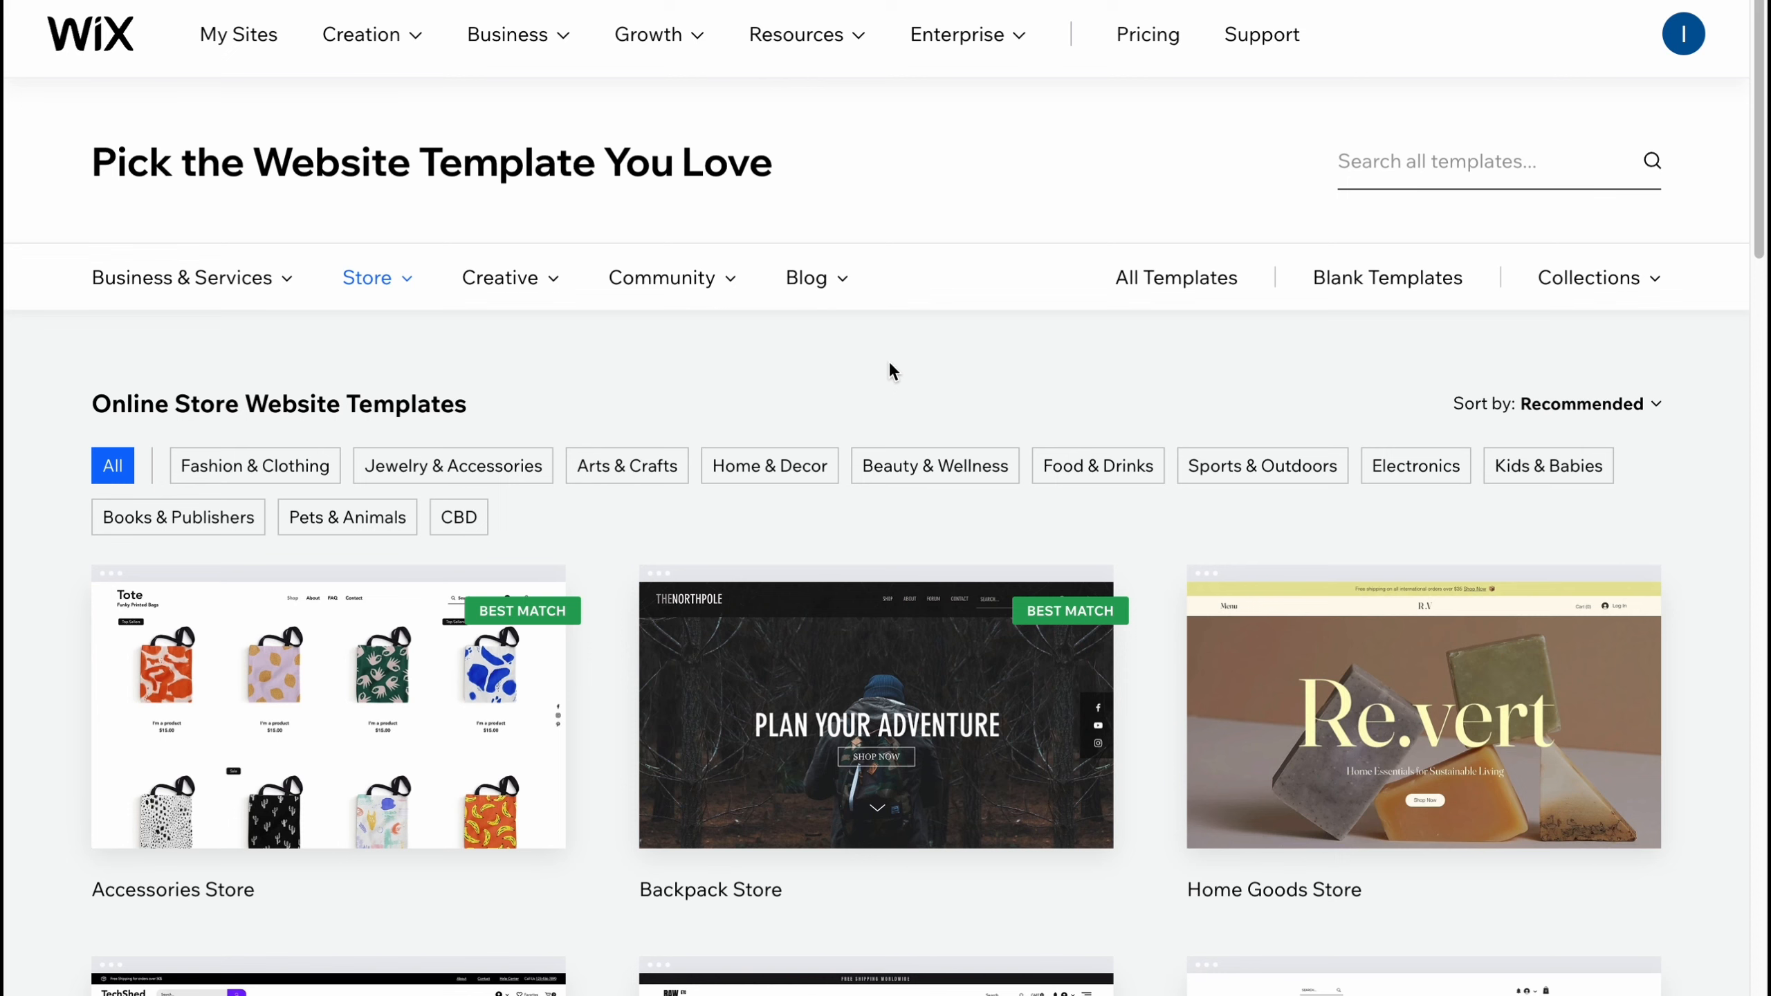
Step: Look through the online store website templates and filter them by the Sports & Outdoors category
scroll(909, 363, "down", 1)
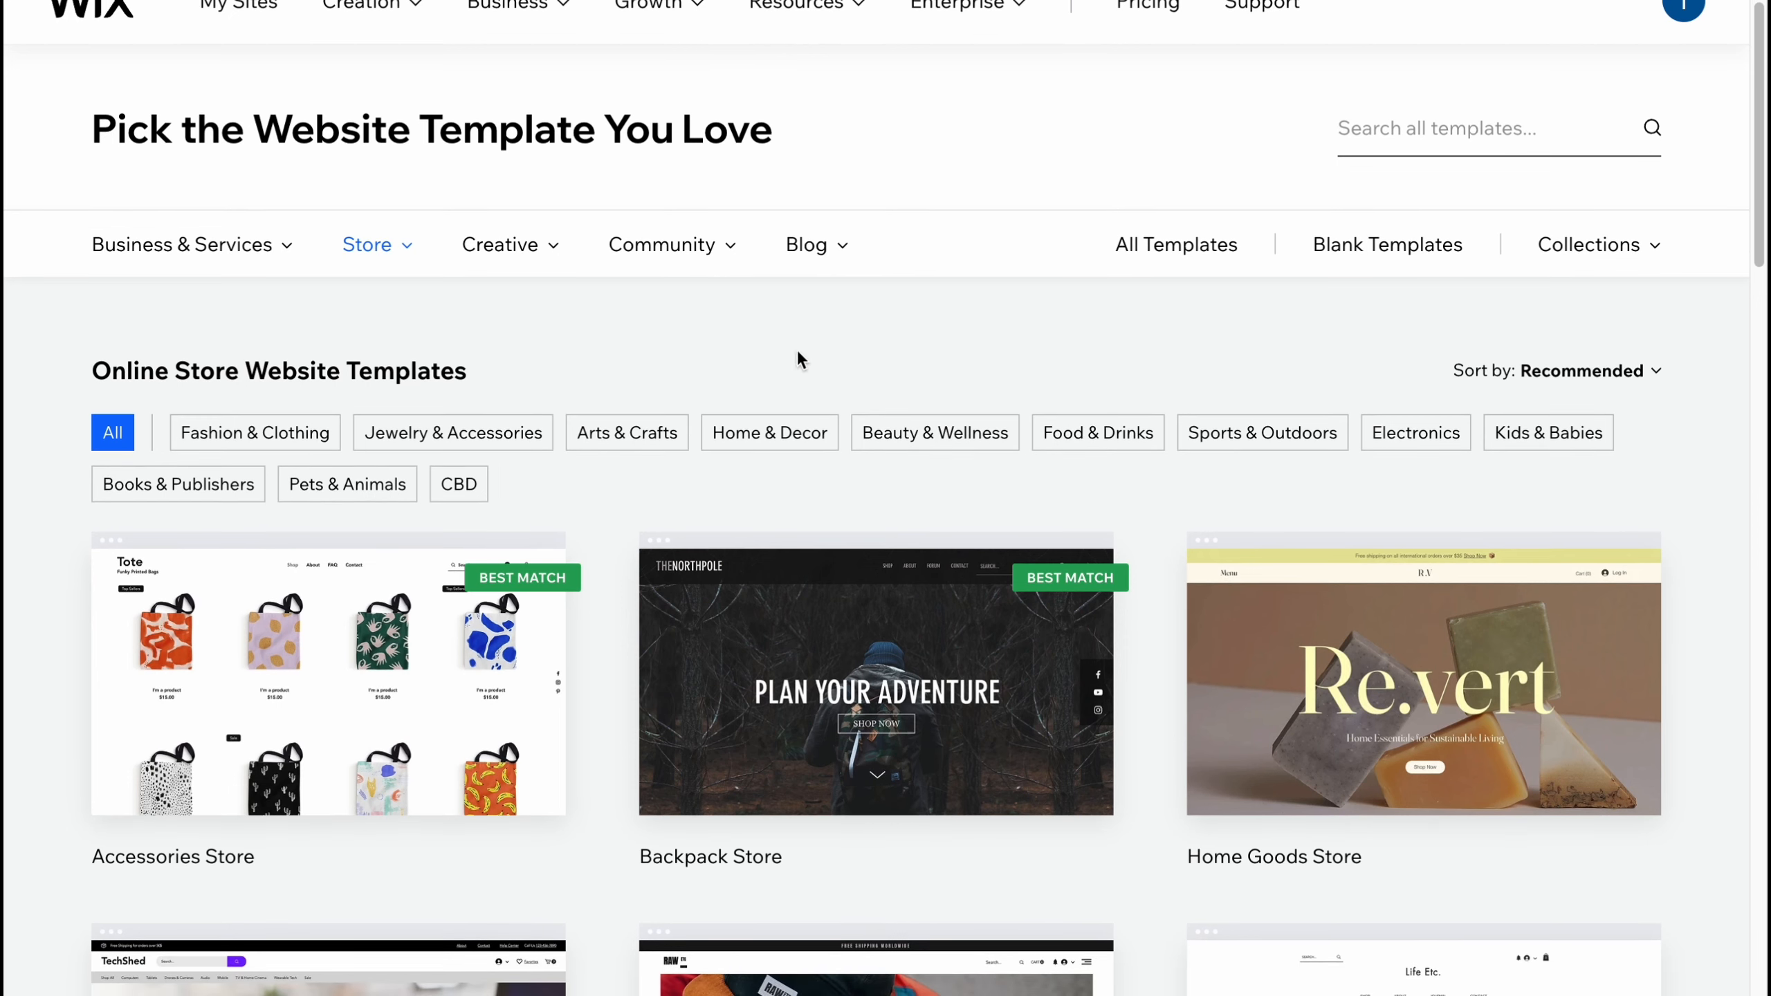
scroll(884, 383, "down", 15)
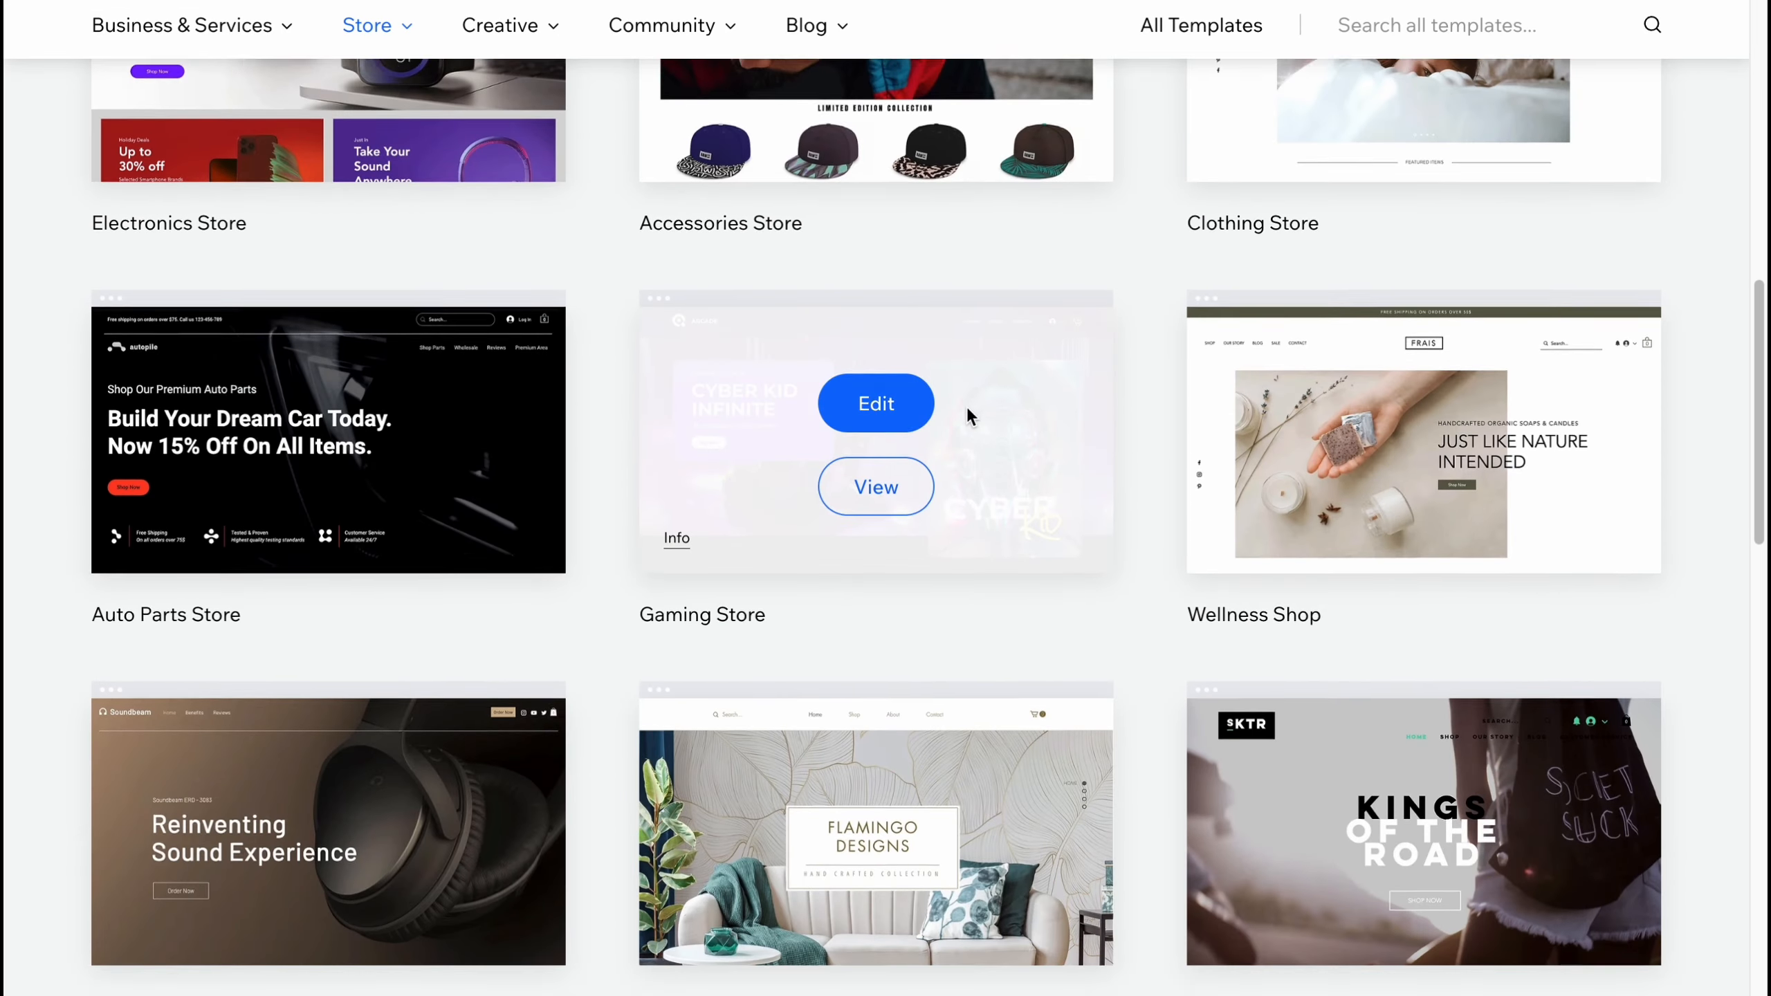
scroll(1110, 301, "up", 3)
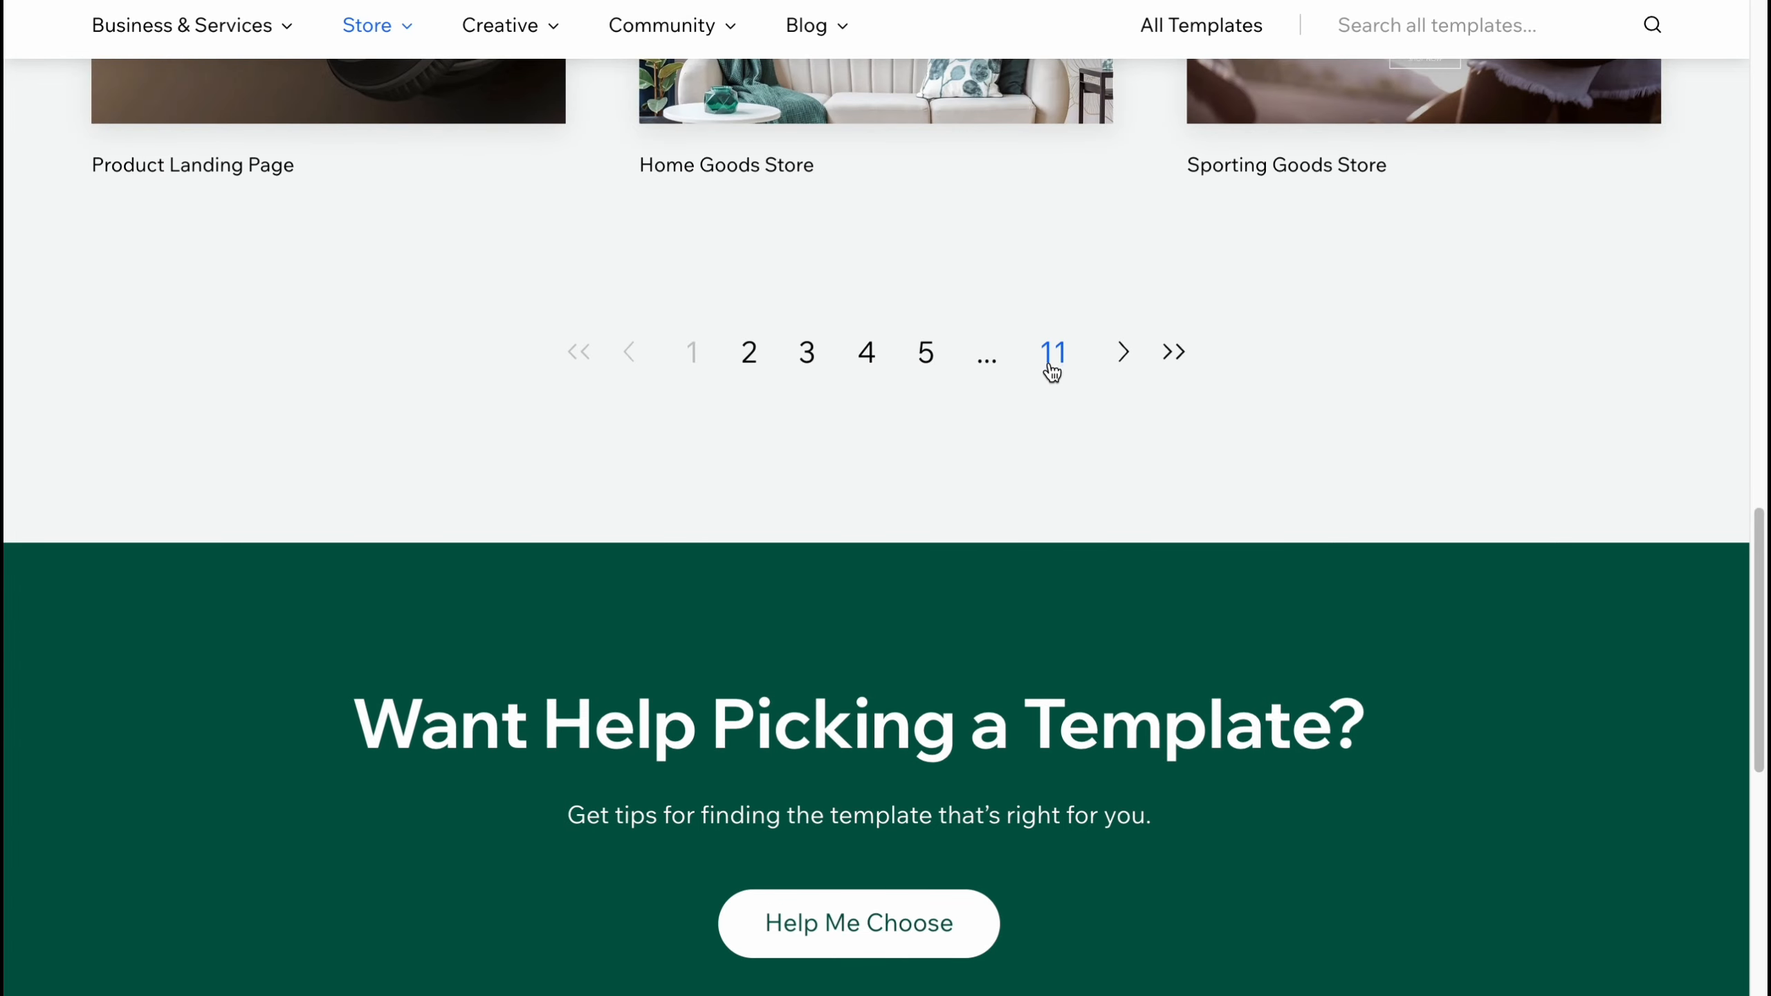
scroll(1045, 366, "up", 15)
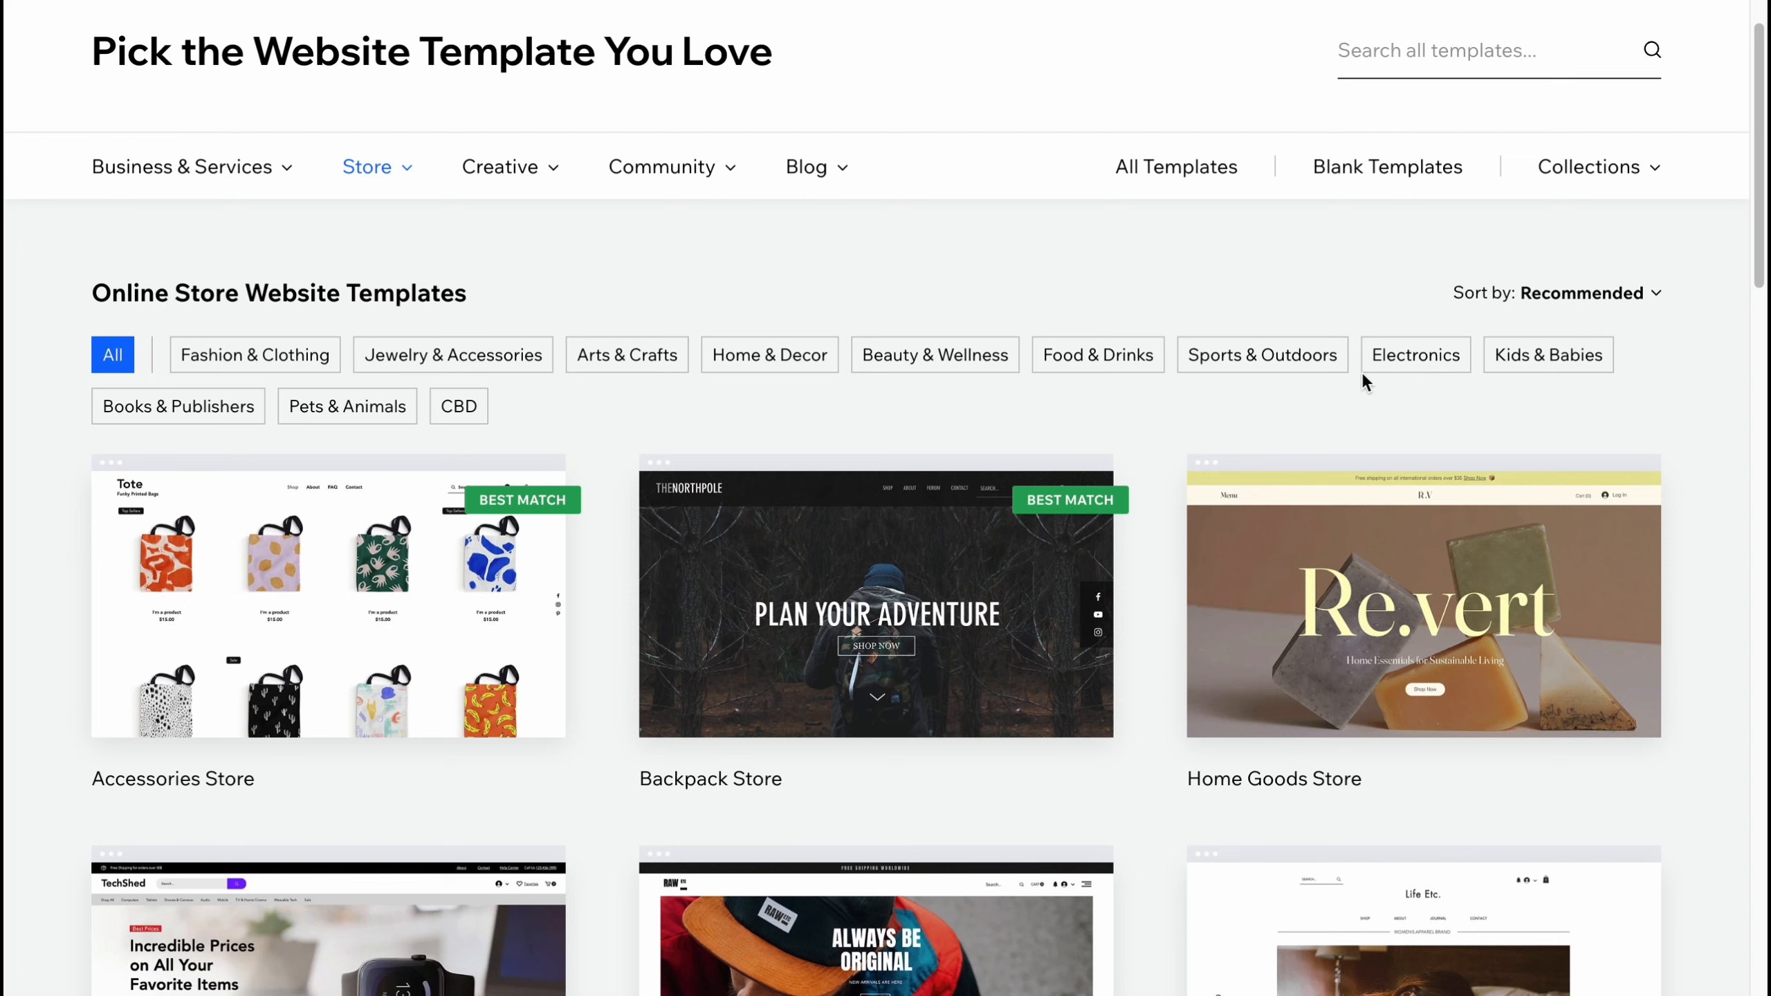
left_click(1250, 359)
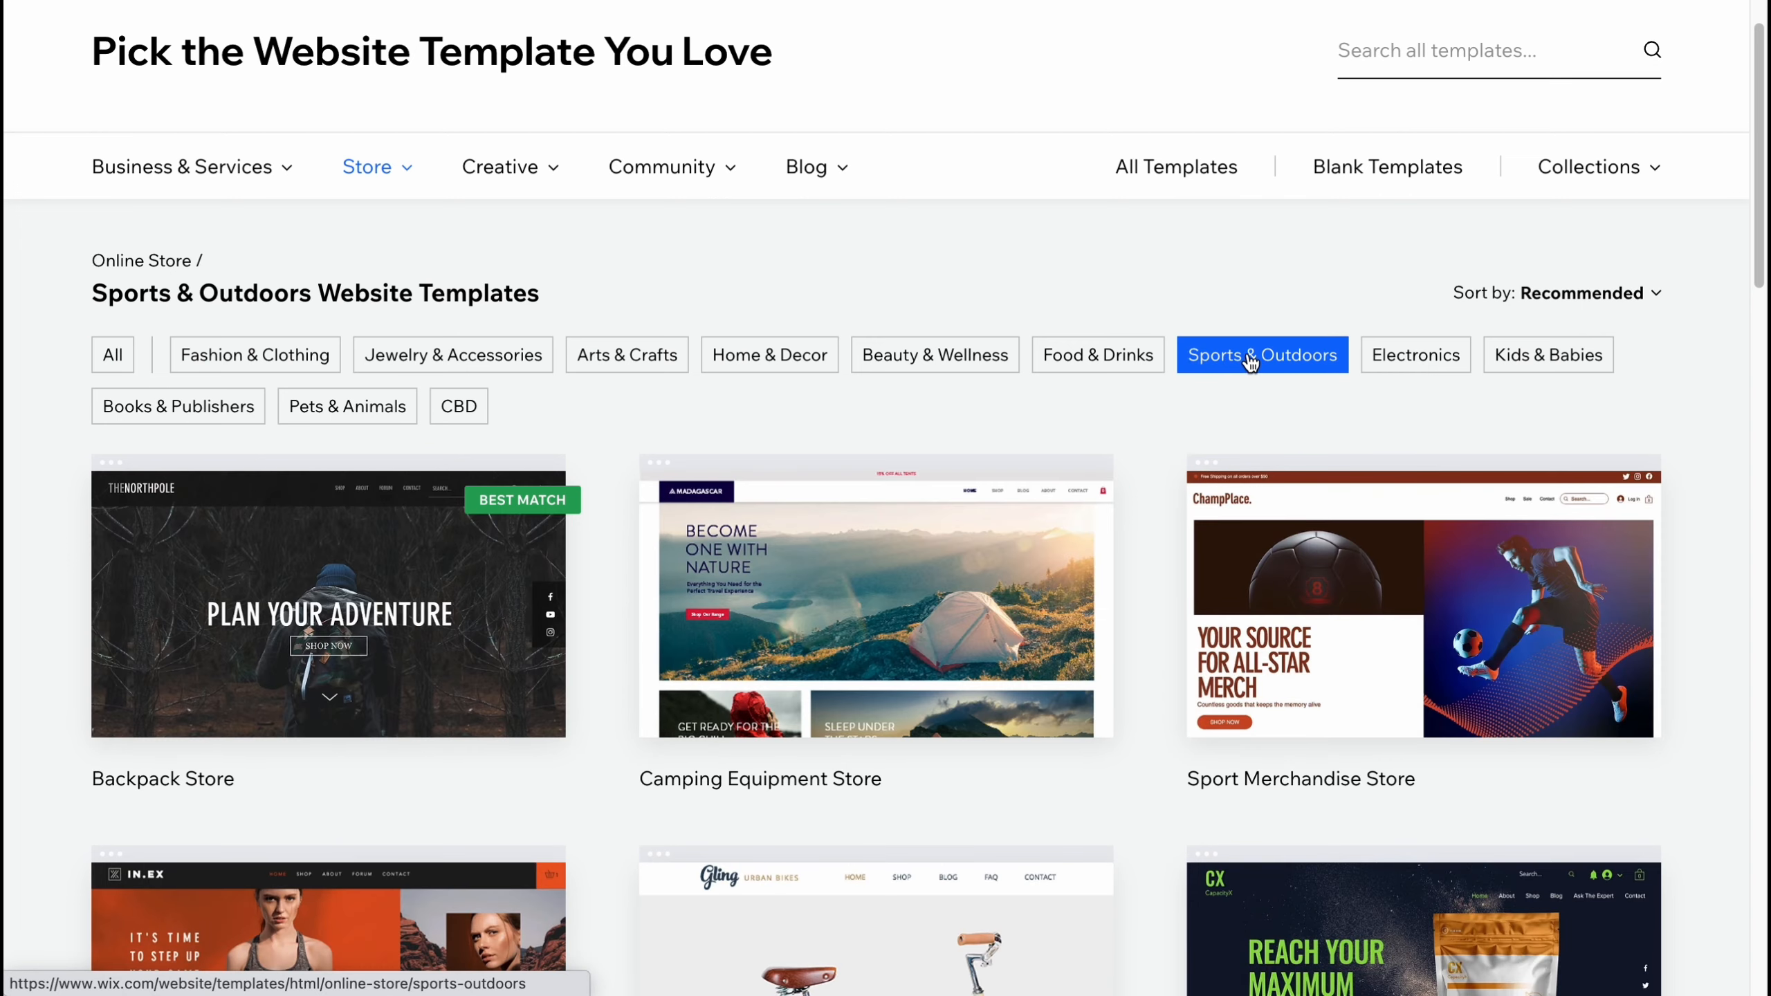
Step: Compare the Sports & Outdoors templates and open the preview of the Camping Equipment Store template
scroll(1115, 506, "down", 10)
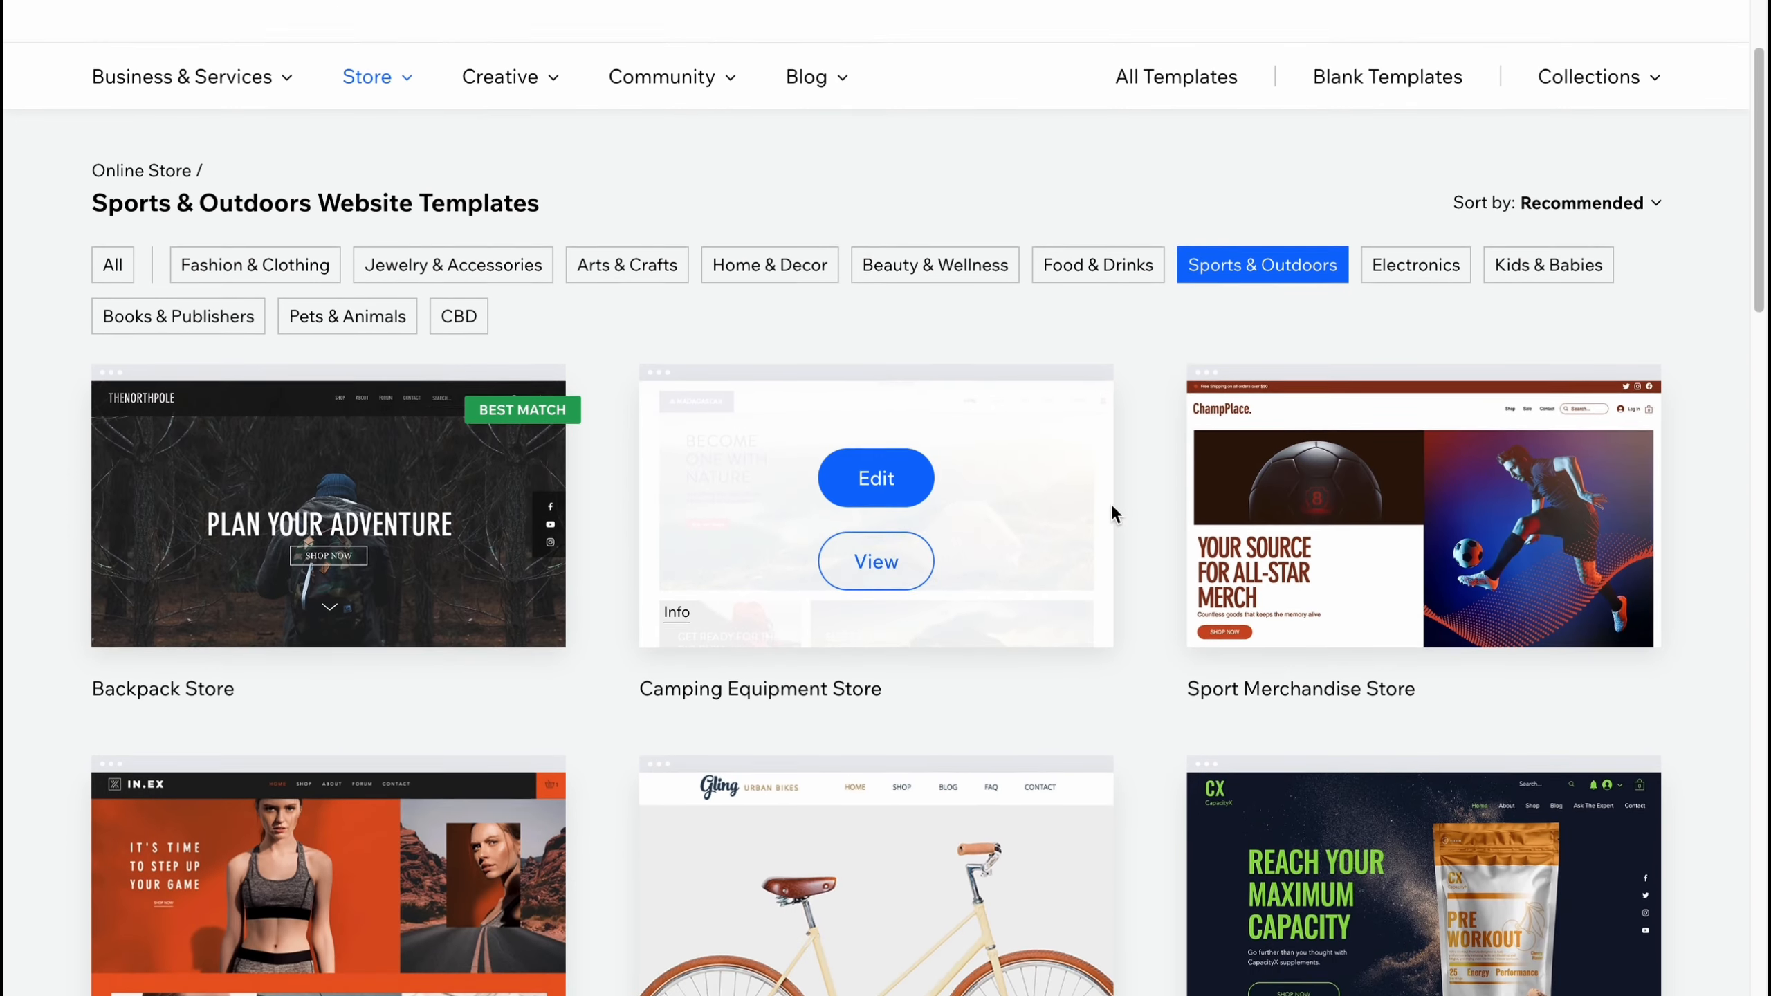
scroll(976, 545, "down", 4)
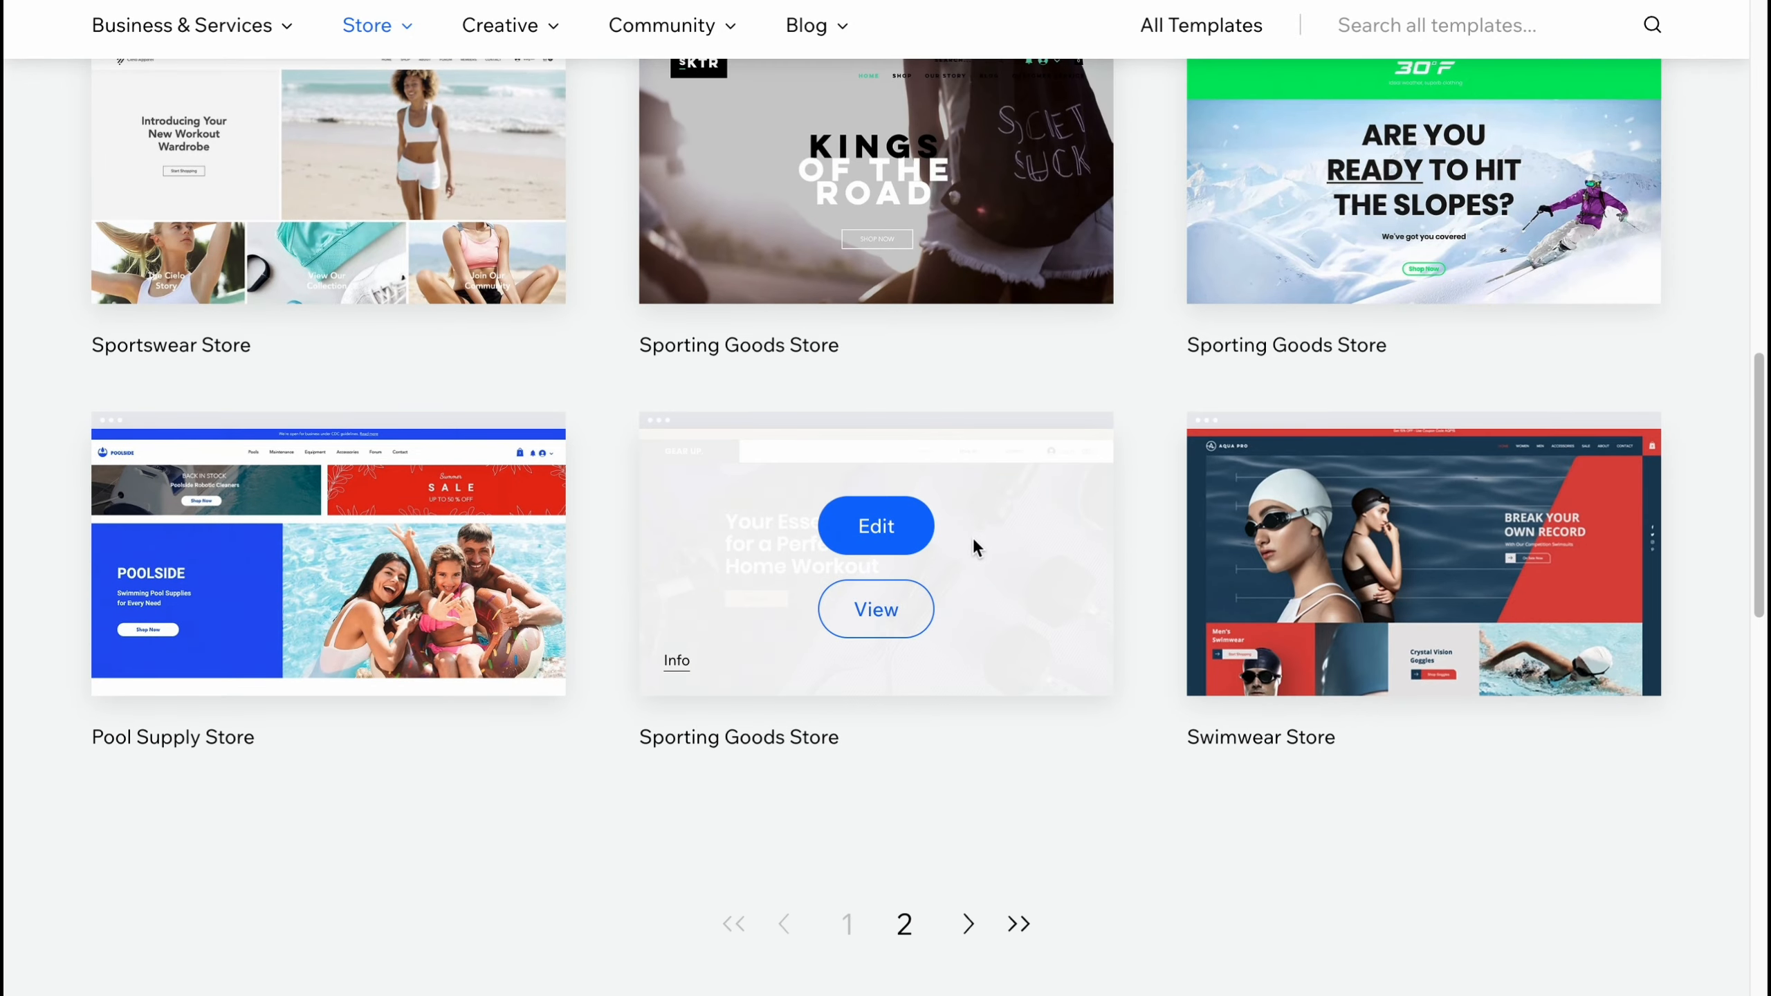
scroll(971, 534, "down", 8)
scroll(969, 537, "up", 20)
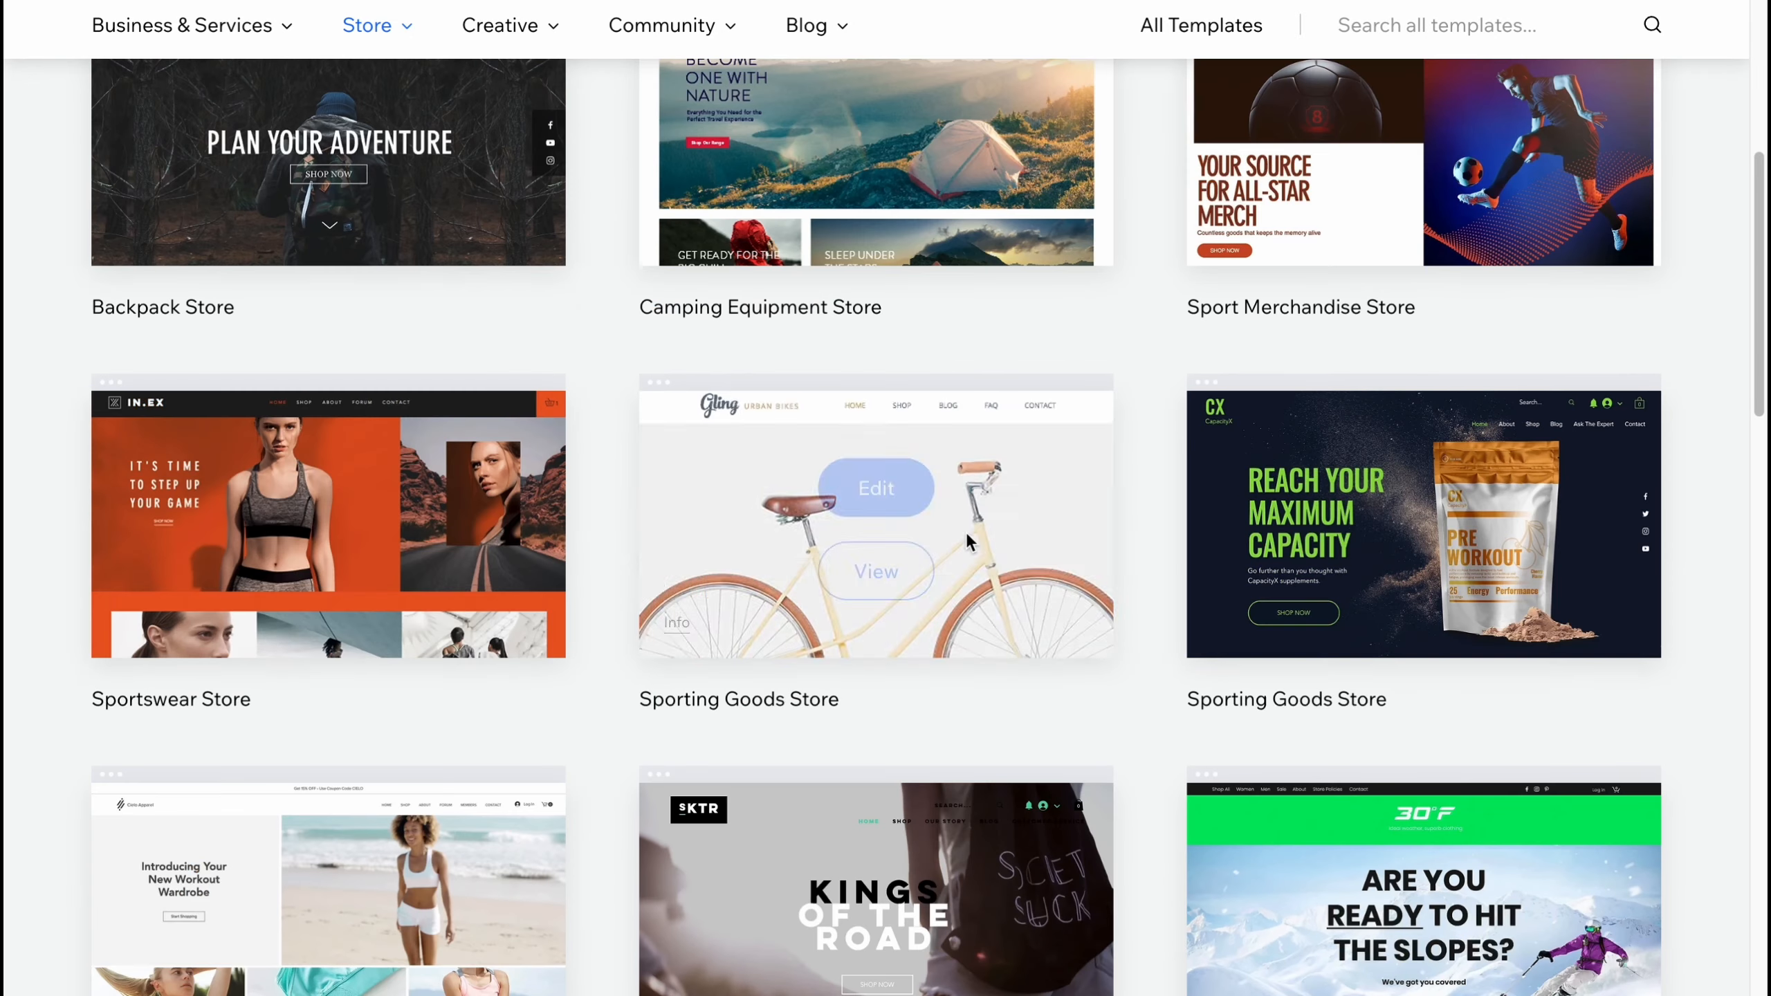
scroll(860, 691, "down", 2)
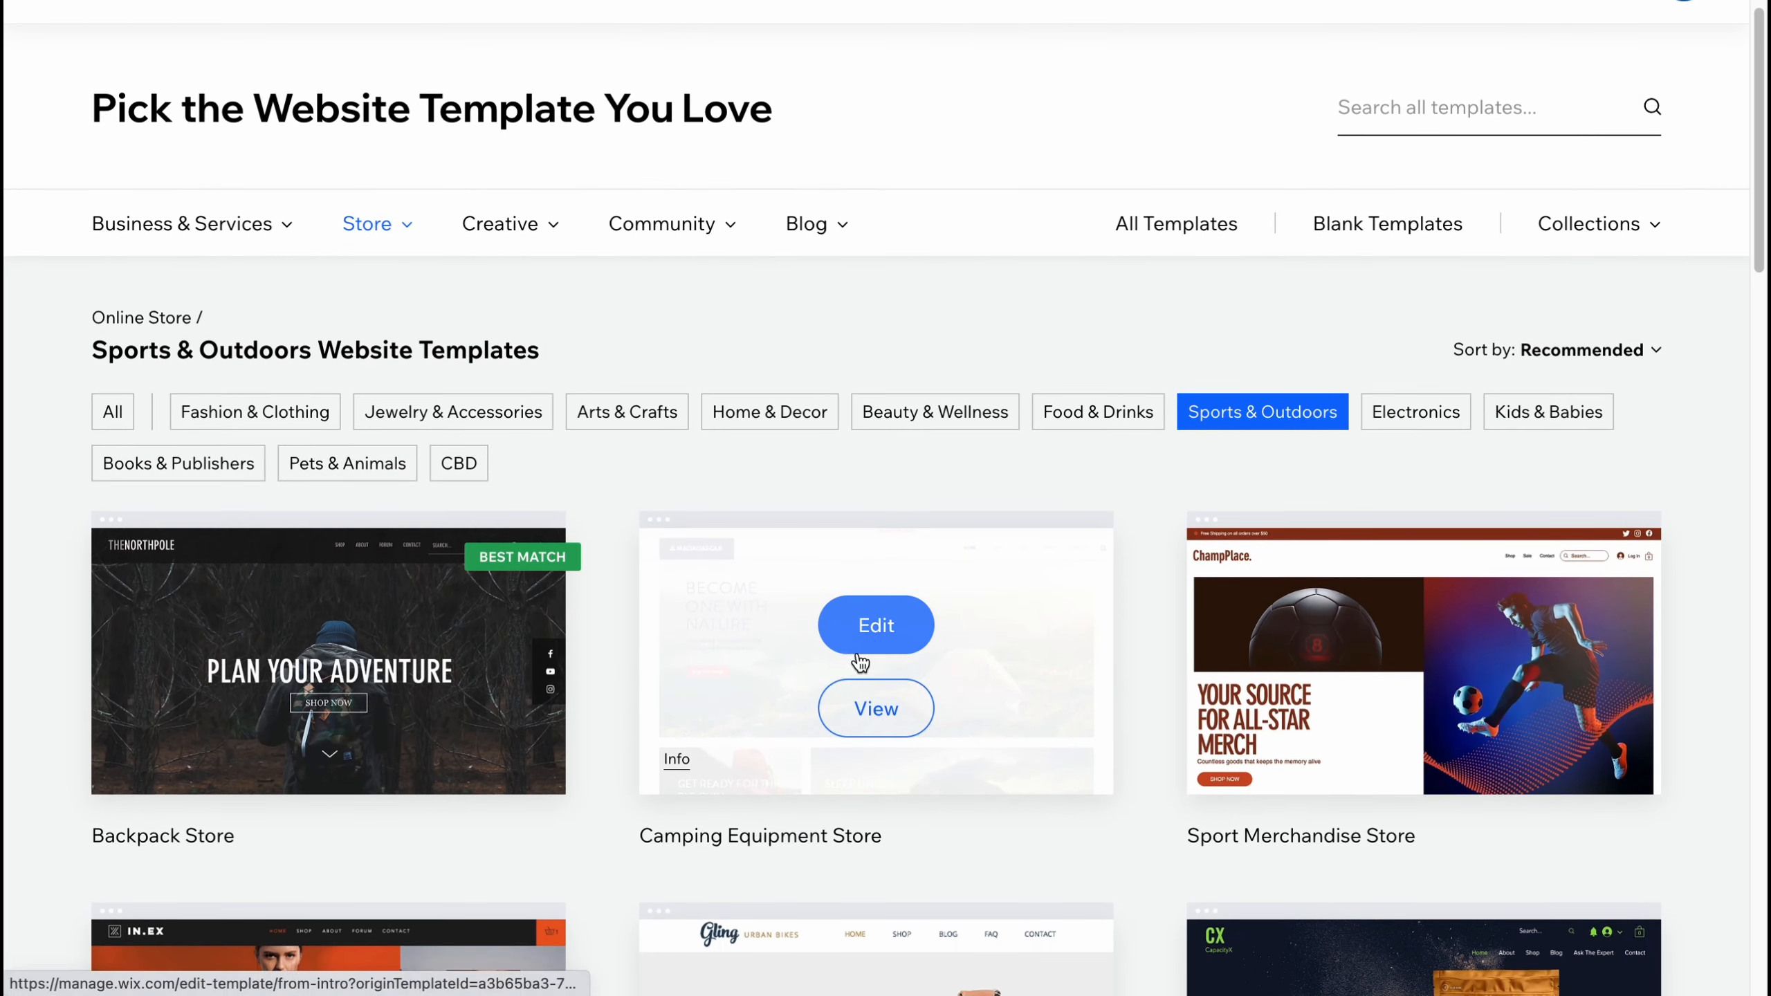
scroll(952, 625, "down", 1)
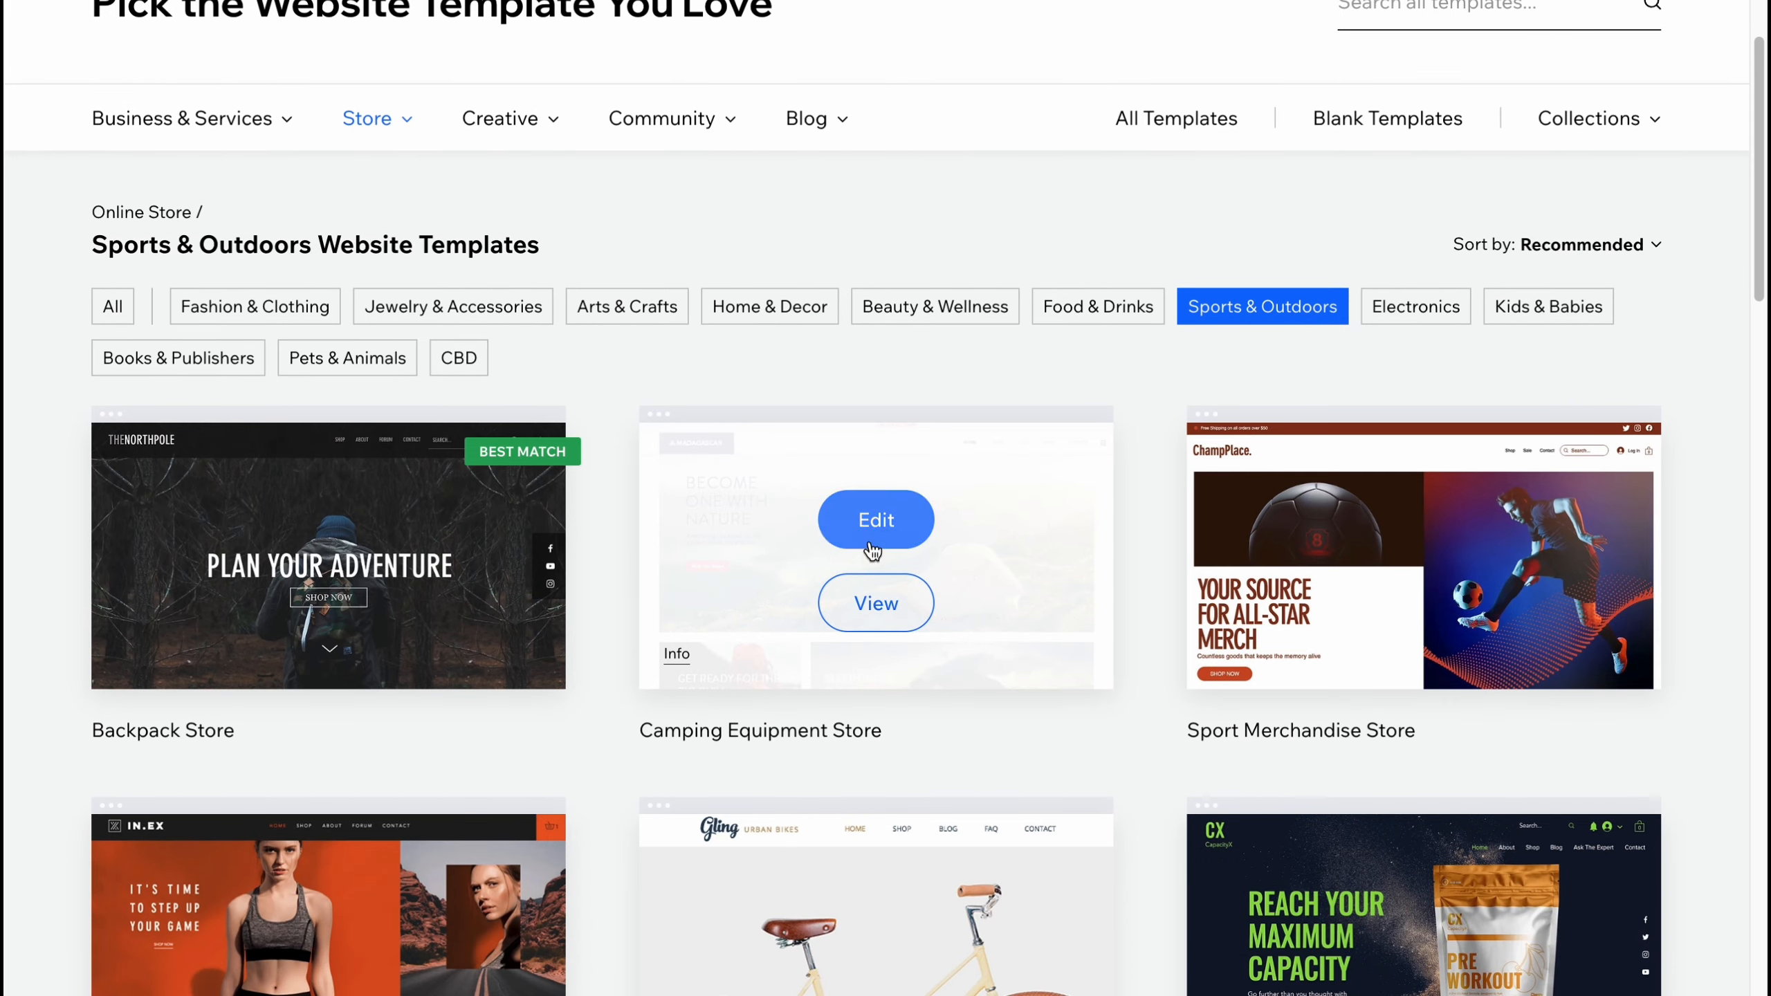
mouse_move(1217, 614)
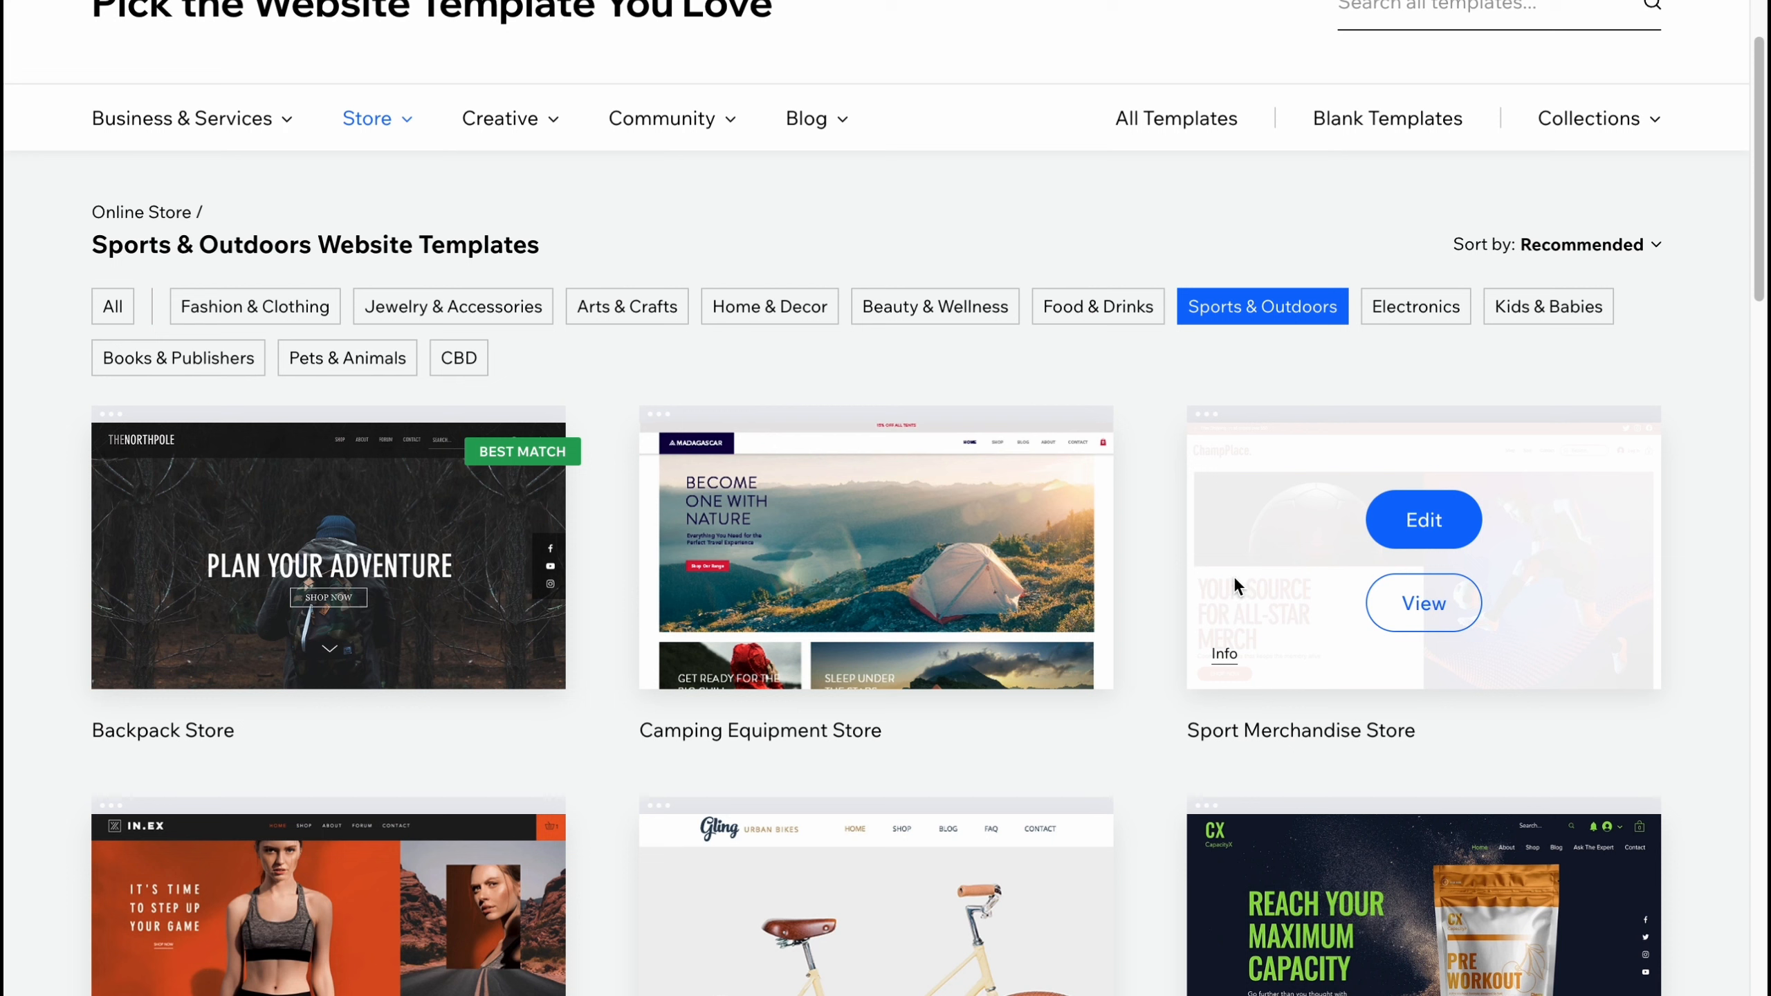
mouse_move(1058, 573)
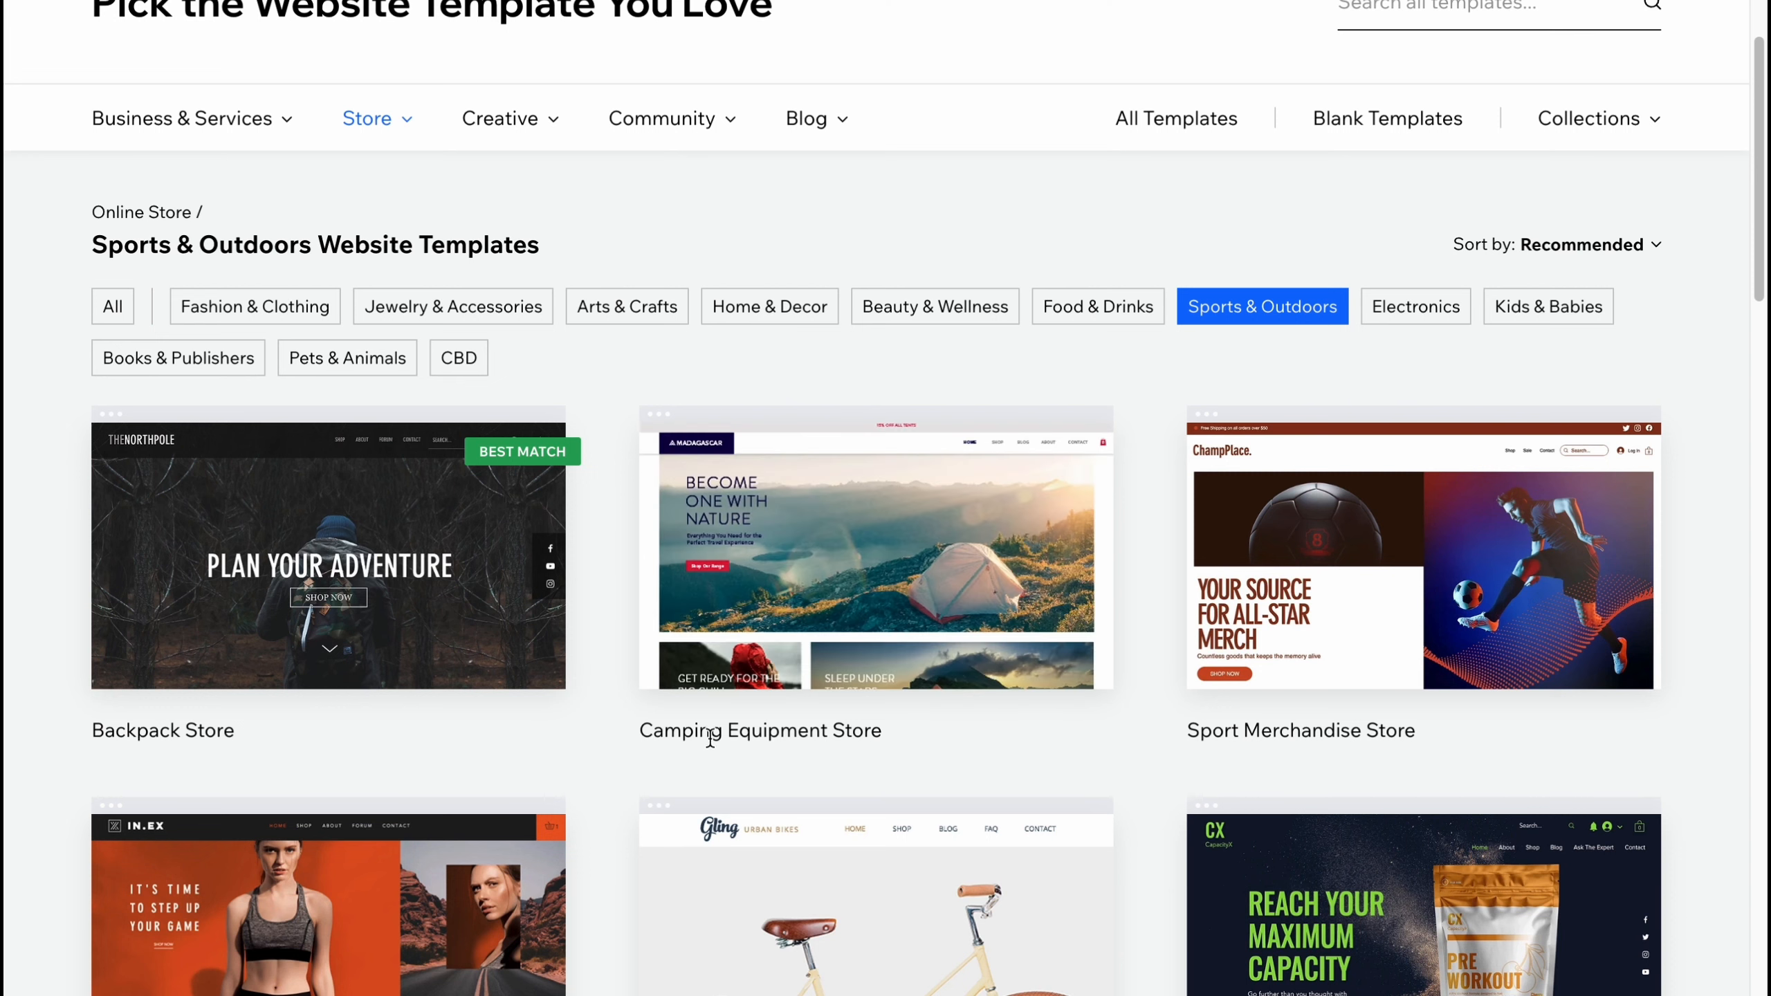
mouse_move(944, 662)
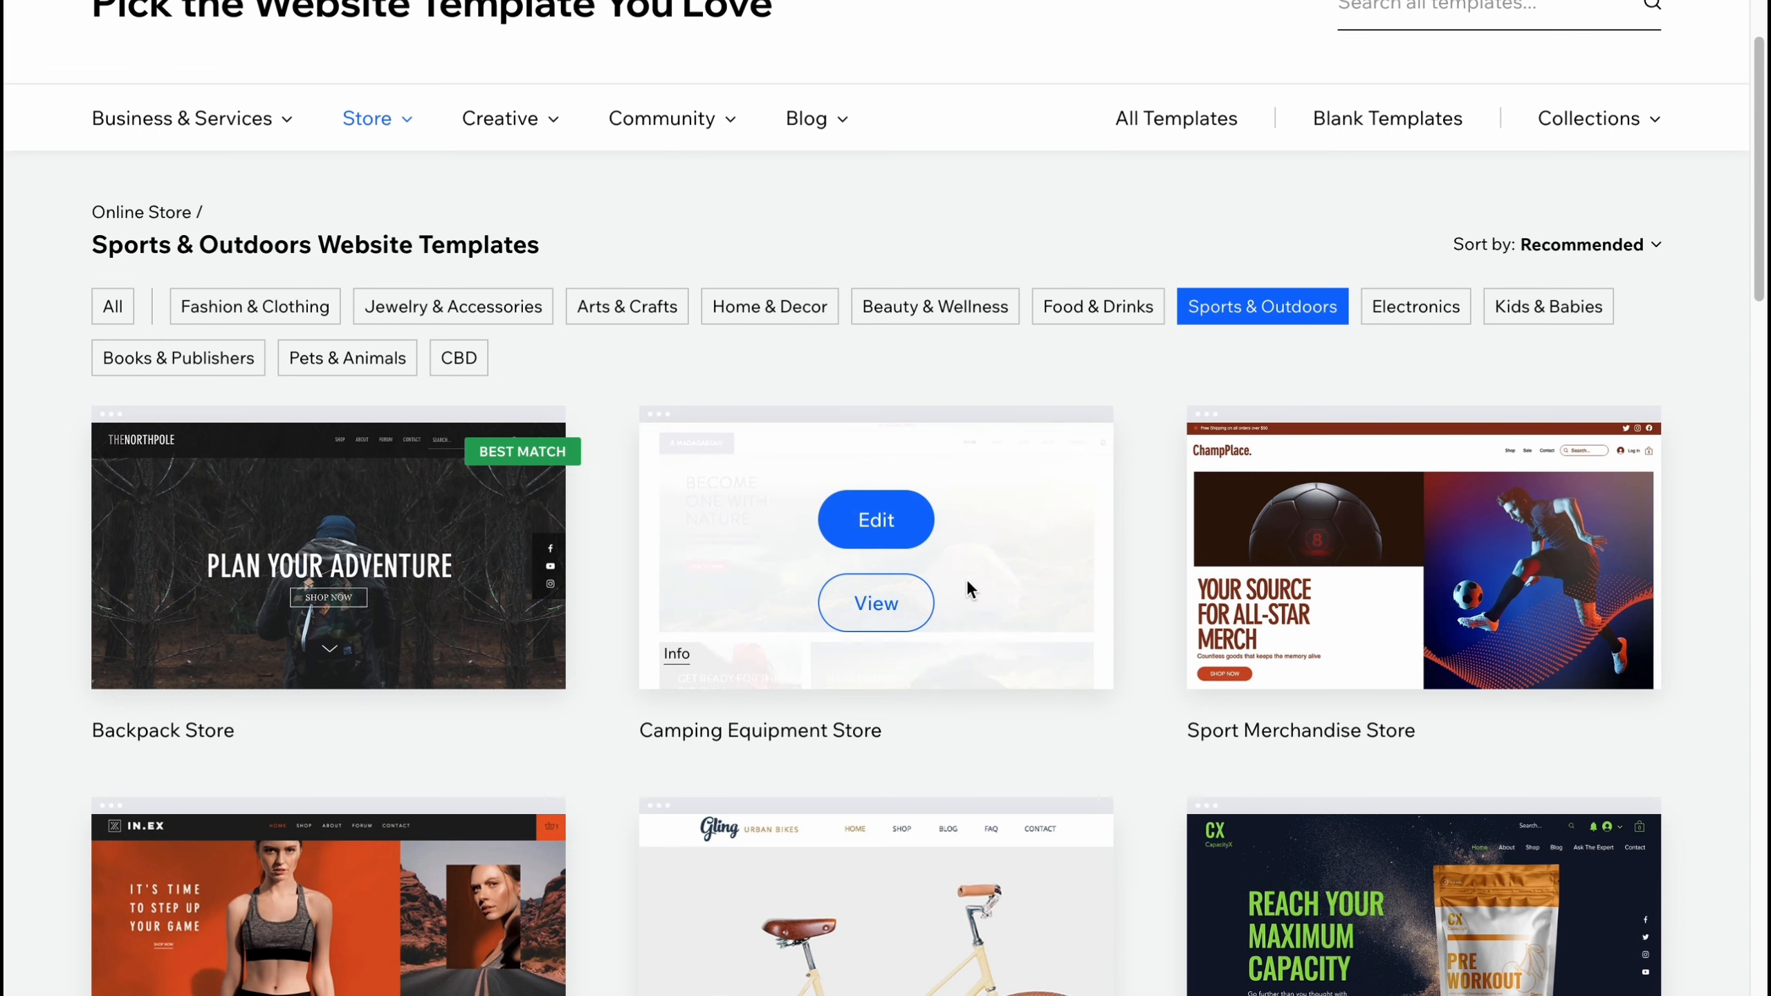
left_click(916, 593)
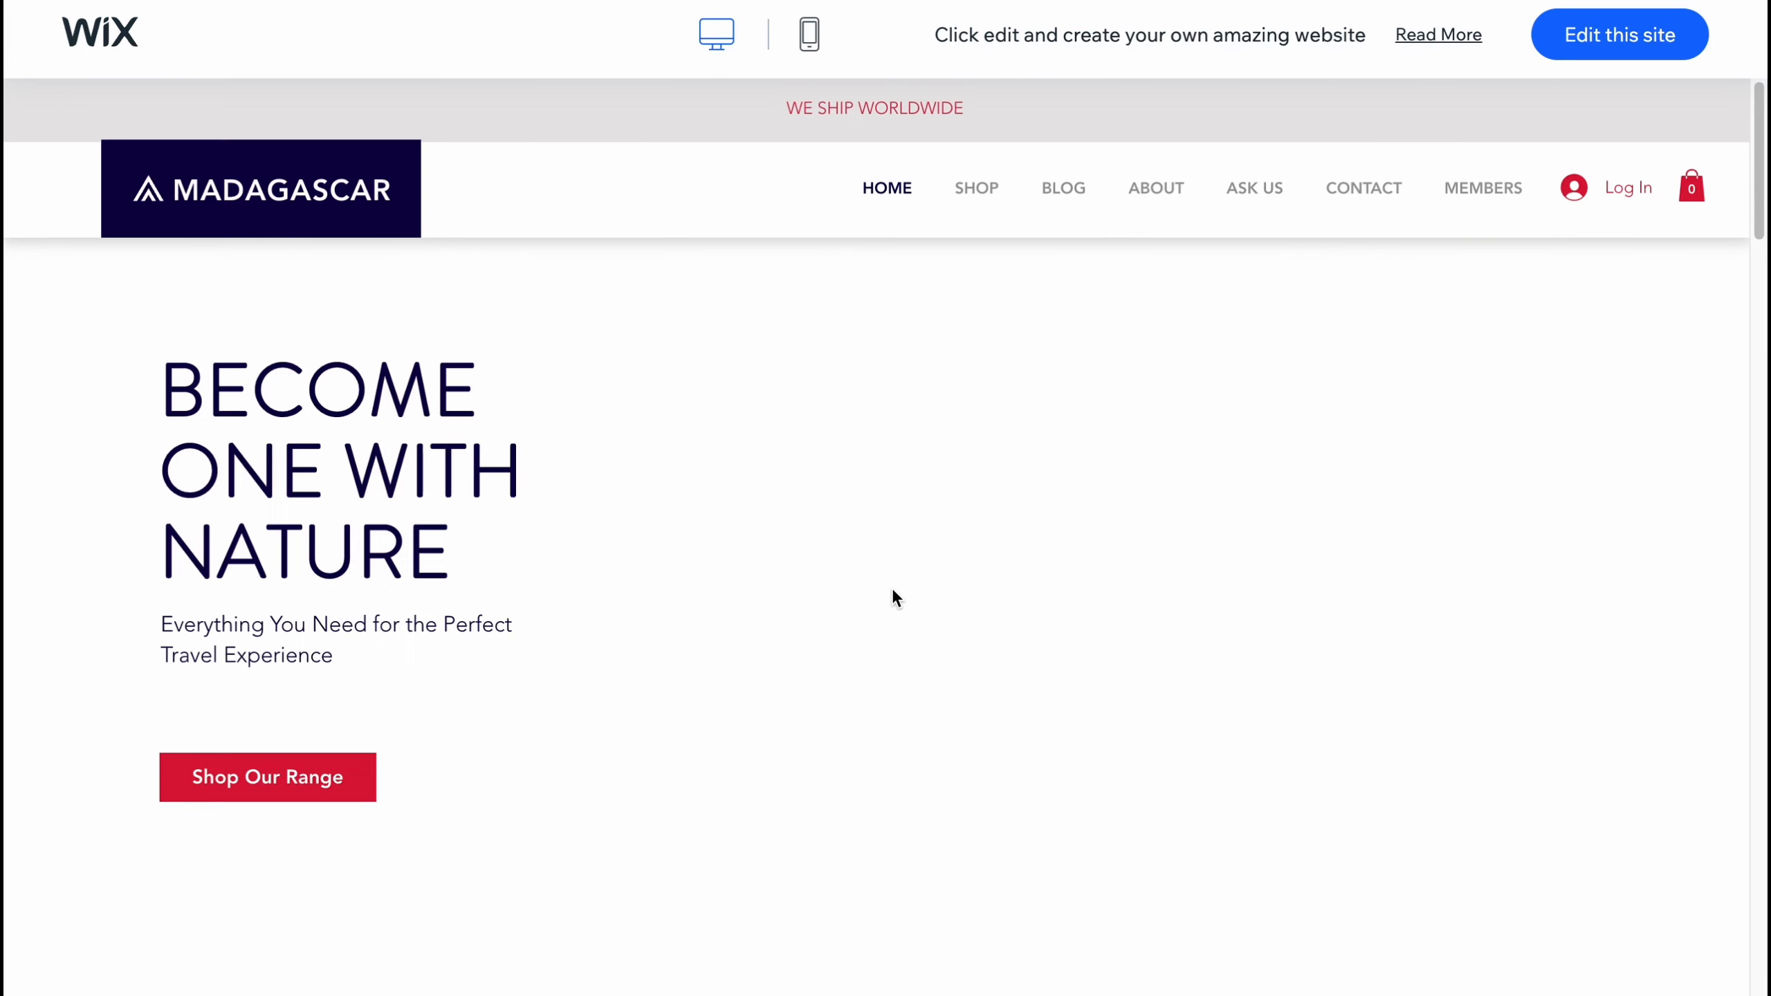
Step: Examine the home page of the camping template in its desktop preview
scroll(919, 579, "down", 5)
scroll(916, 561, "down", 13)
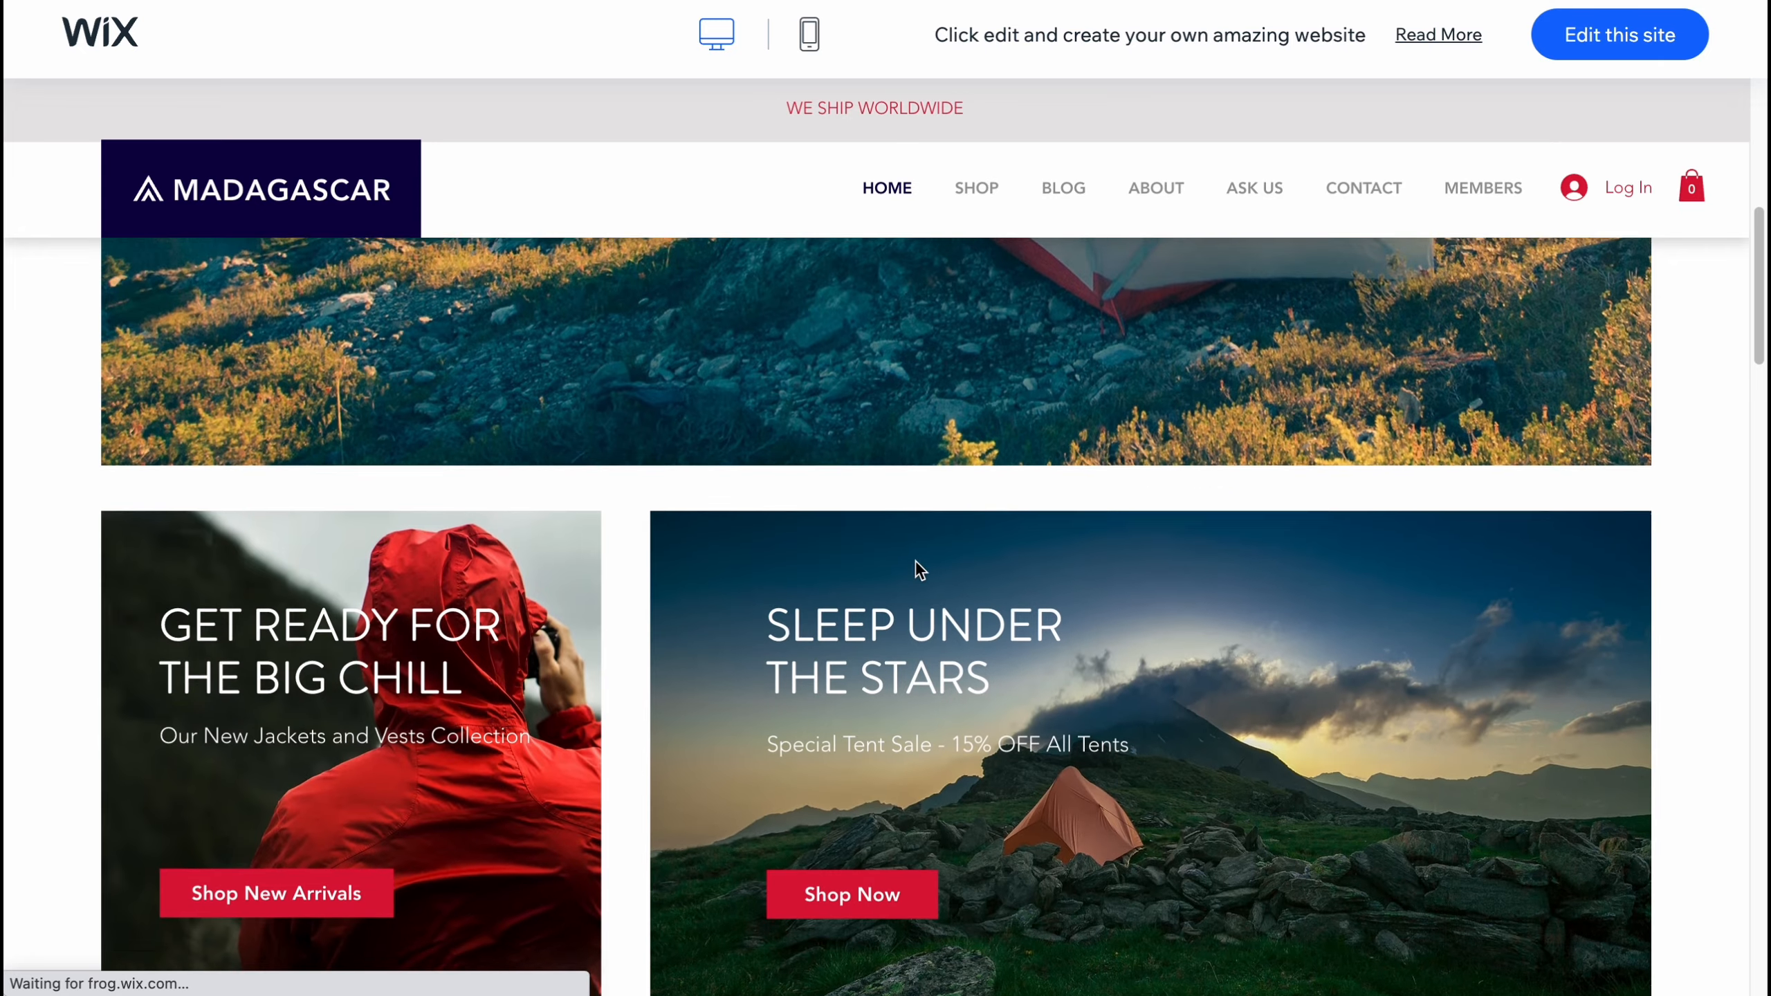
scroll(911, 557, "up", 13)
Step: Check the camping template's mobile preview and open the template in the site editor
left_click(810, 35)
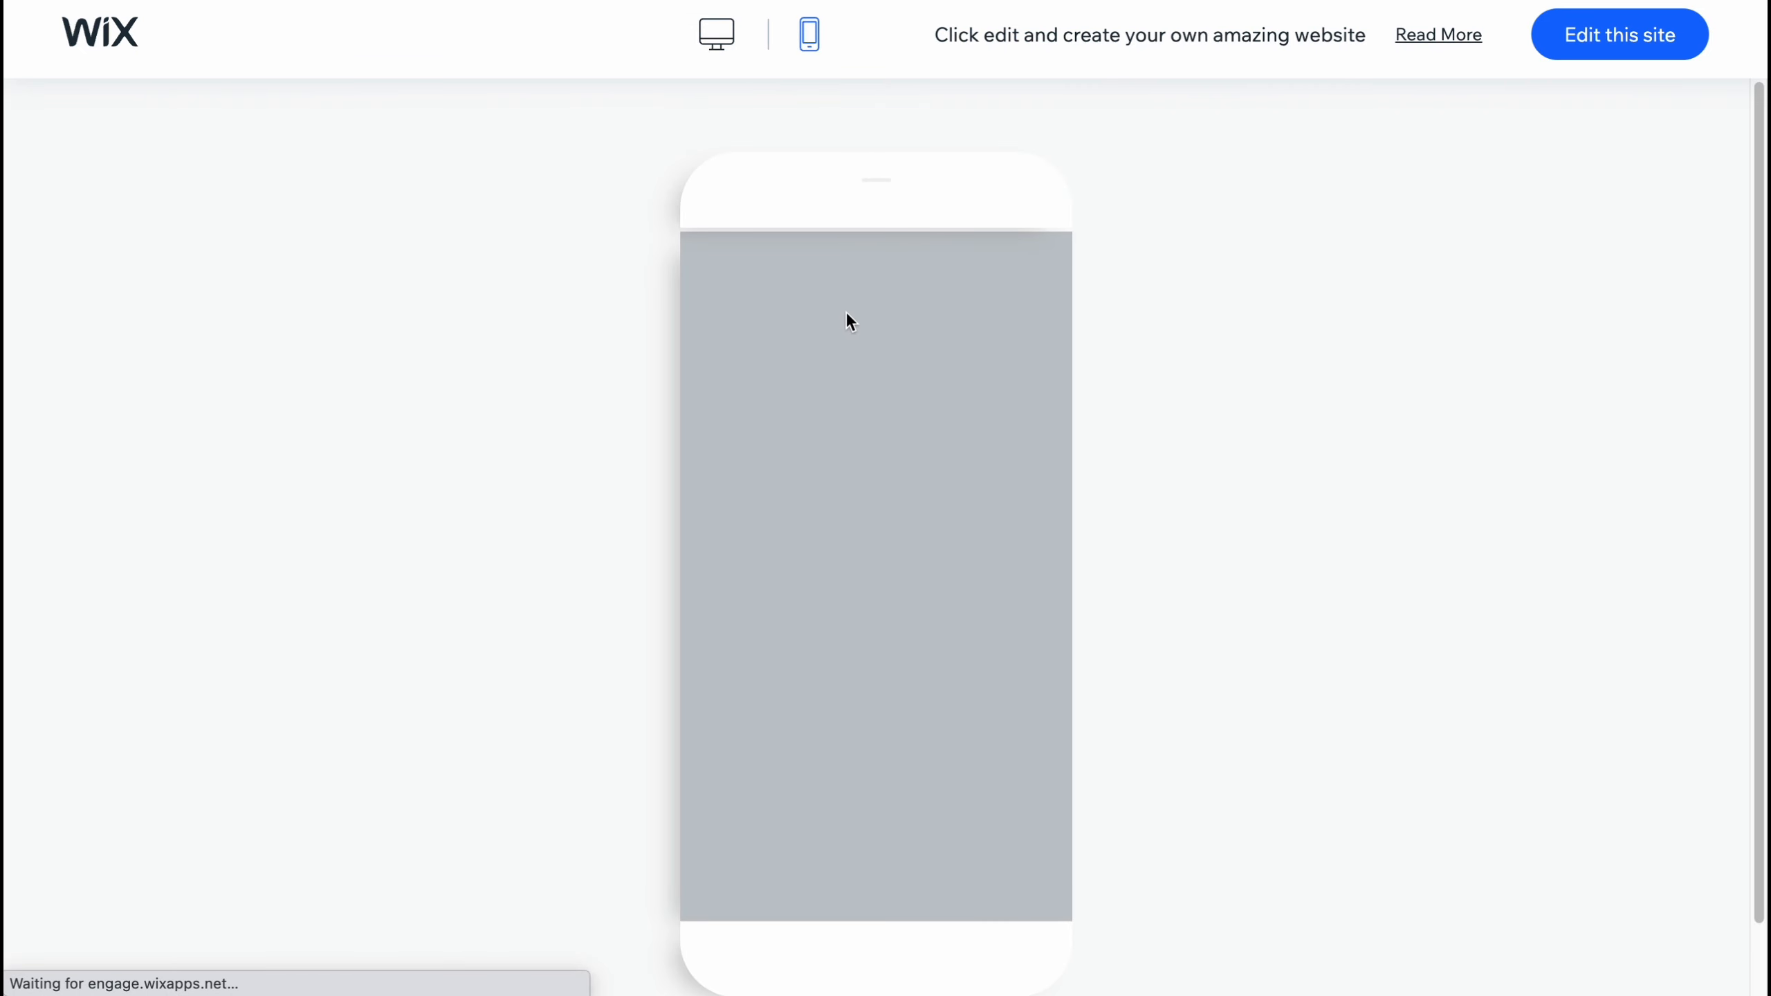
scroll(855, 604, "down", 5)
scroll(856, 600, "down", 15)
scroll(844, 601, "down", 15)
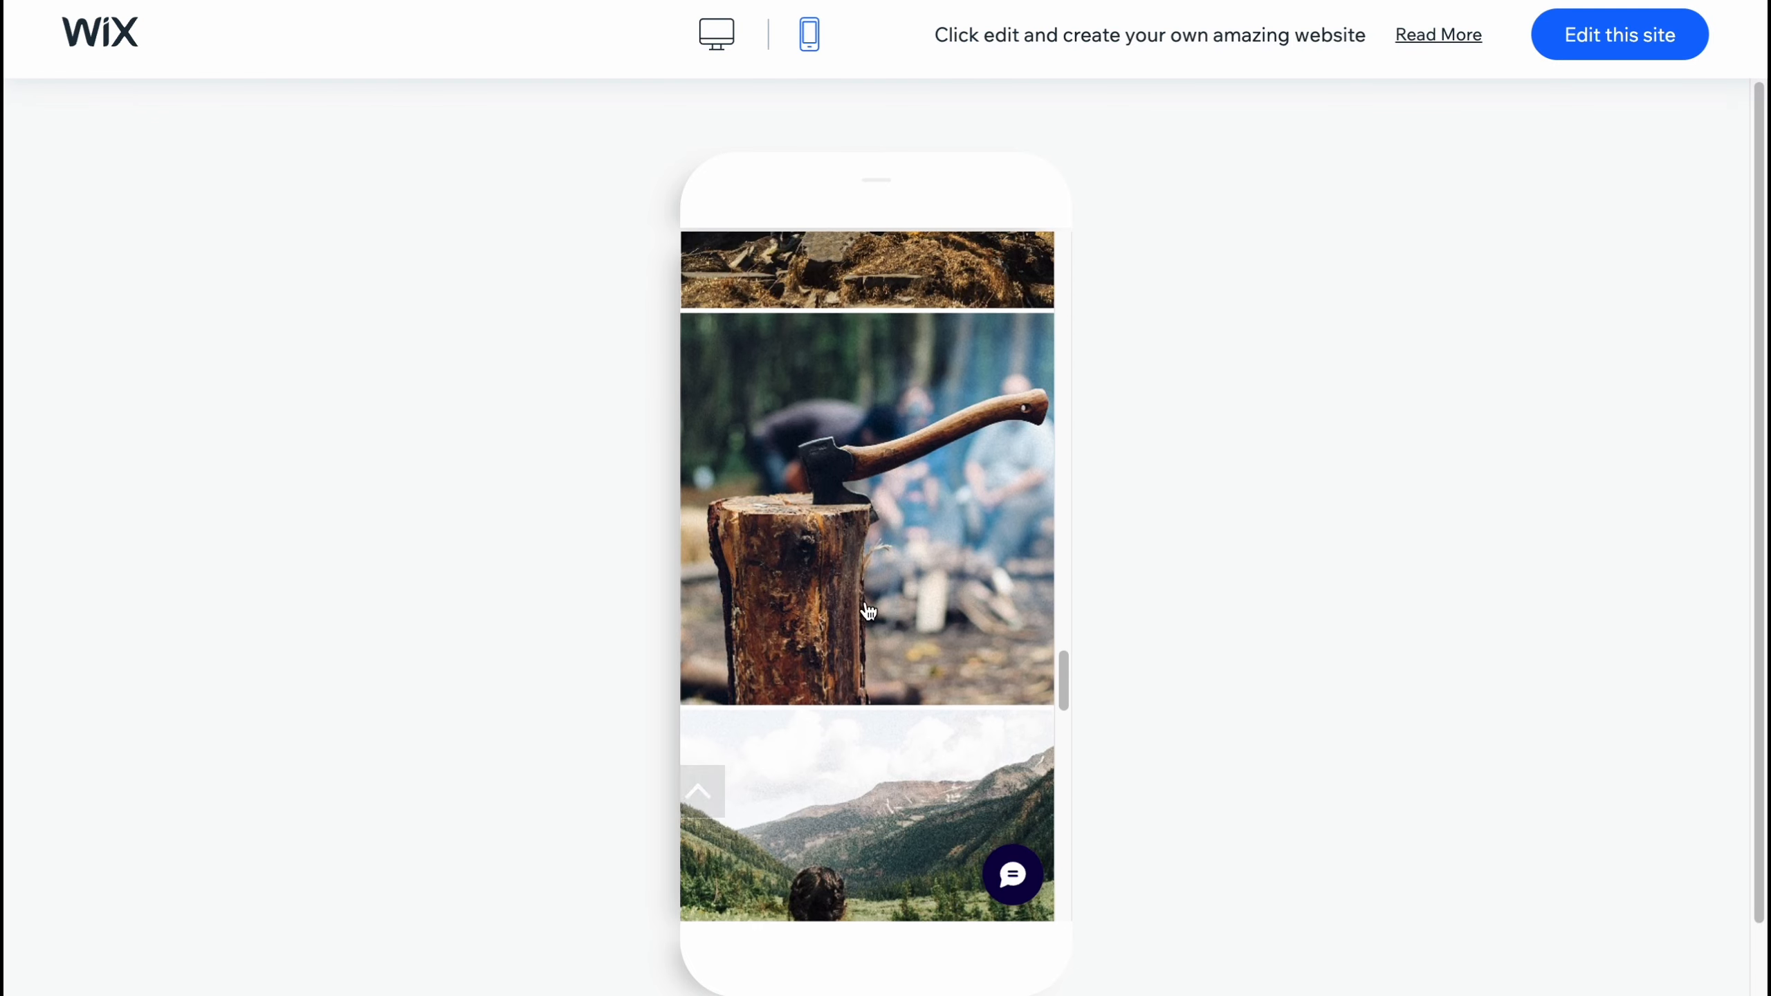
left_click(1613, 47)
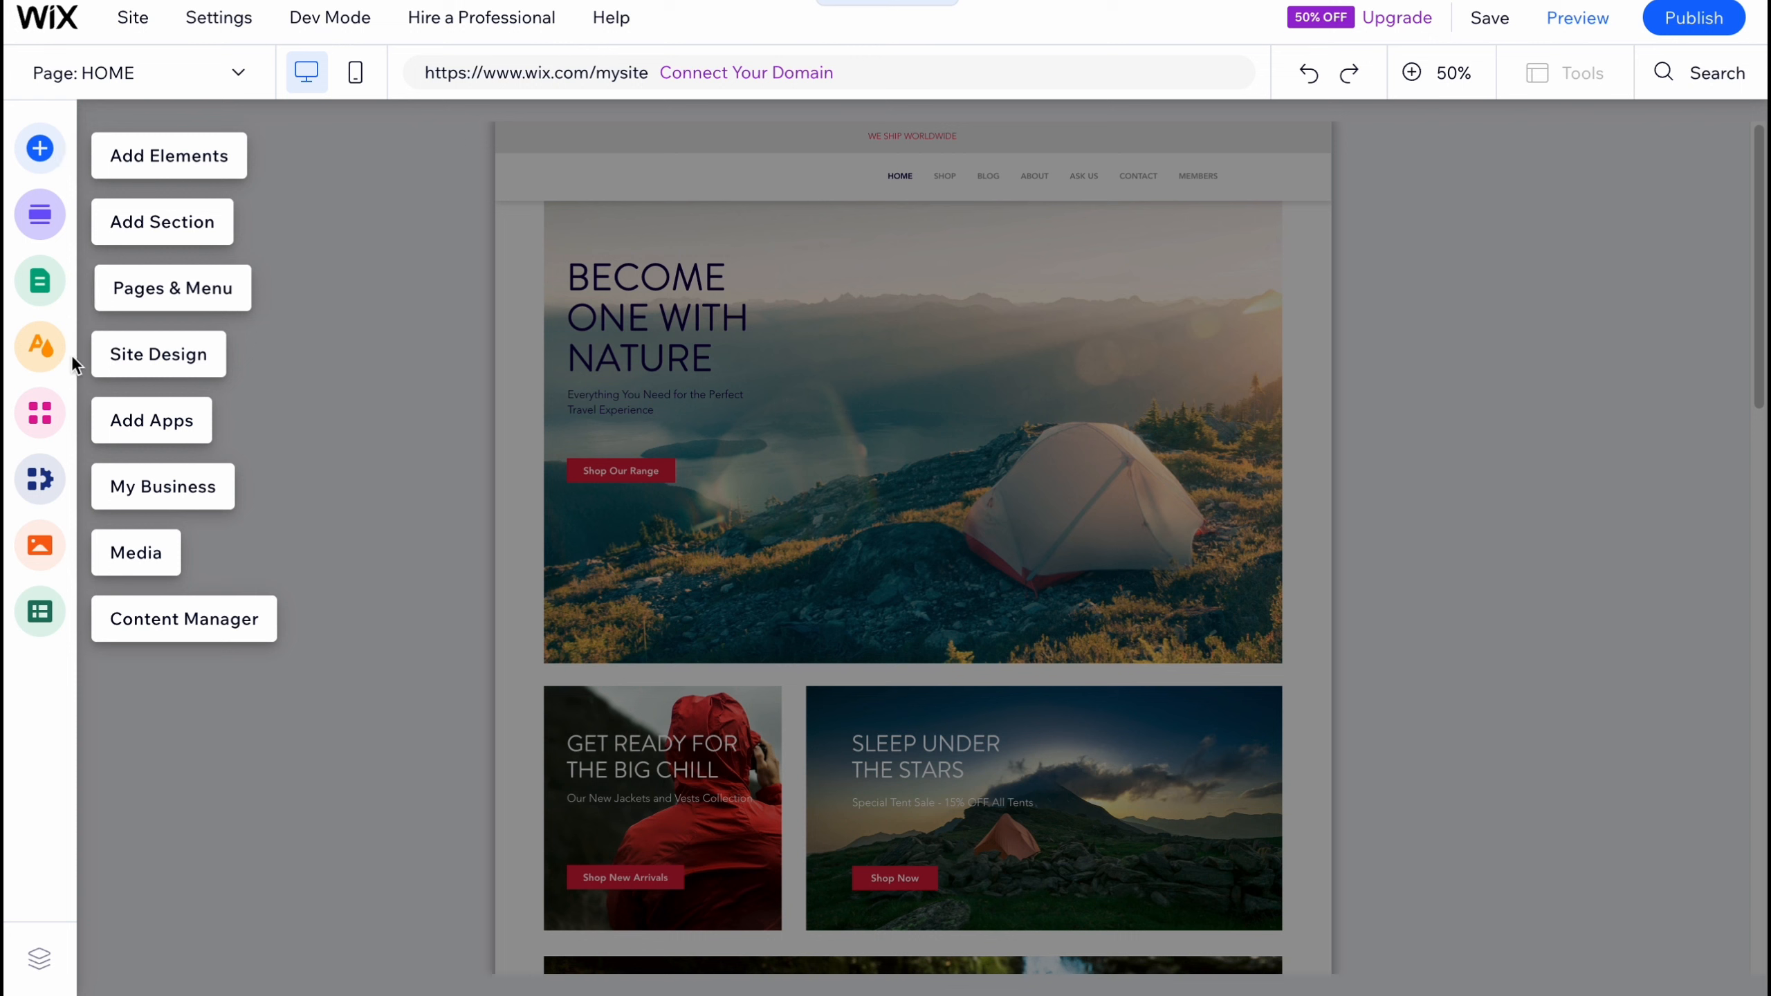
Step: Try the Energetic, Retro vibrant and Dynamic site themes and apply the Technical color and text theme
left_click(48, 357)
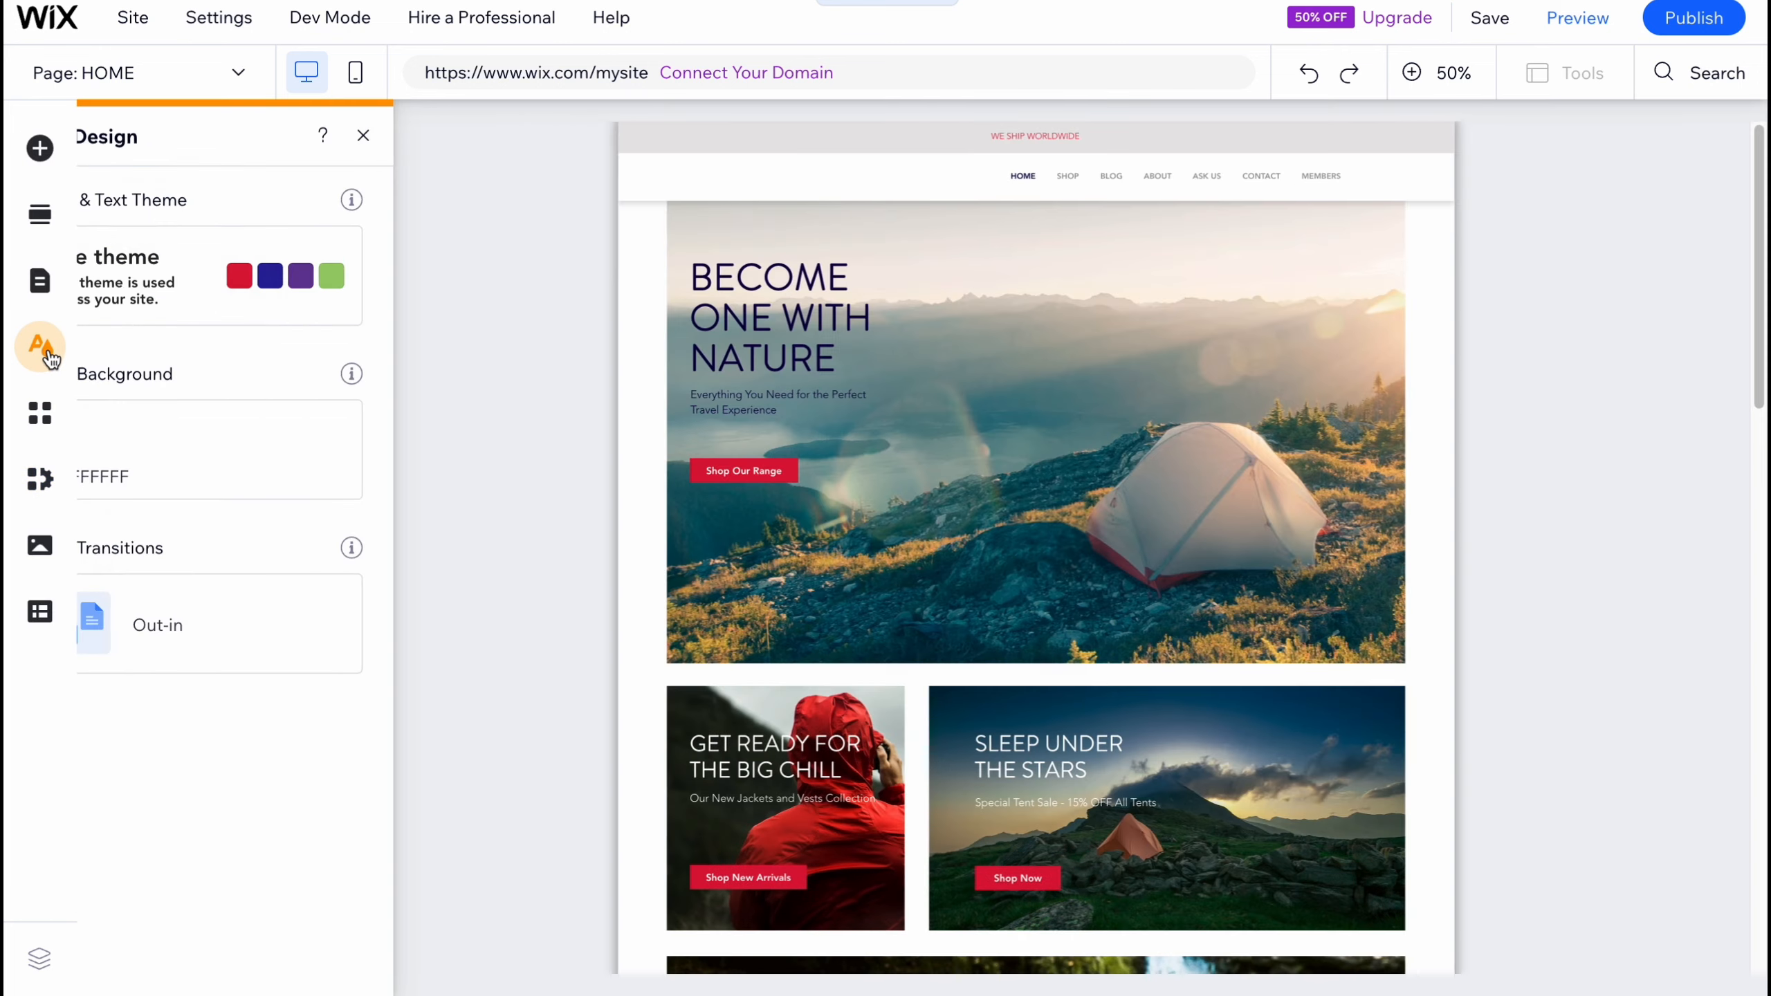
left_click(273, 282)
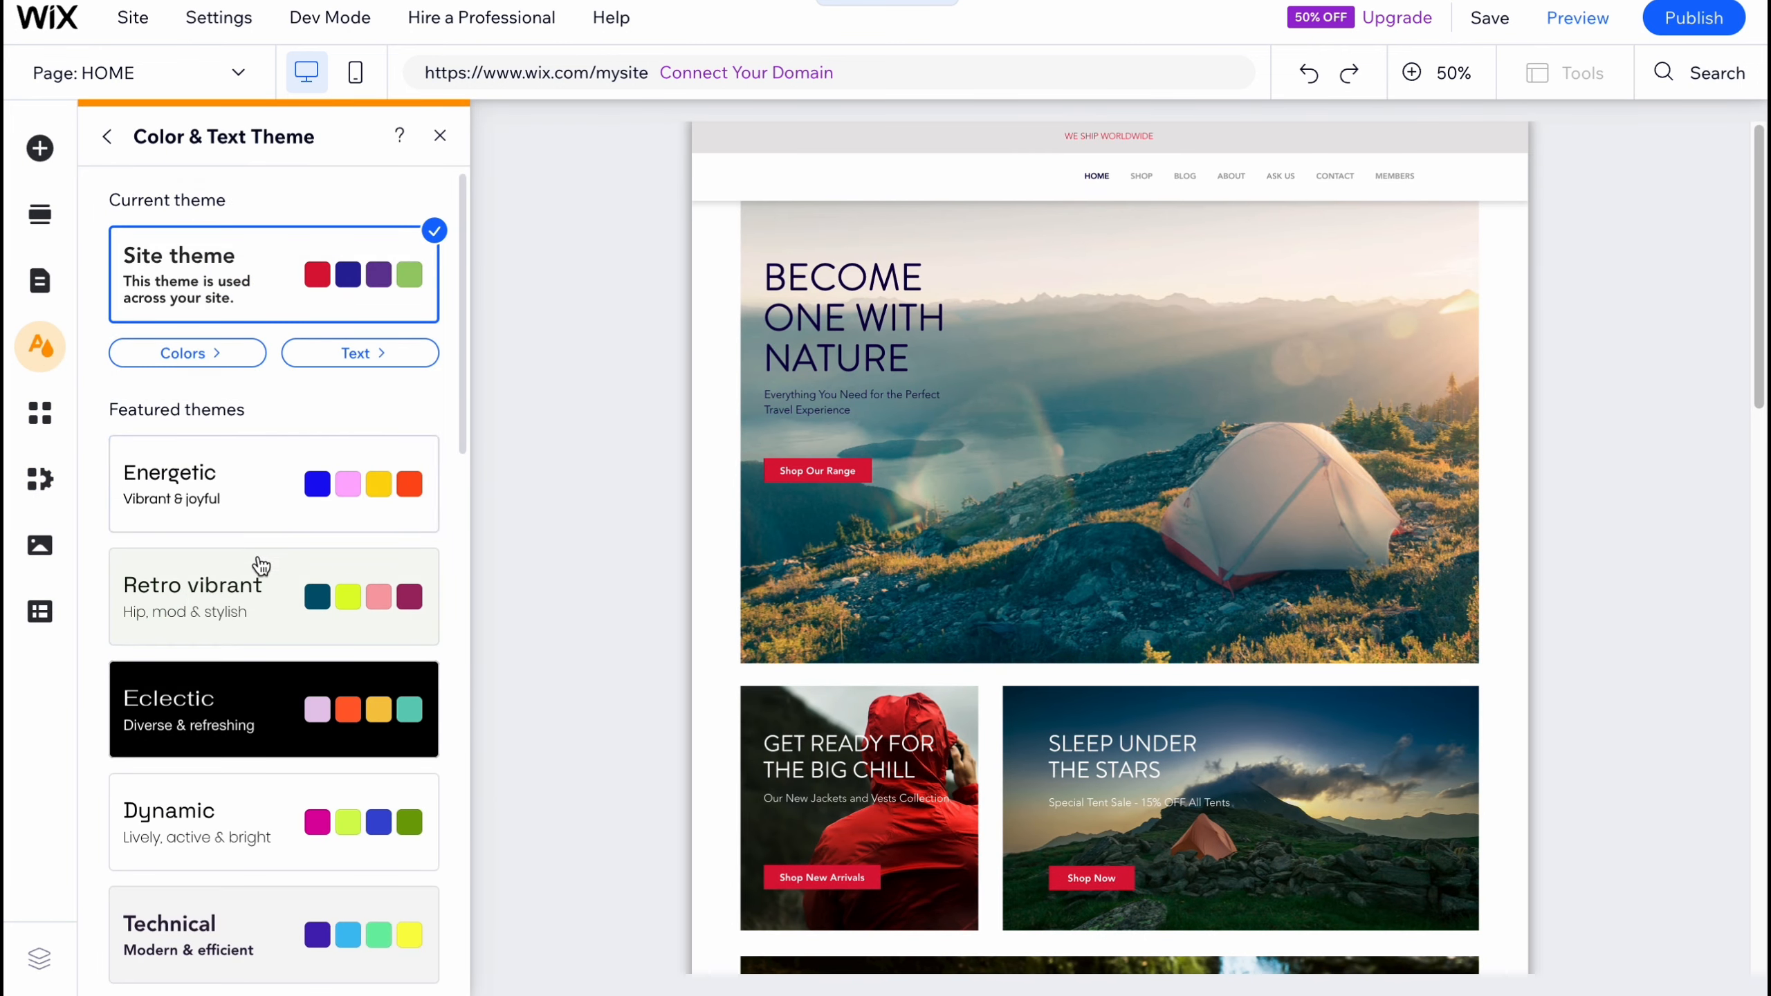
left_click(300, 480)
left_click(289, 580)
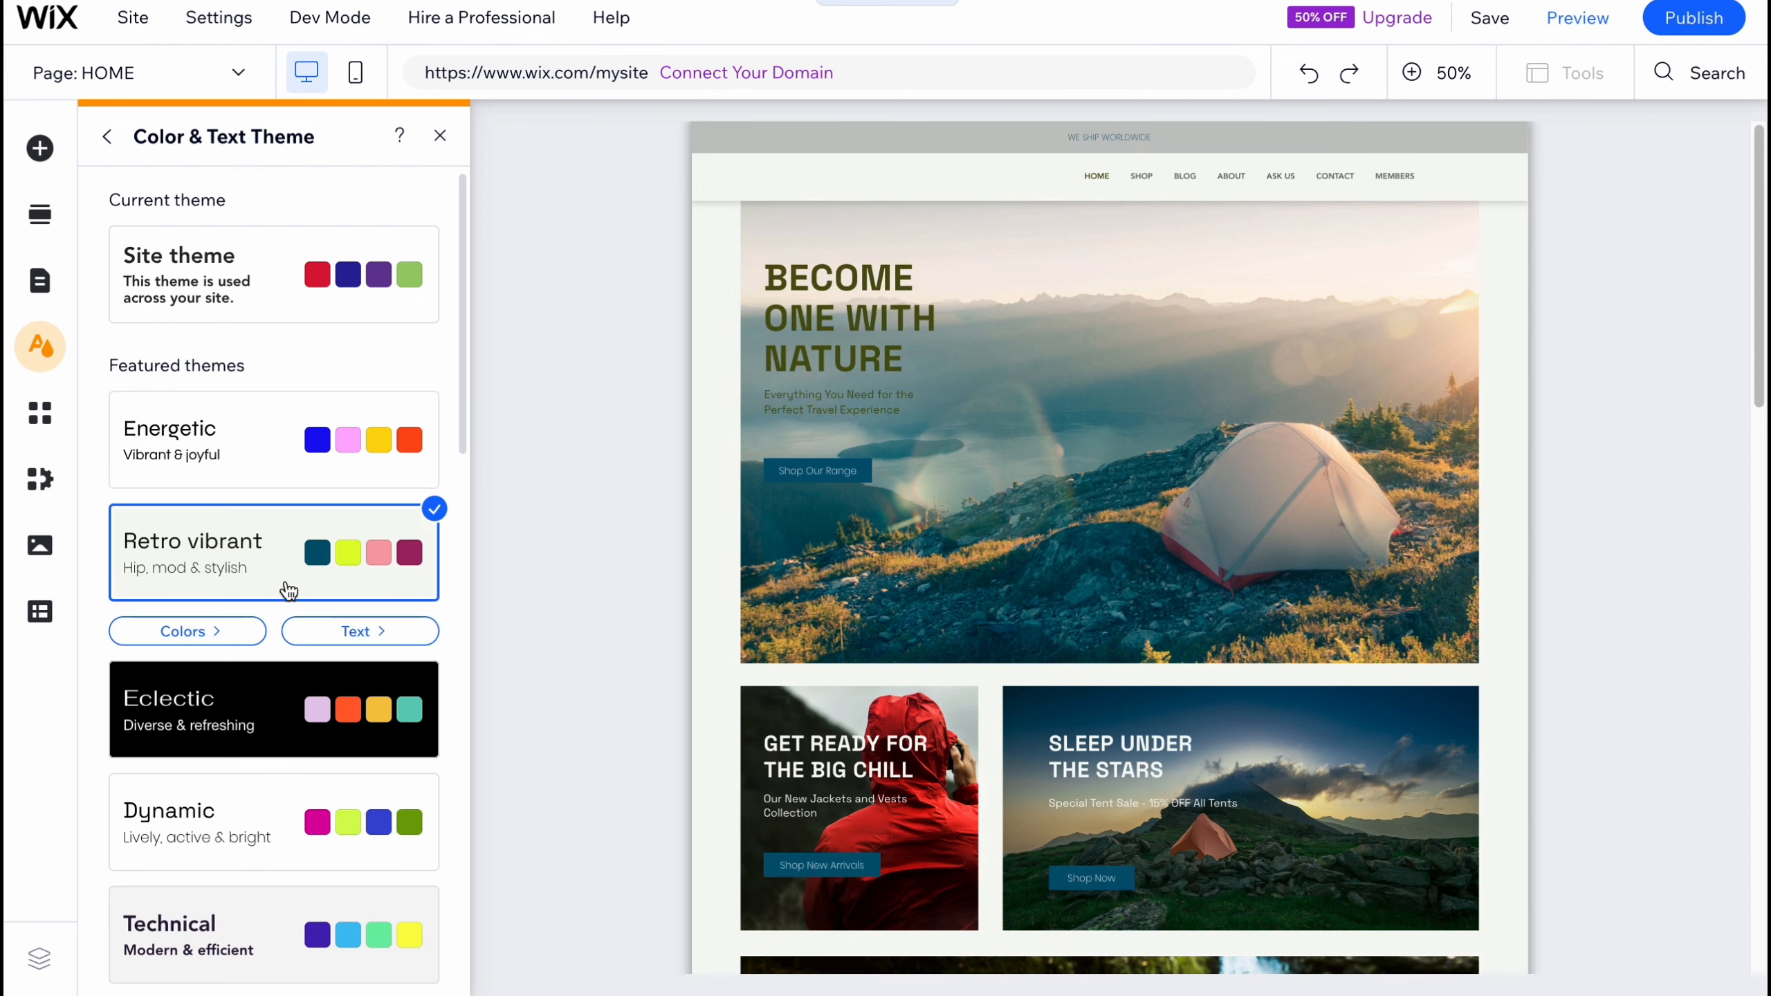
scroll(287, 628, "down", 2)
left_click(289, 680)
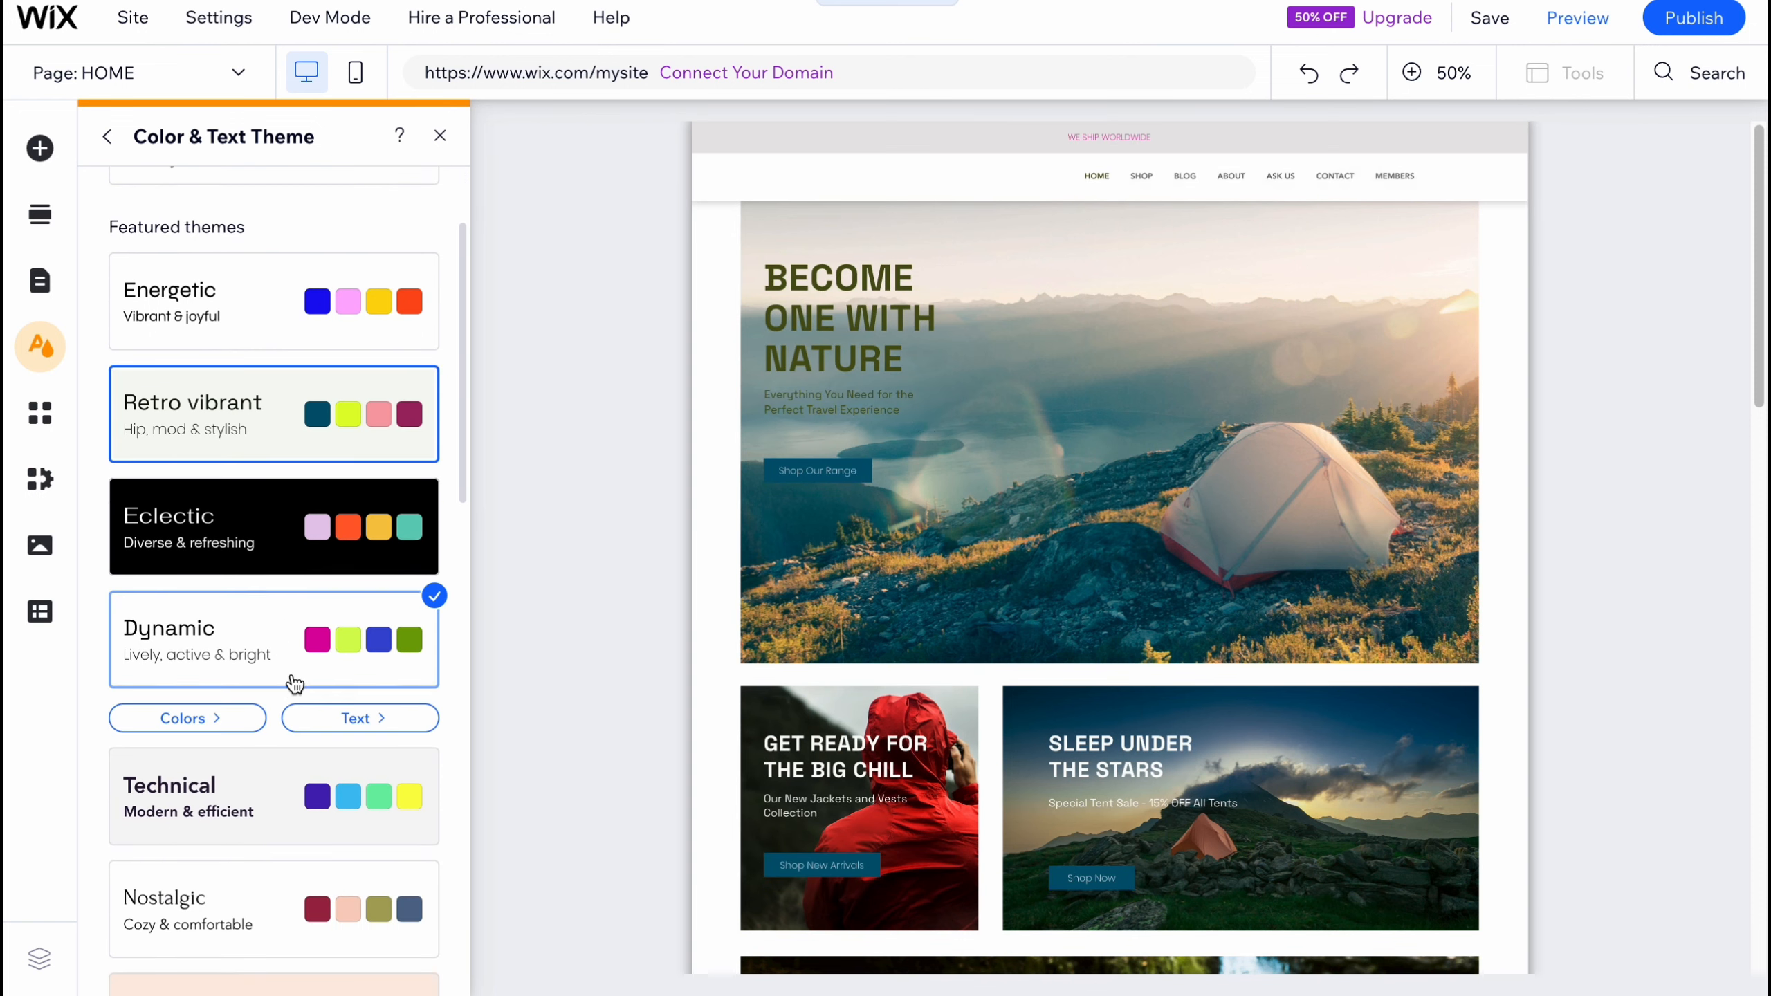
left_click(296, 799)
Step: Review the theme's text styles and the alternative text themes, and close the site design settings without changing them
scroll(296, 805, "down", 2)
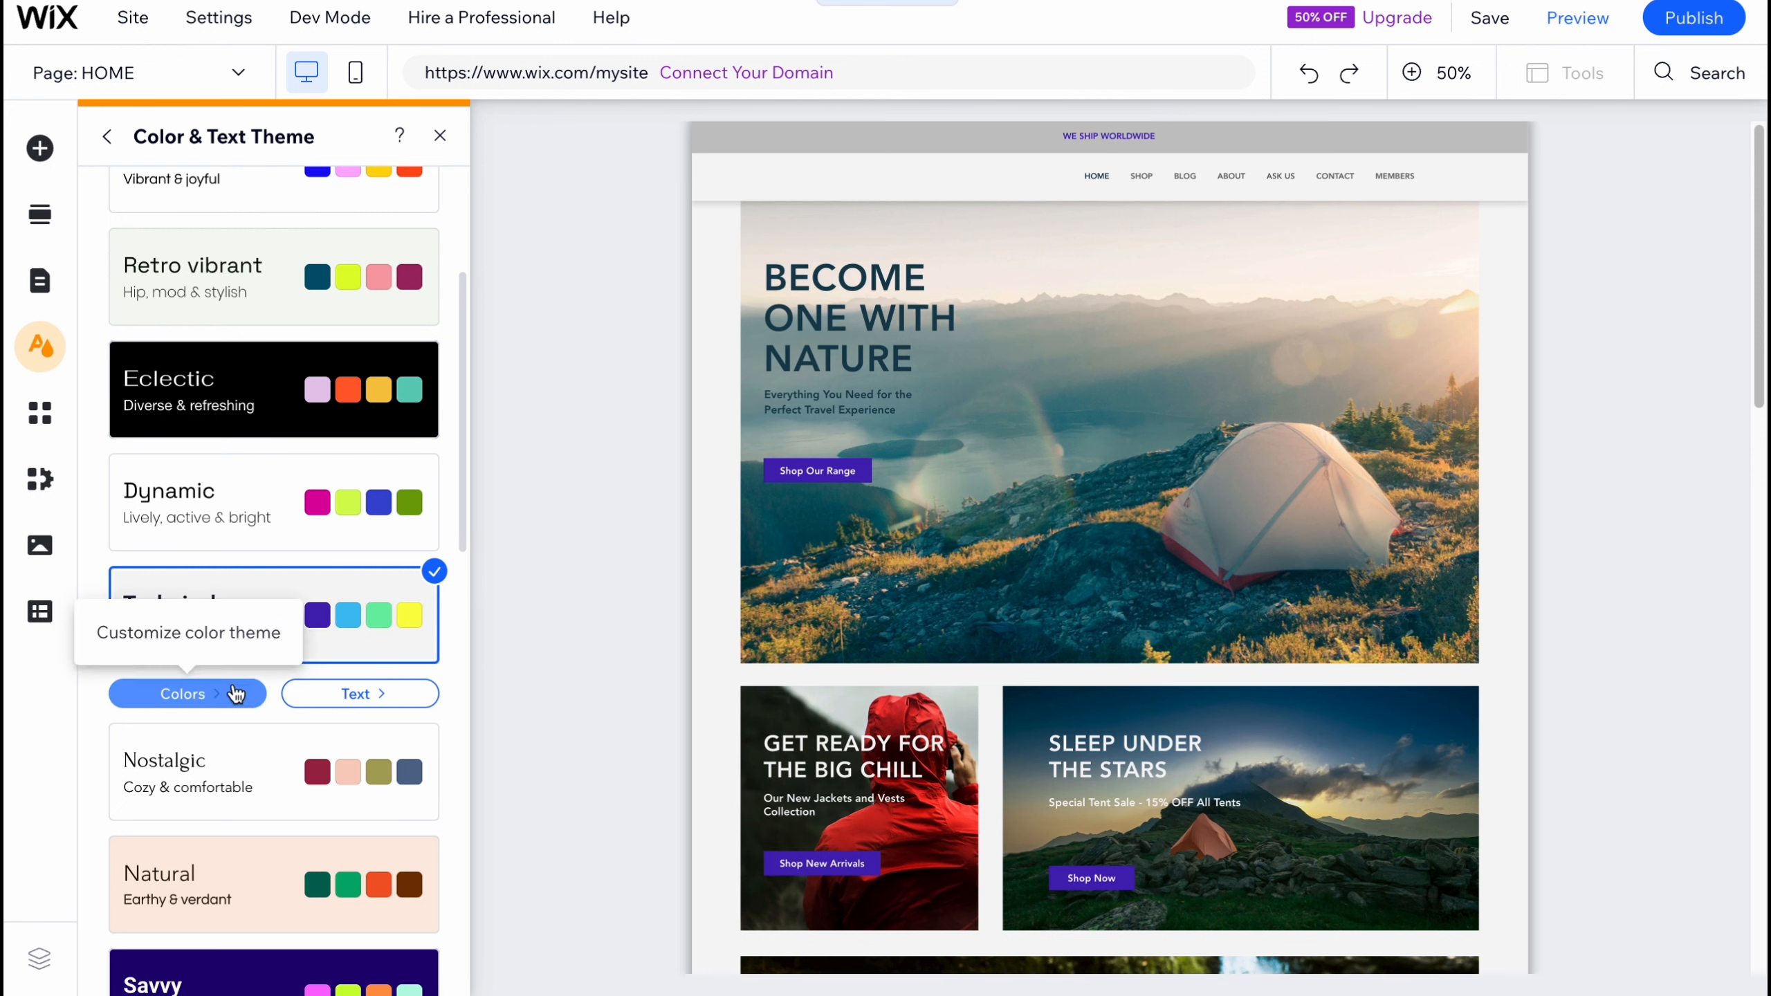
left_click(409, 707)
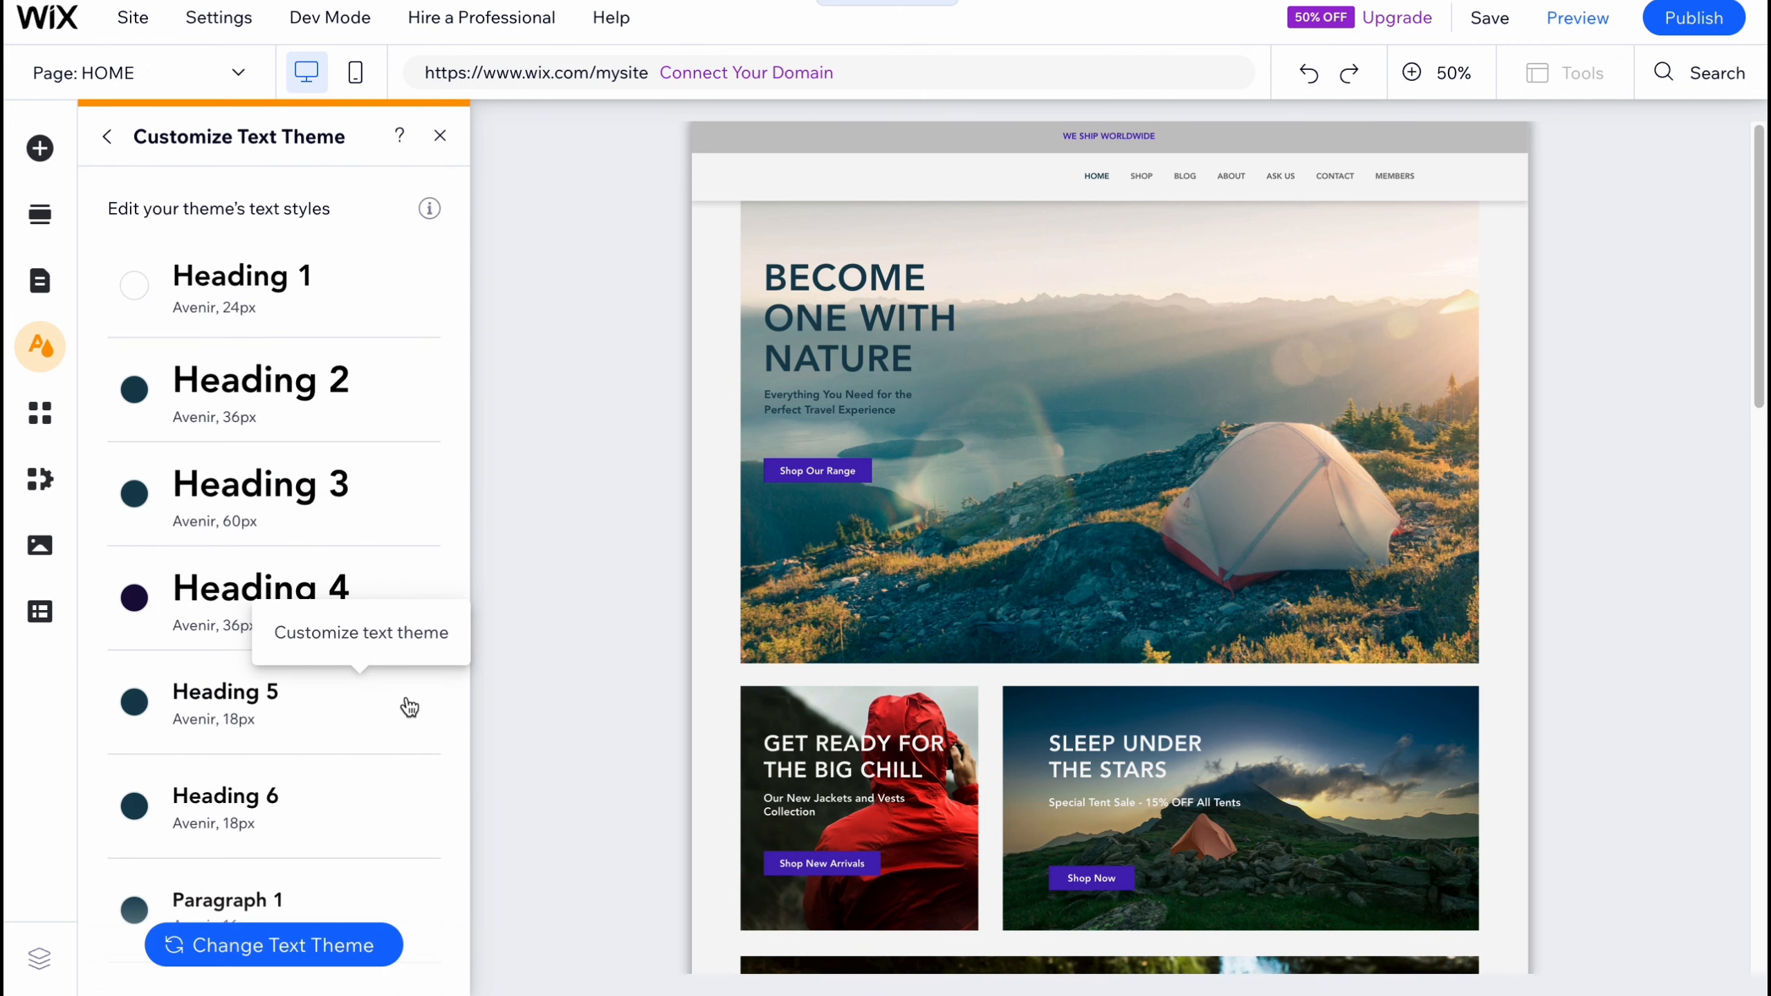
left_click(279, 944)
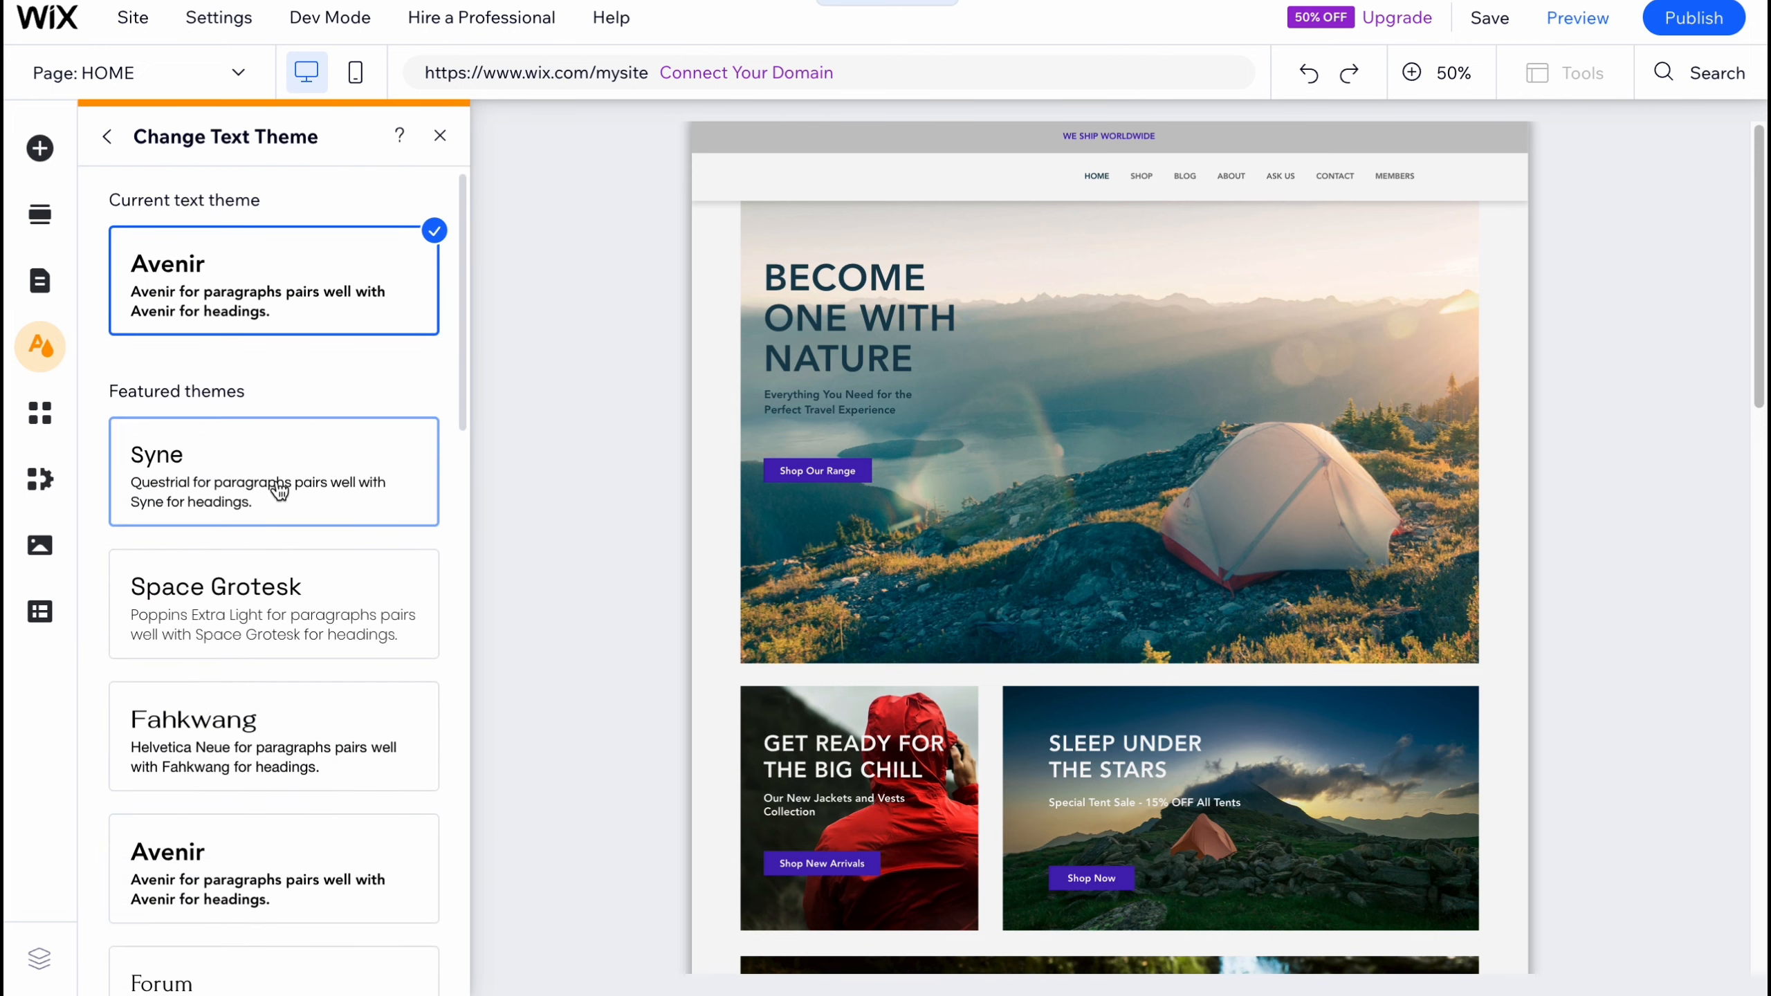
left_click(440, 139)
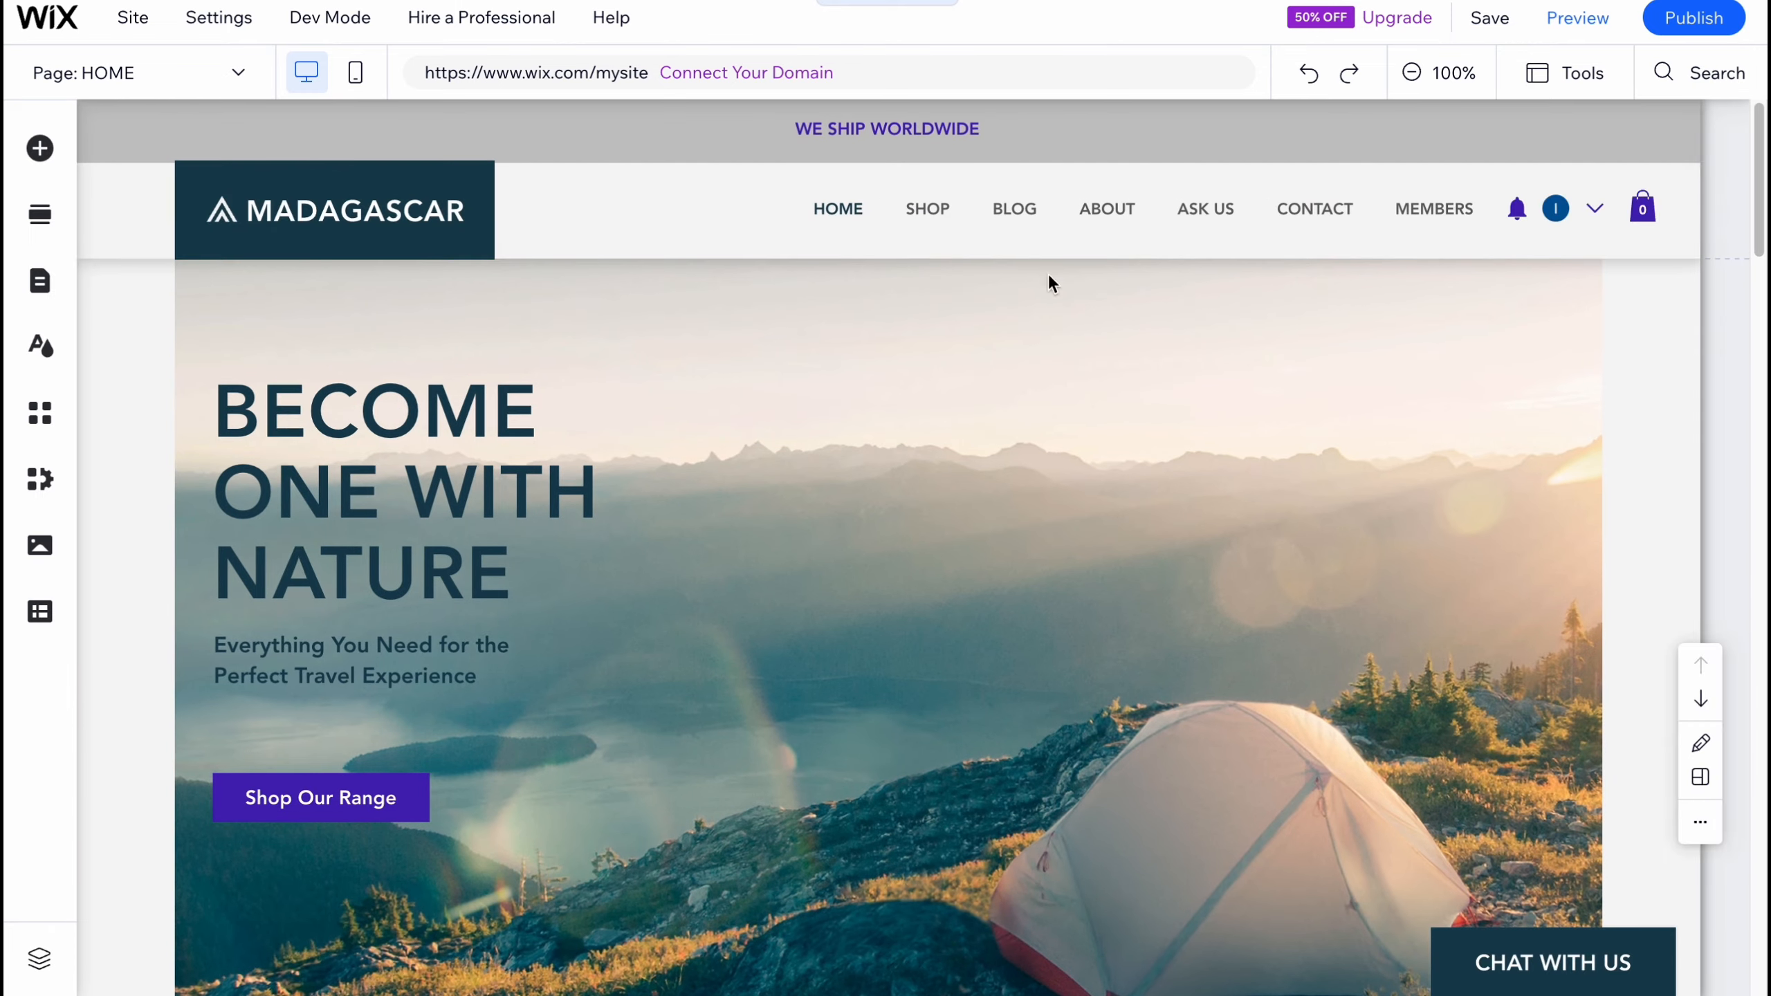
Step: Select the product slider gallery under "Our Best-Selling Equipment" on the home page and open its product management
left_click(1411, 74)
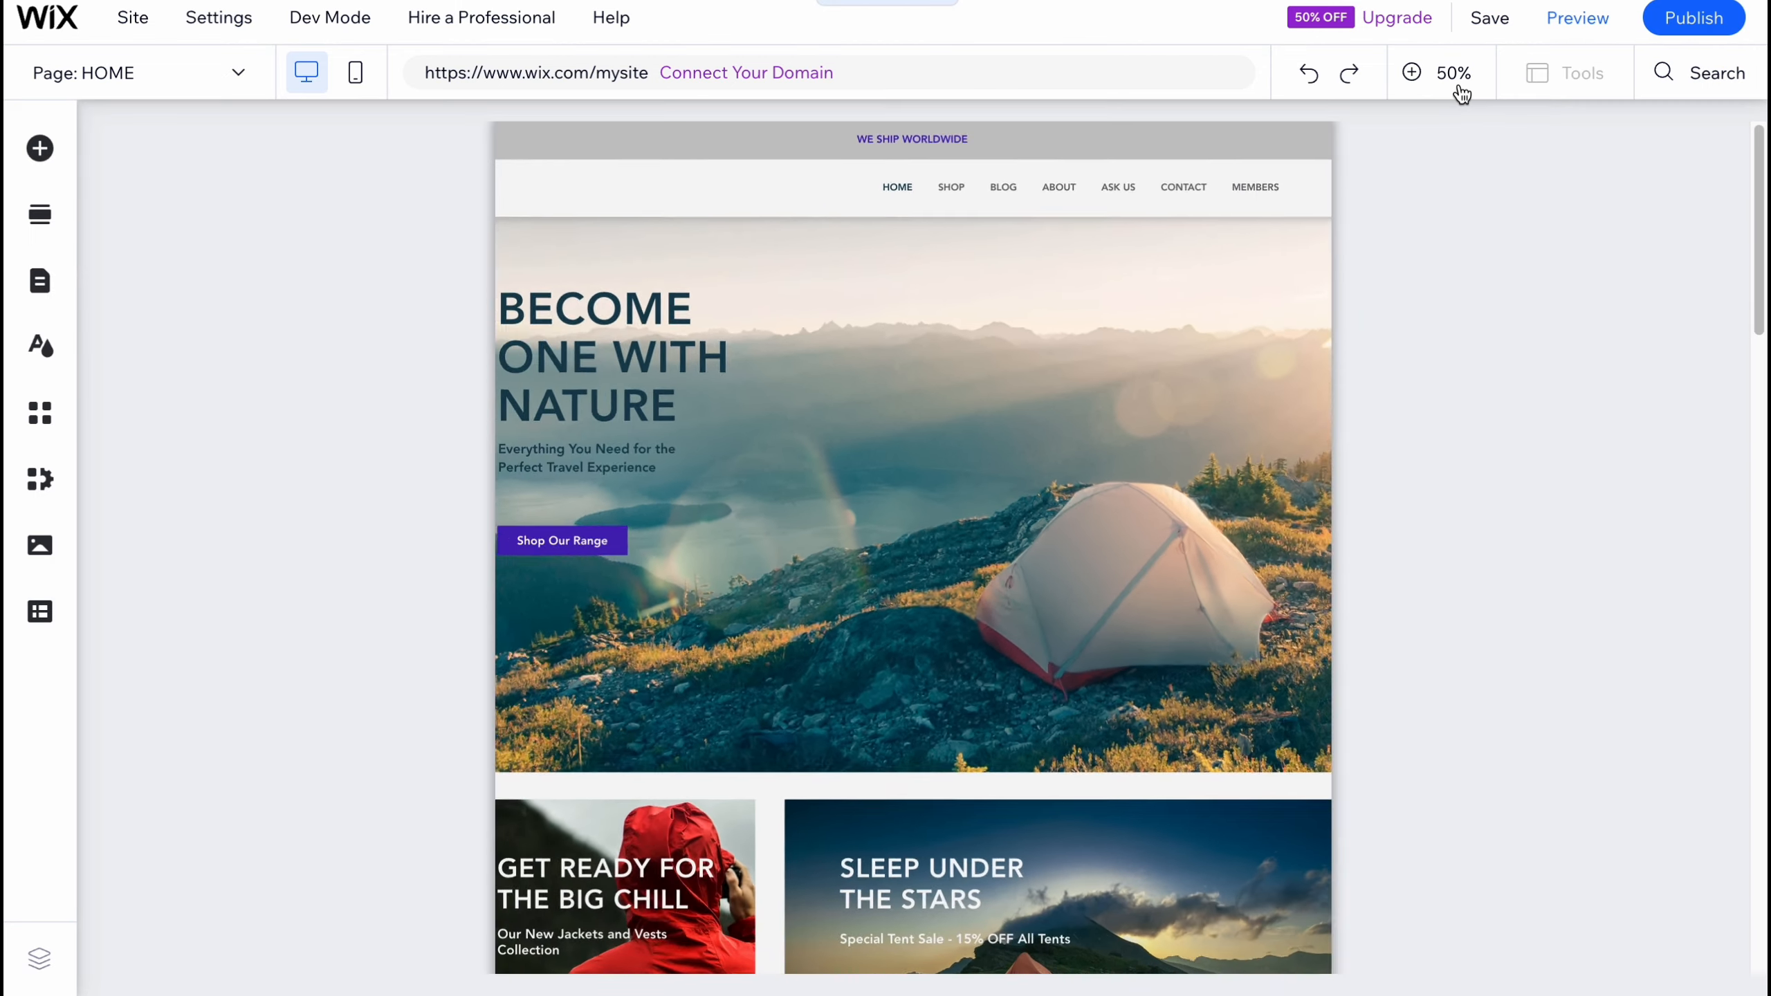
scroll(941, 772, "down", 2)
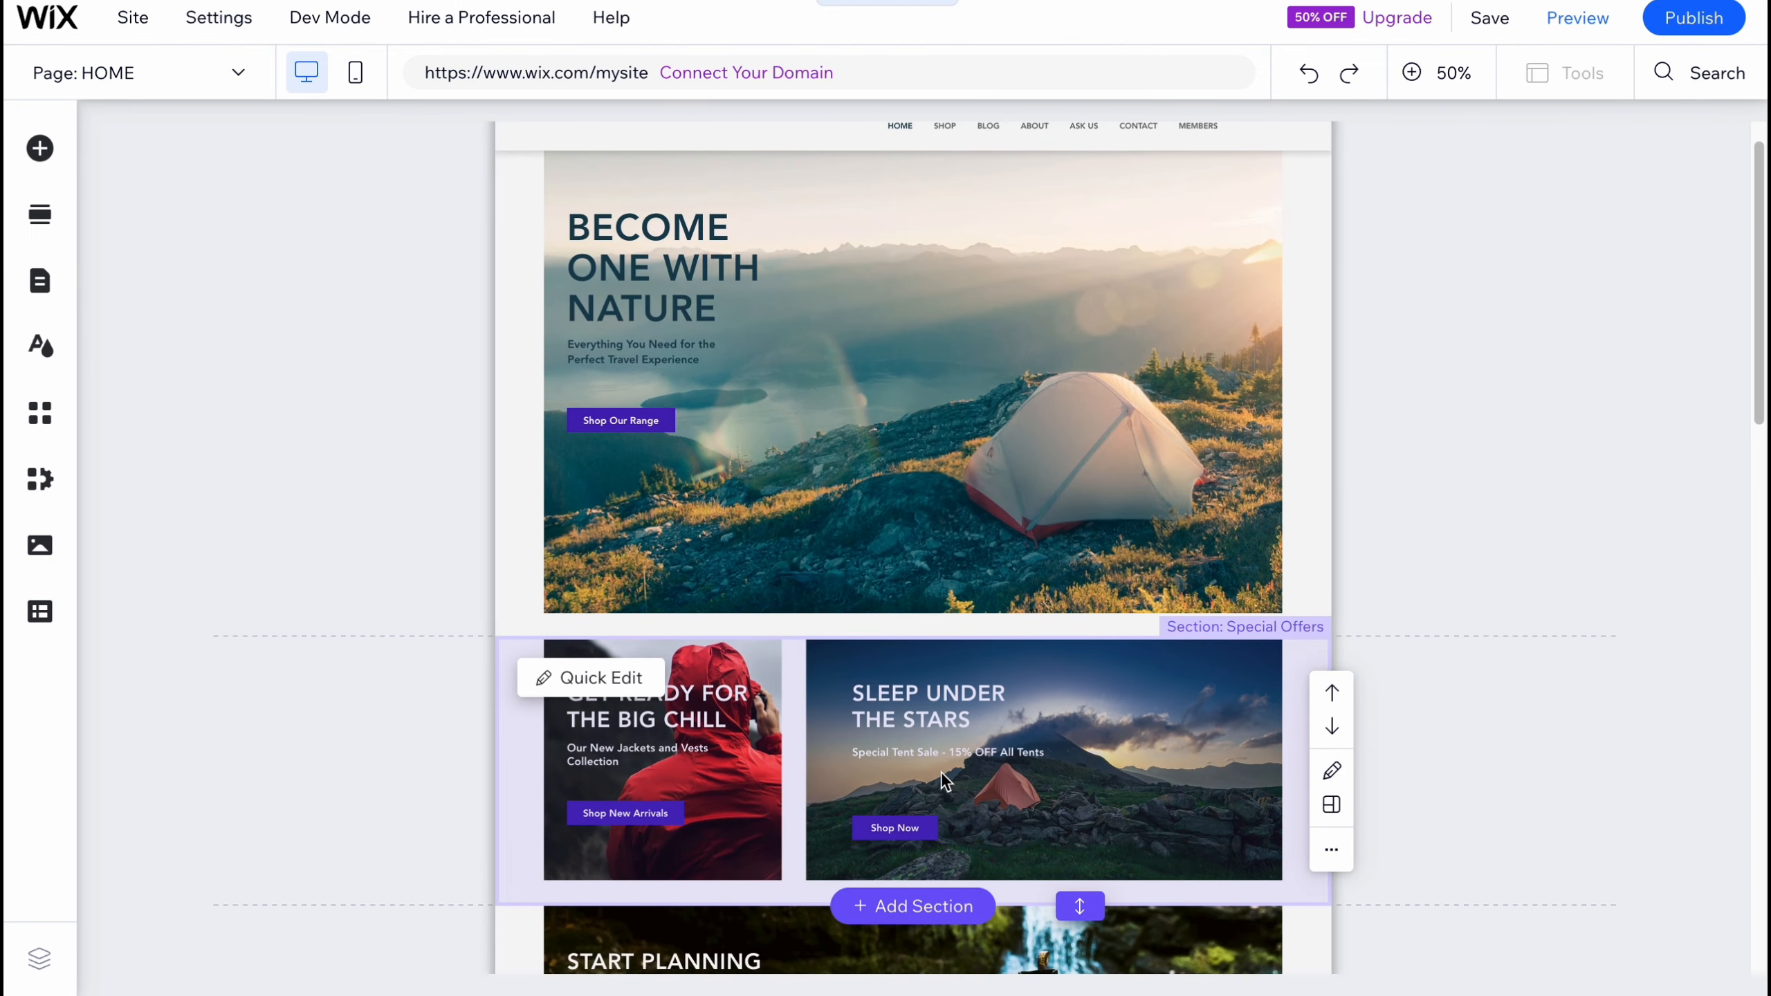
scroll(987, 731, "down", 10)
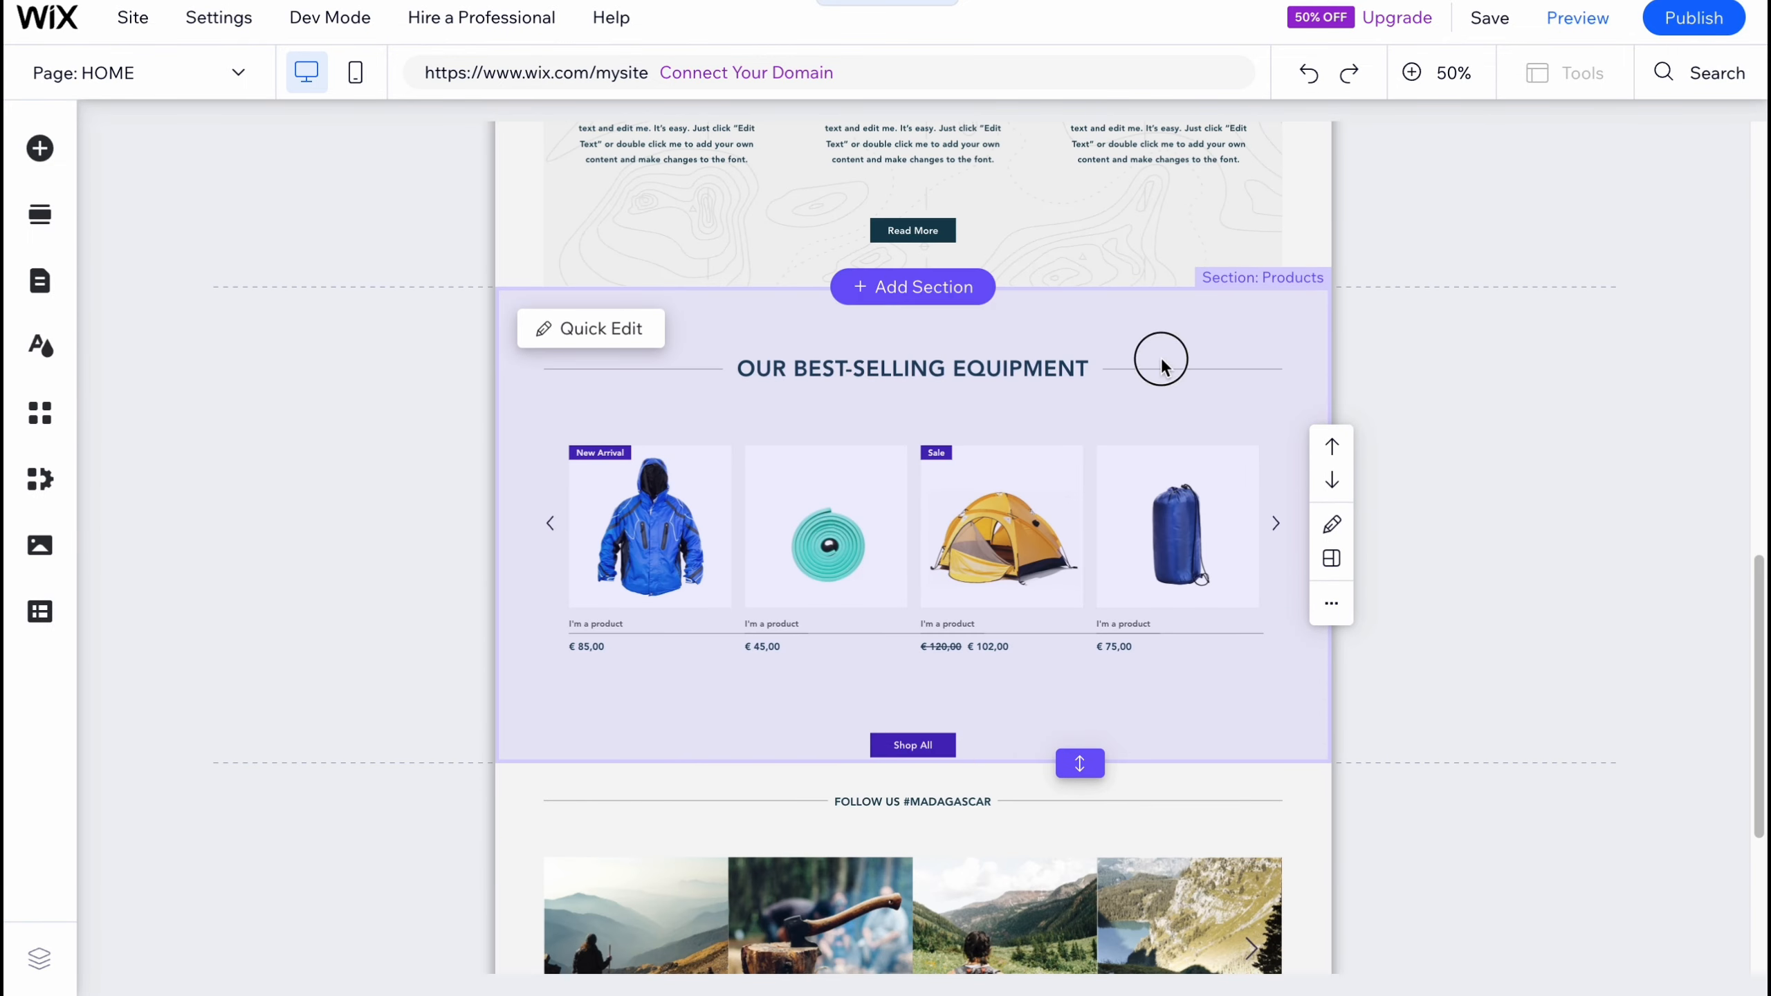
left_click(775, 539)
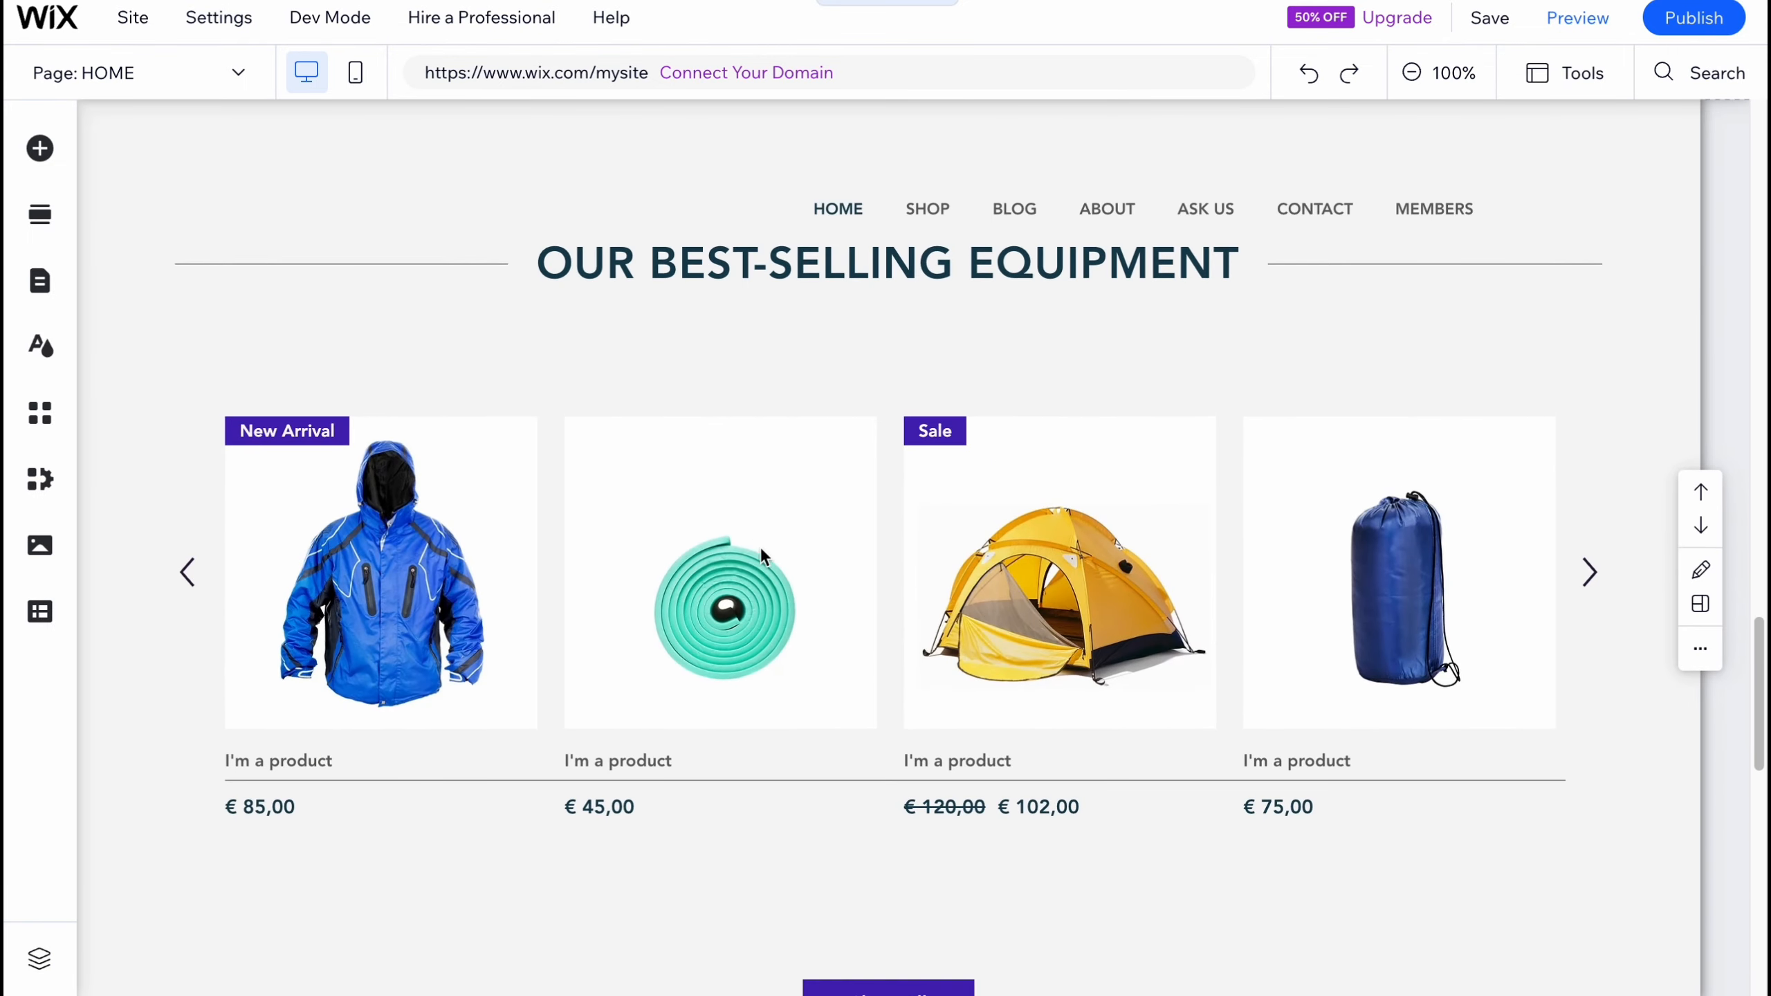
left_click(730, 517)
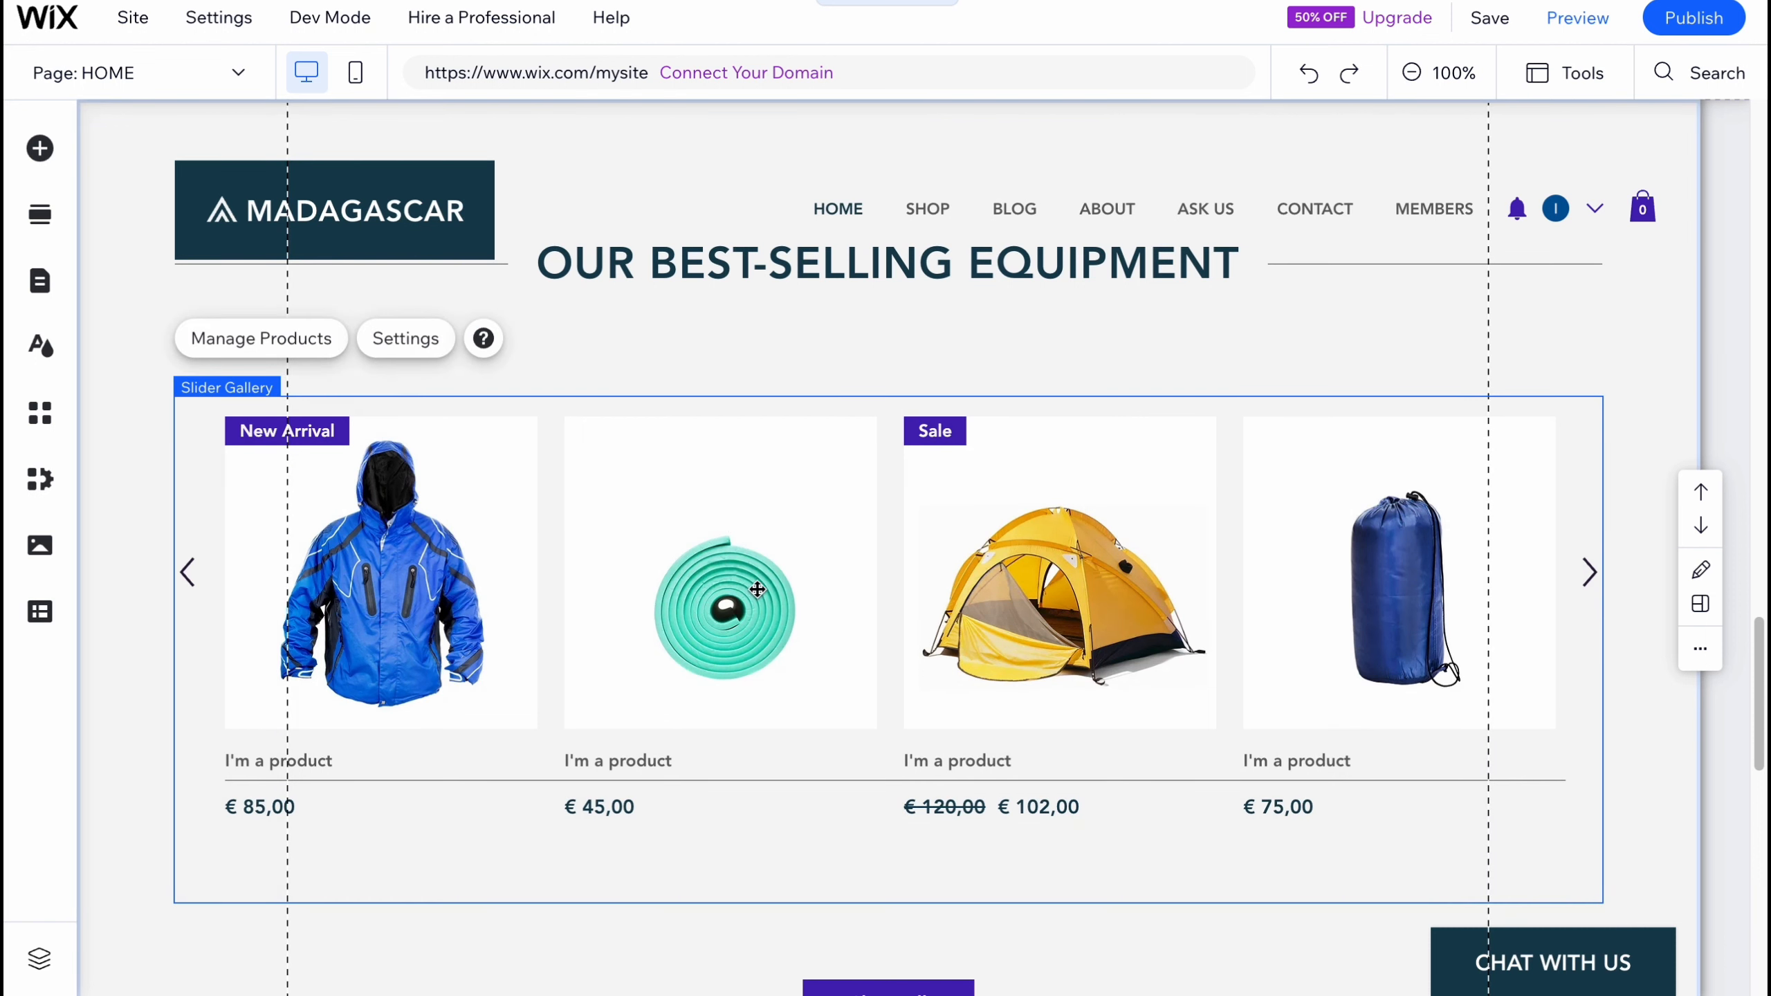
left_click(286, 342)
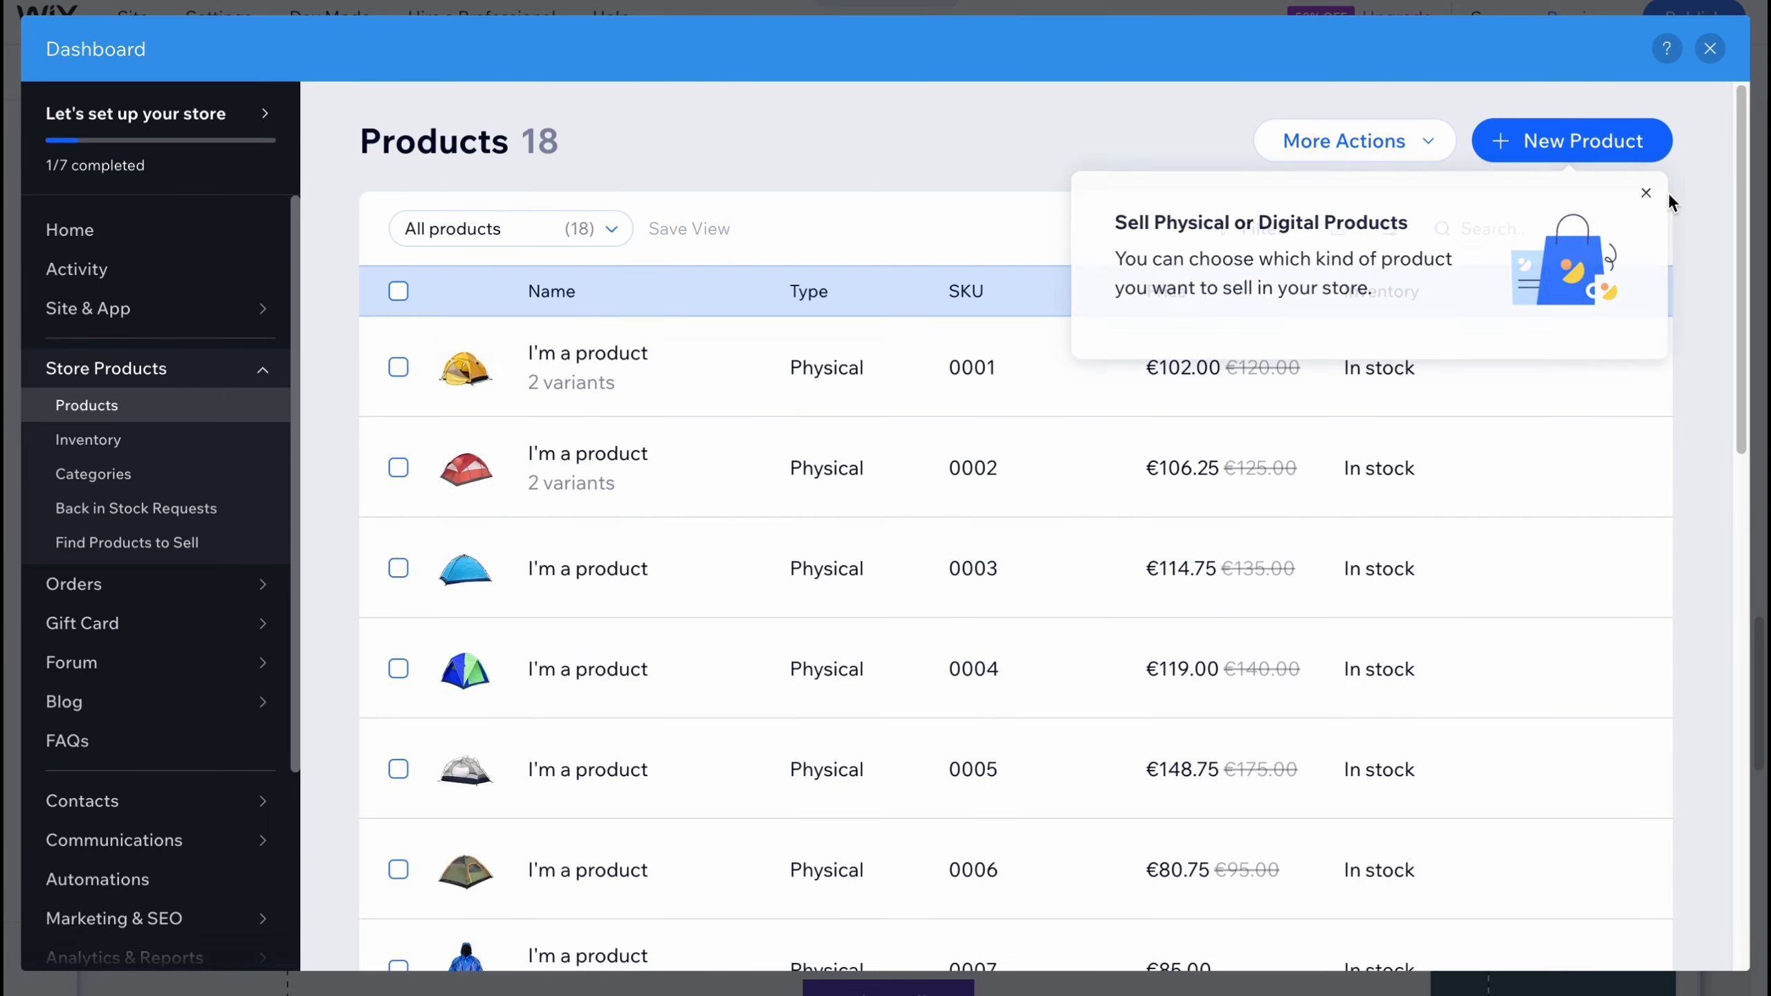
Step: Dismiss the tip about selling physical or digital products and look through the store's whole product list
left_click(1669, 190)
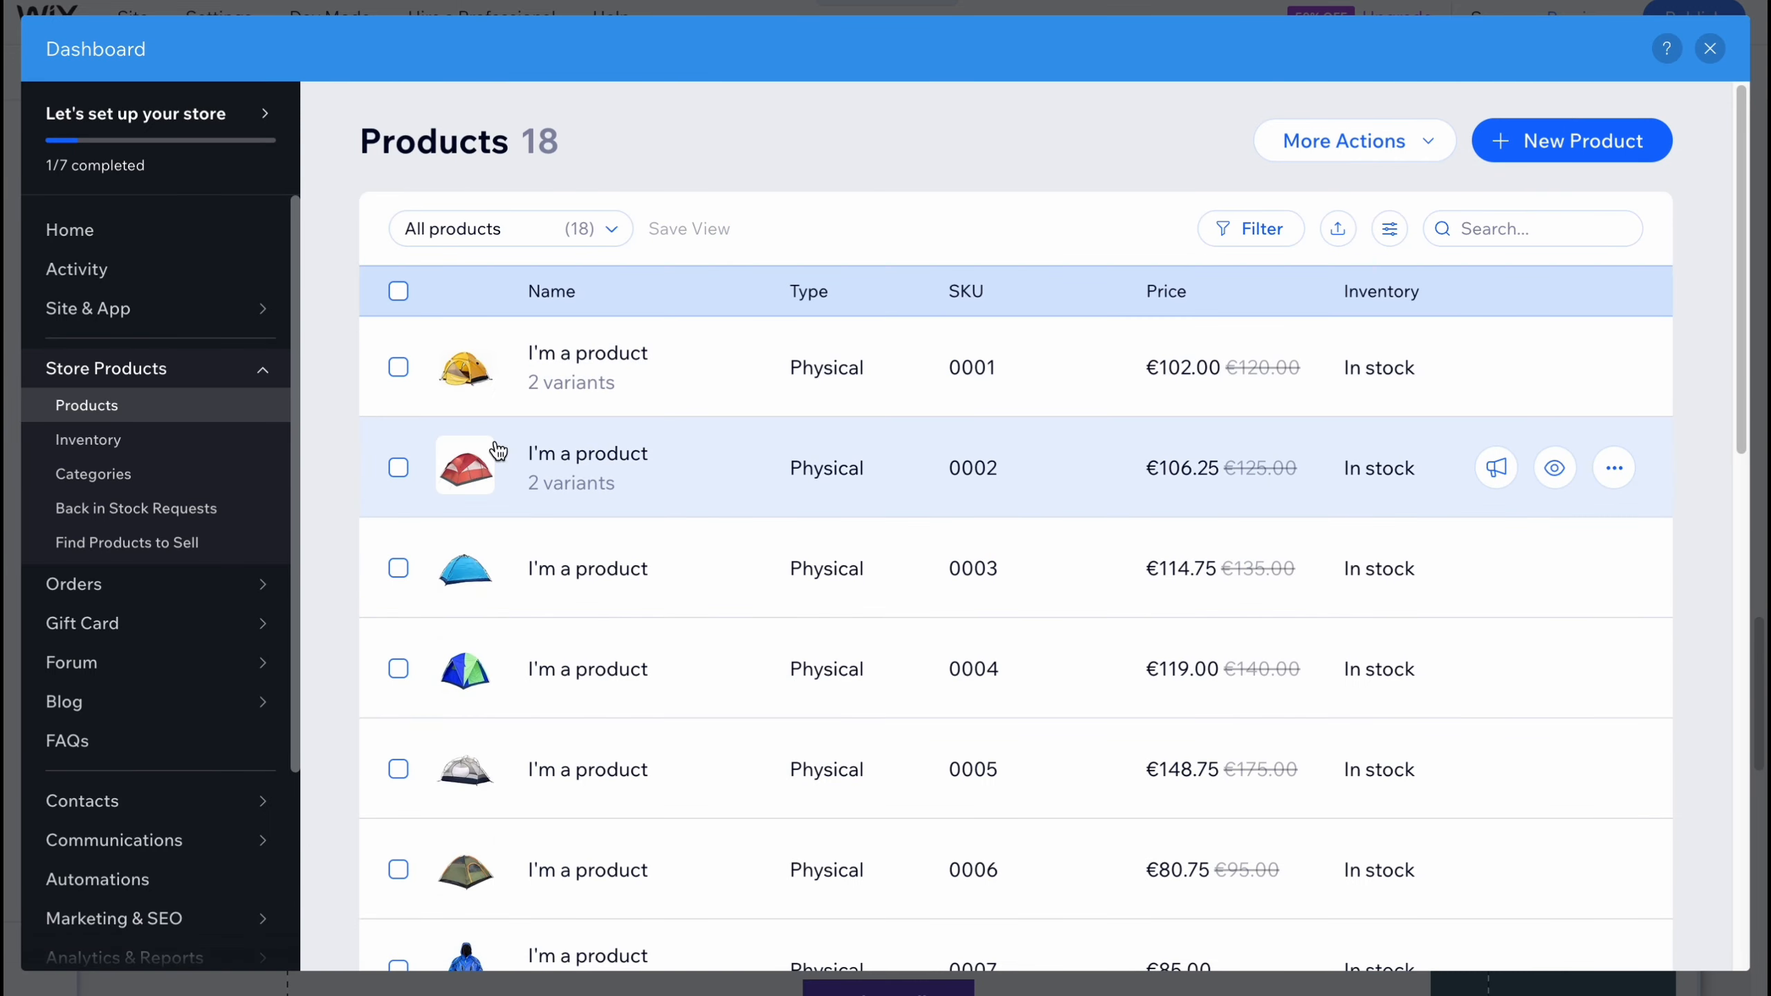
scroll(742, 451, "down", 10)
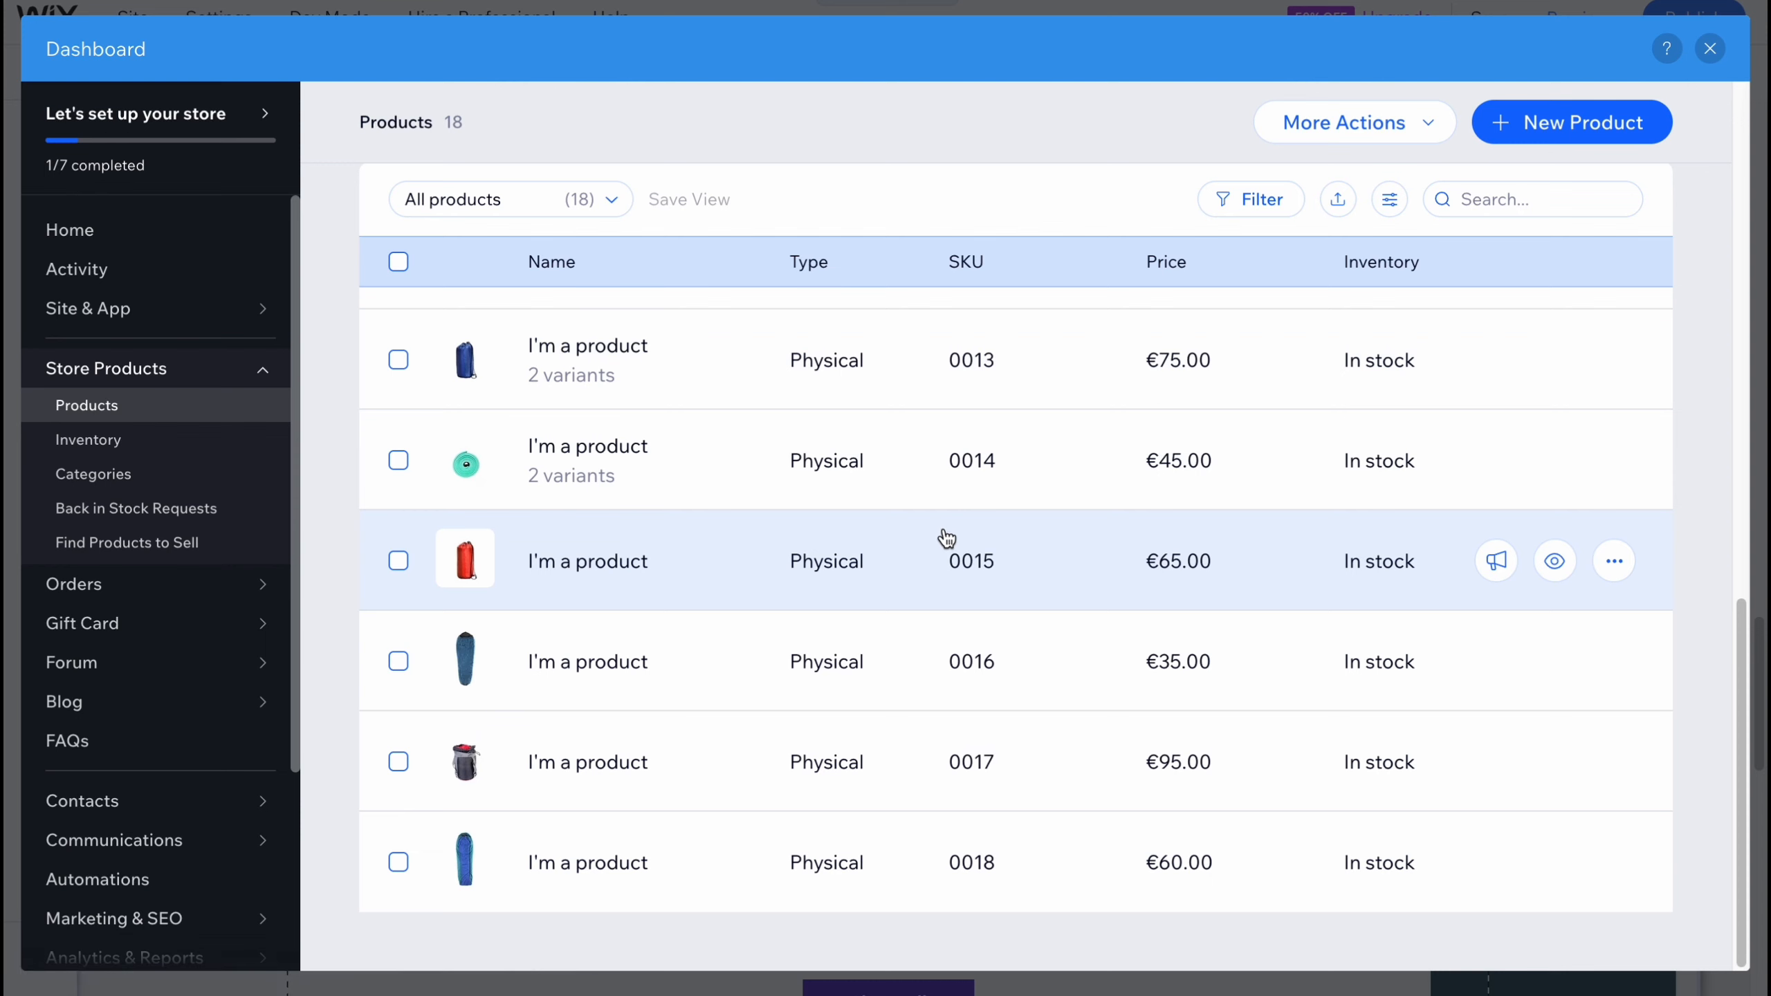
scroll(1091, 531, "up", 10)
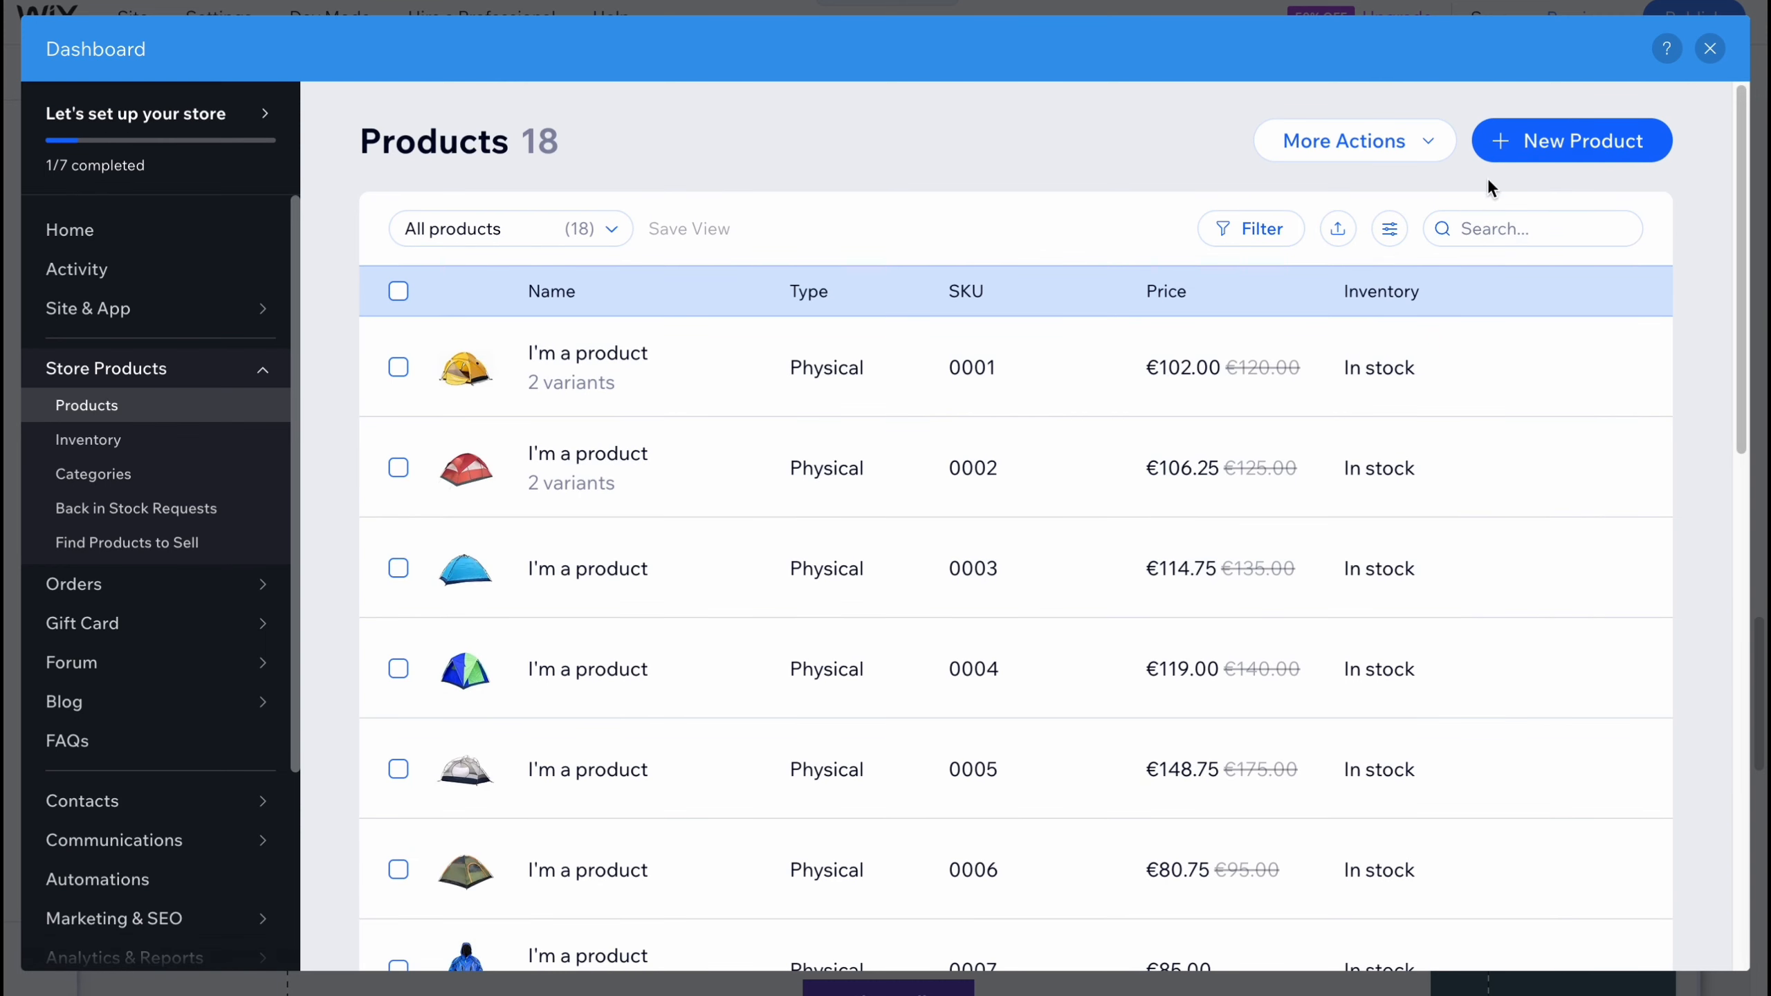
Step: Start a new physical product, look through all sections of its blank form, and close the dashboard without saving
left_click(1590, 144)
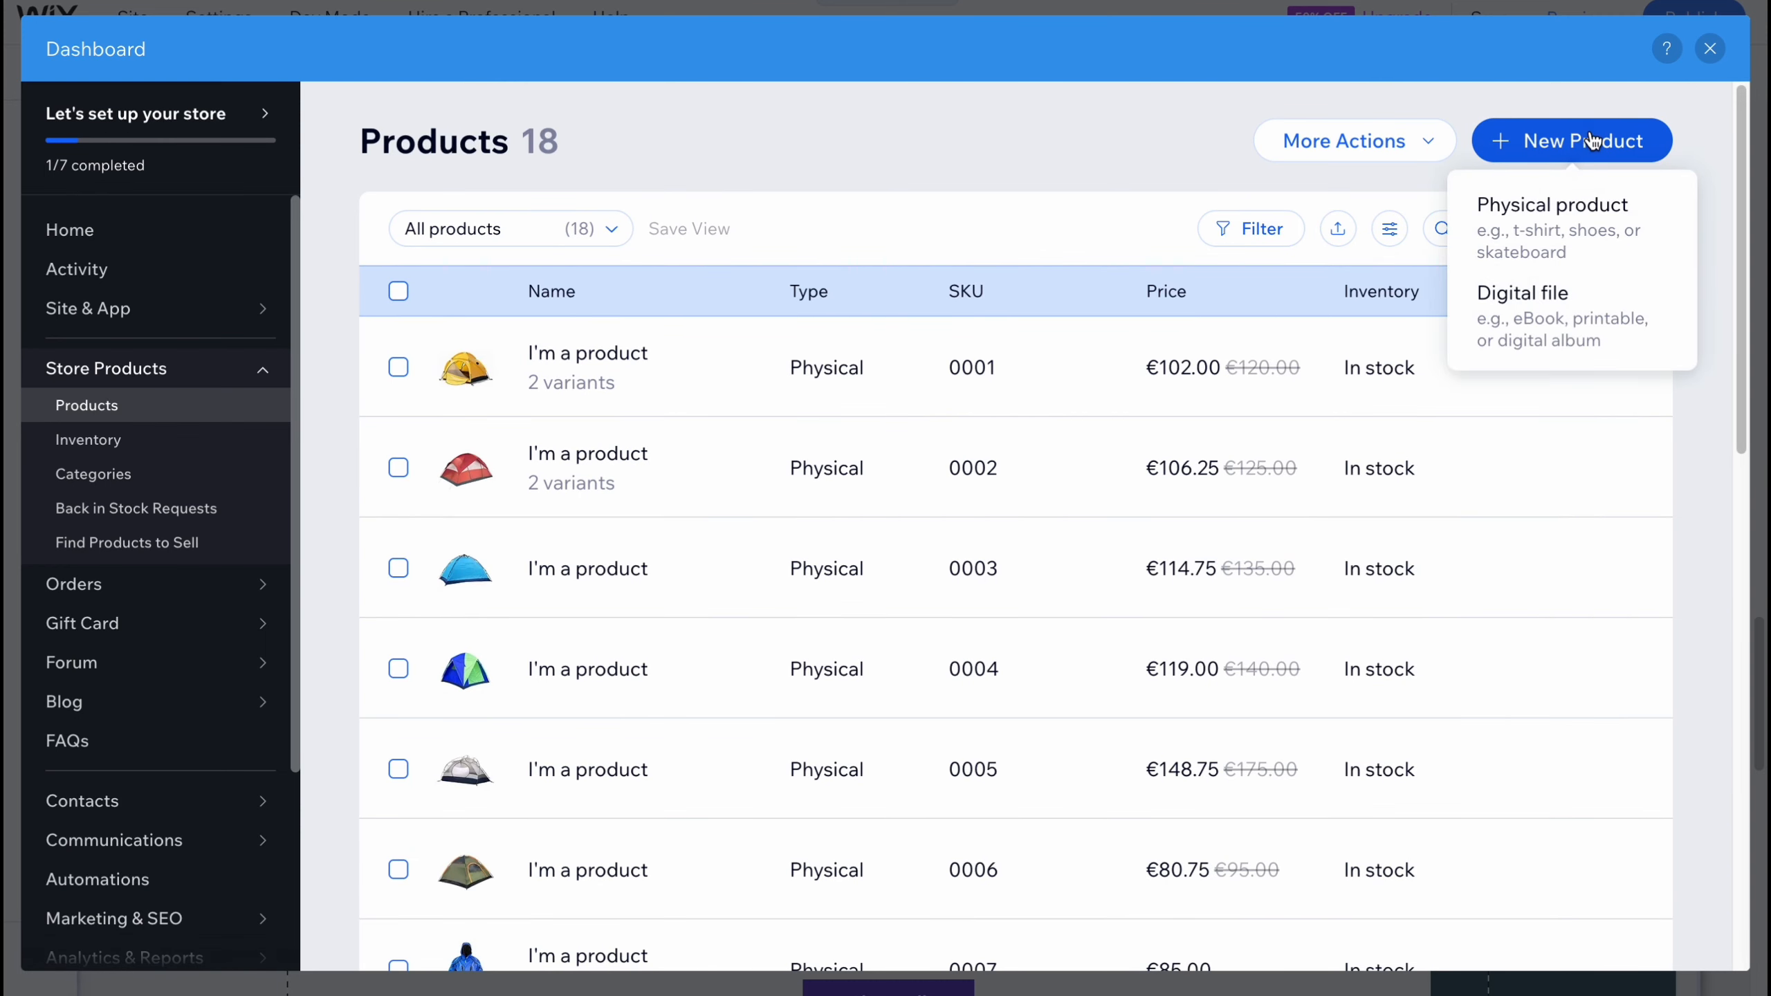
left_click(1533, 220)
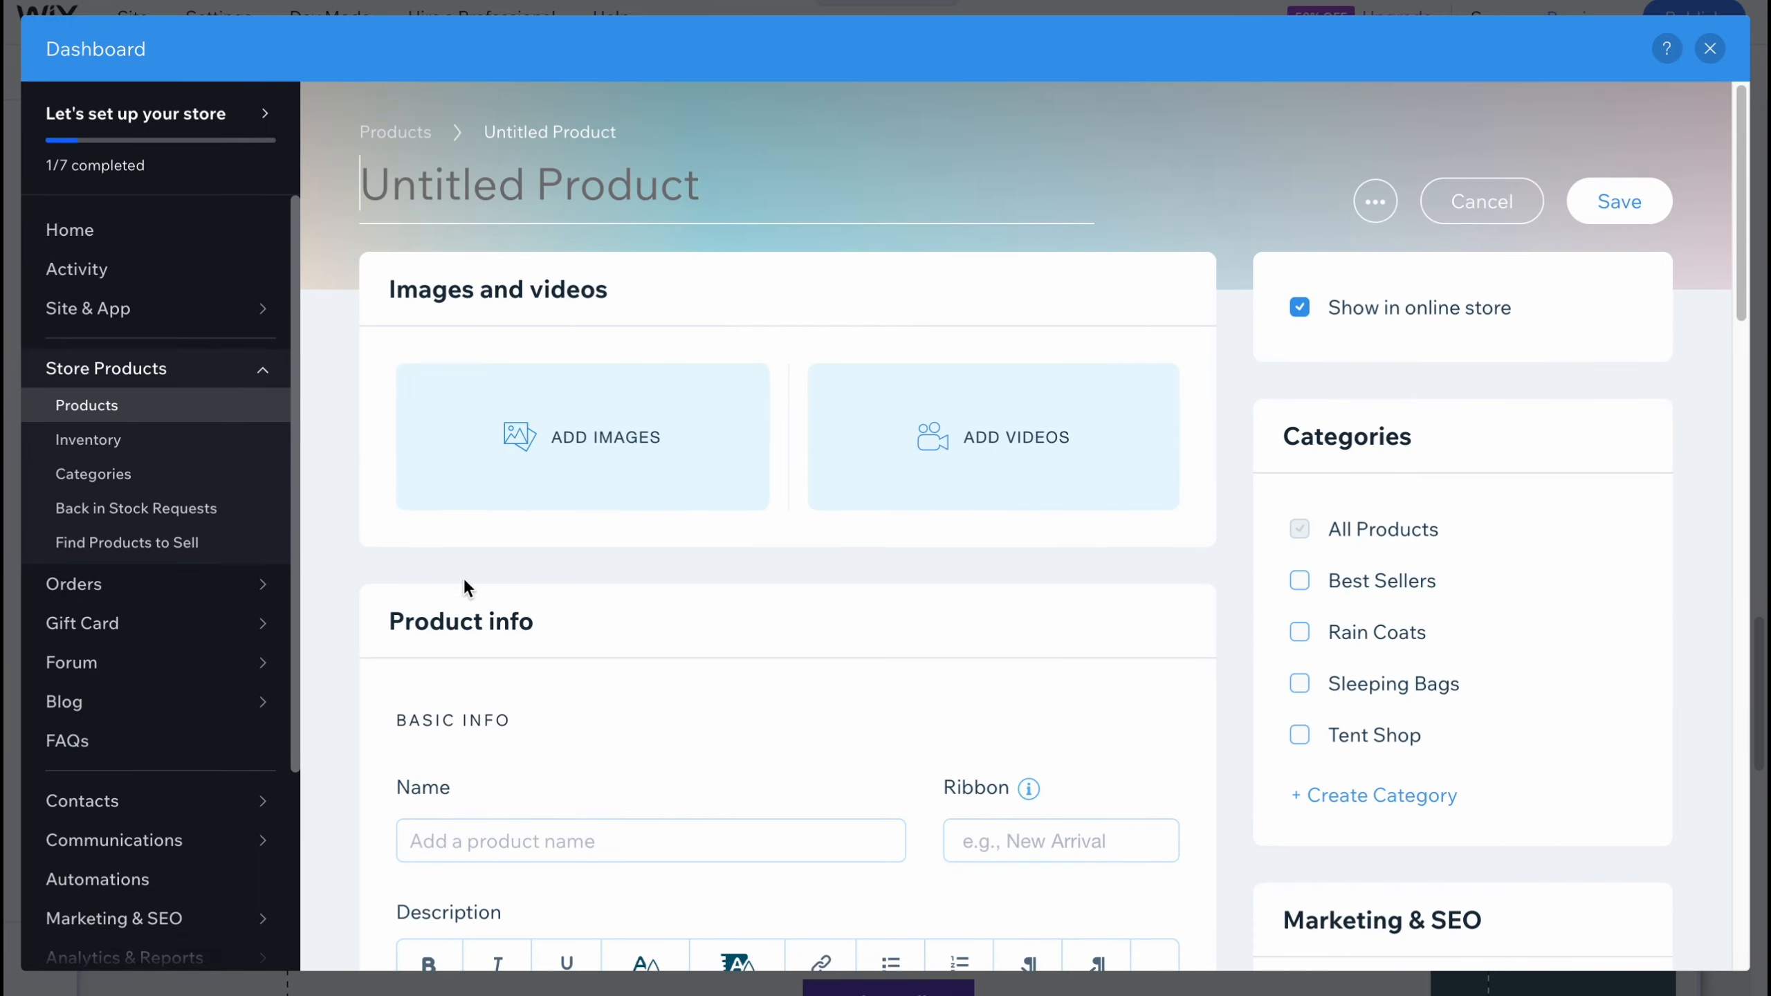
scroll(465, 579, "down", 10)
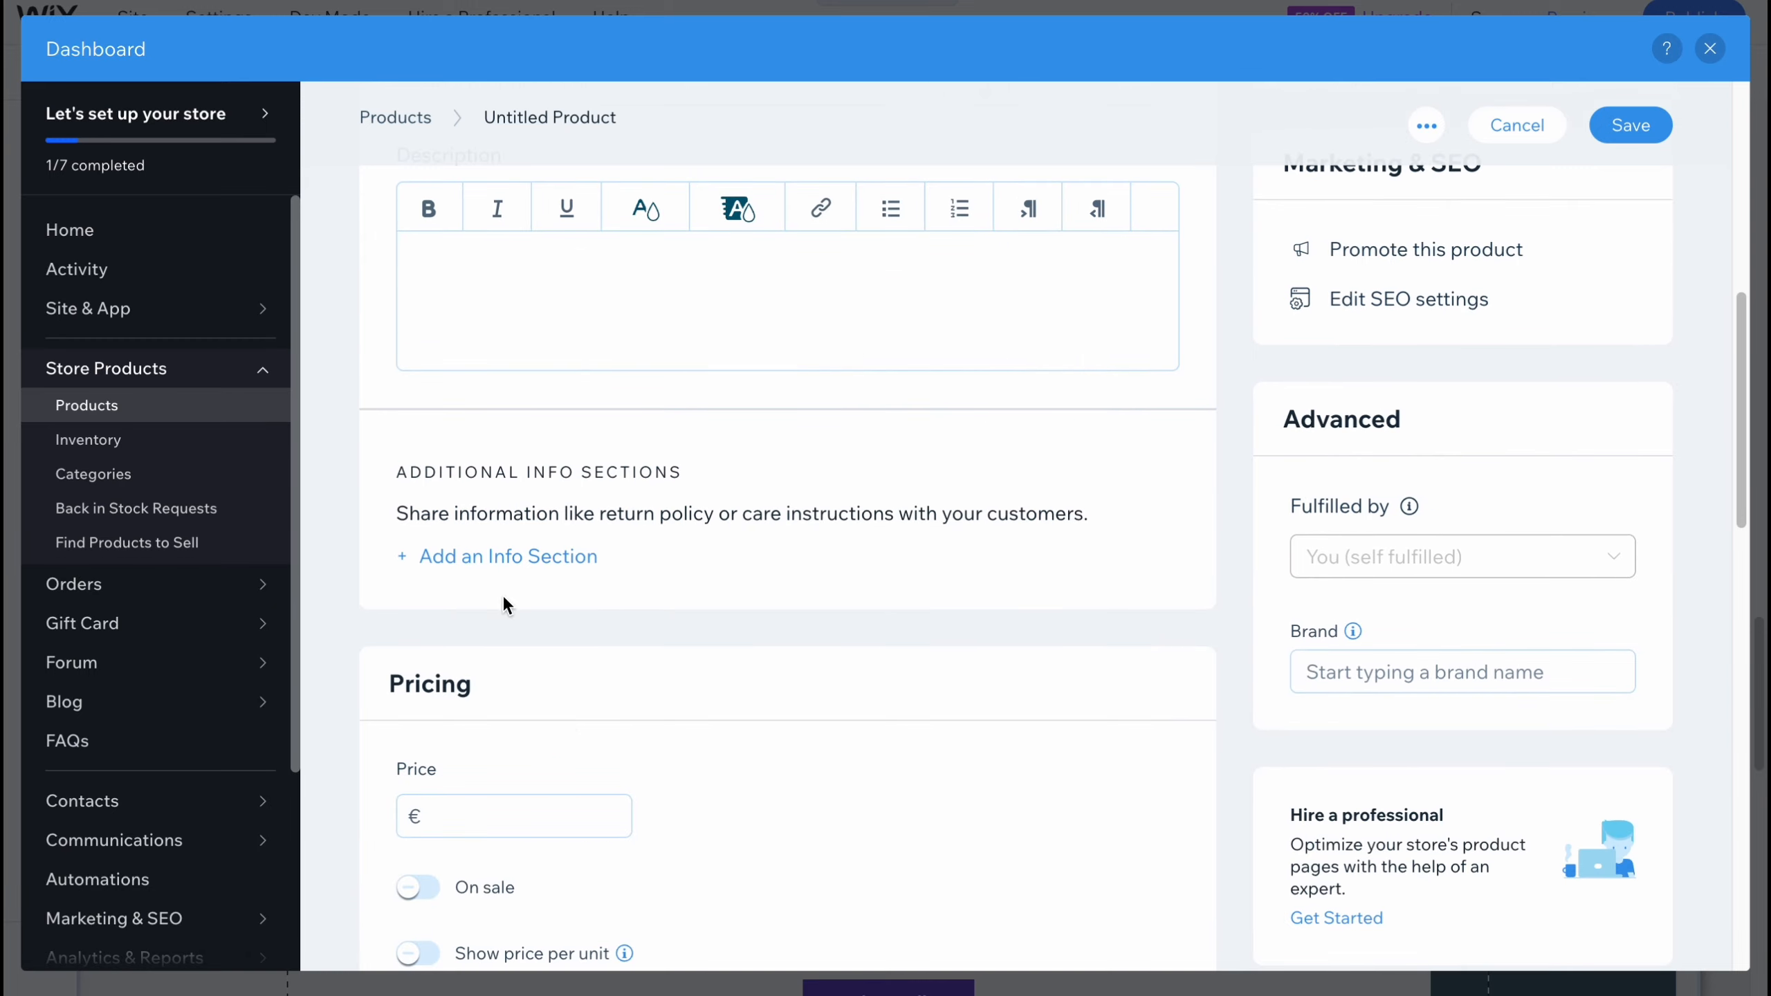
scroll(504, 597, "down", 3)
scroll(426, 662, "down", 1)
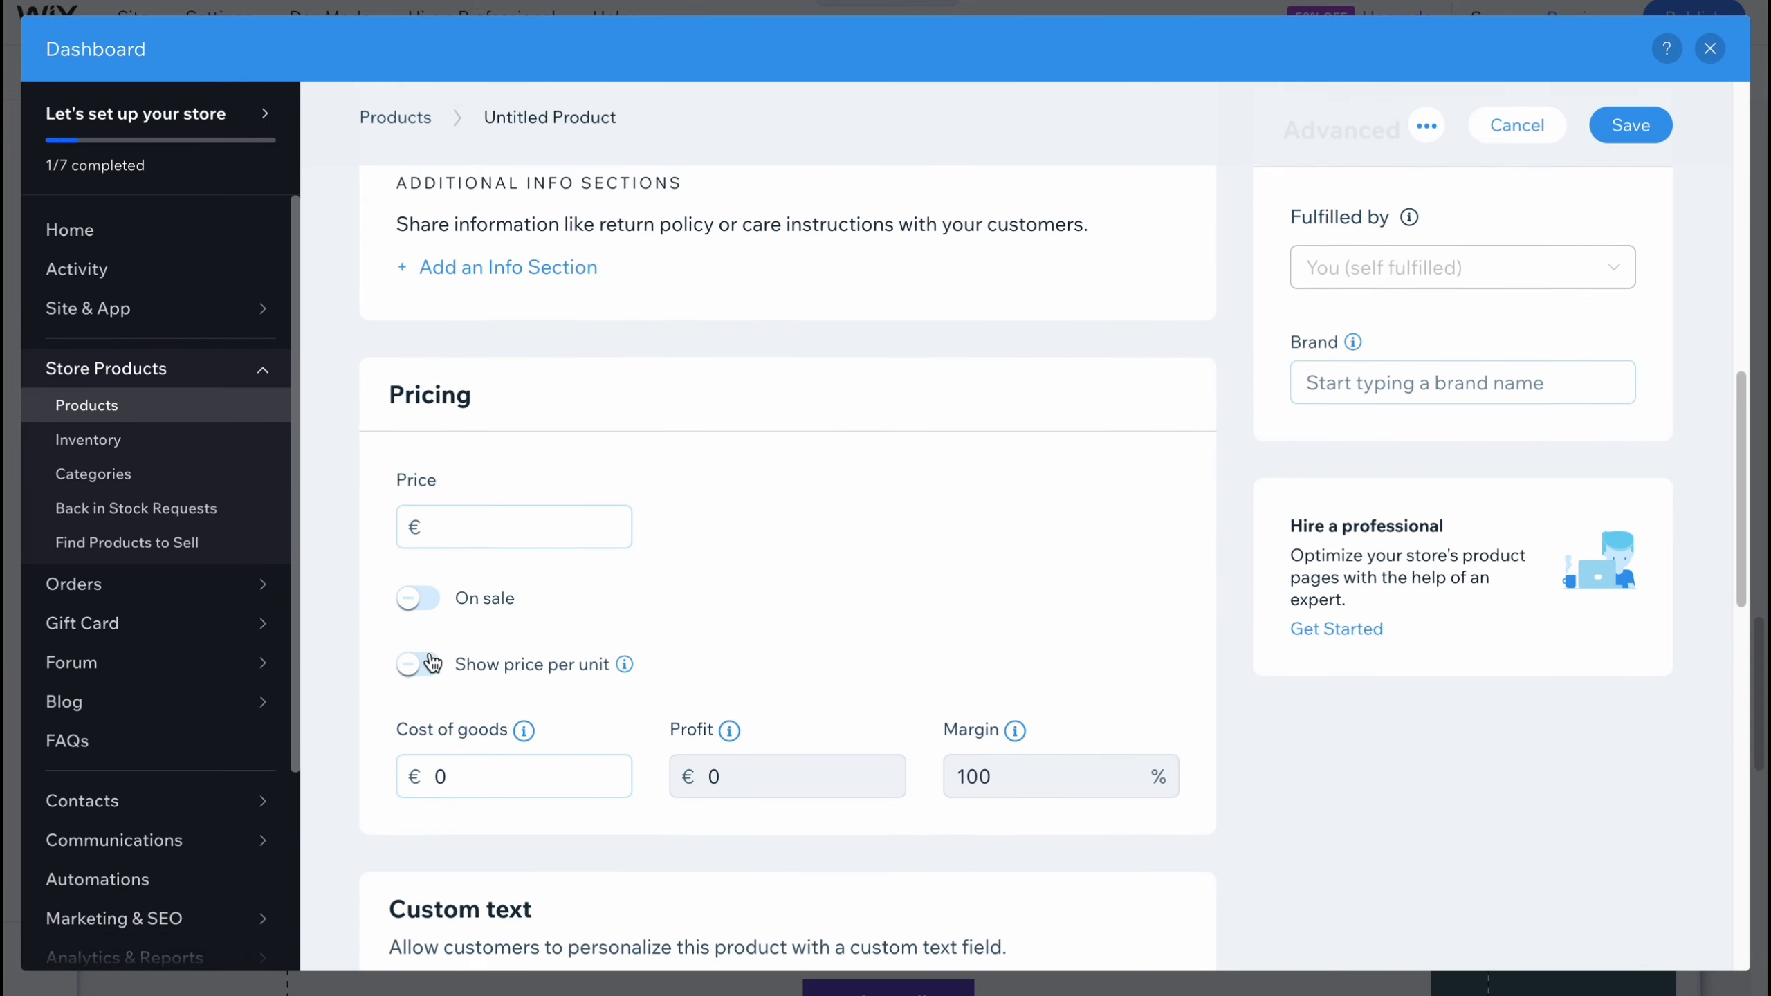
scroll(431, 663, "down", 5)
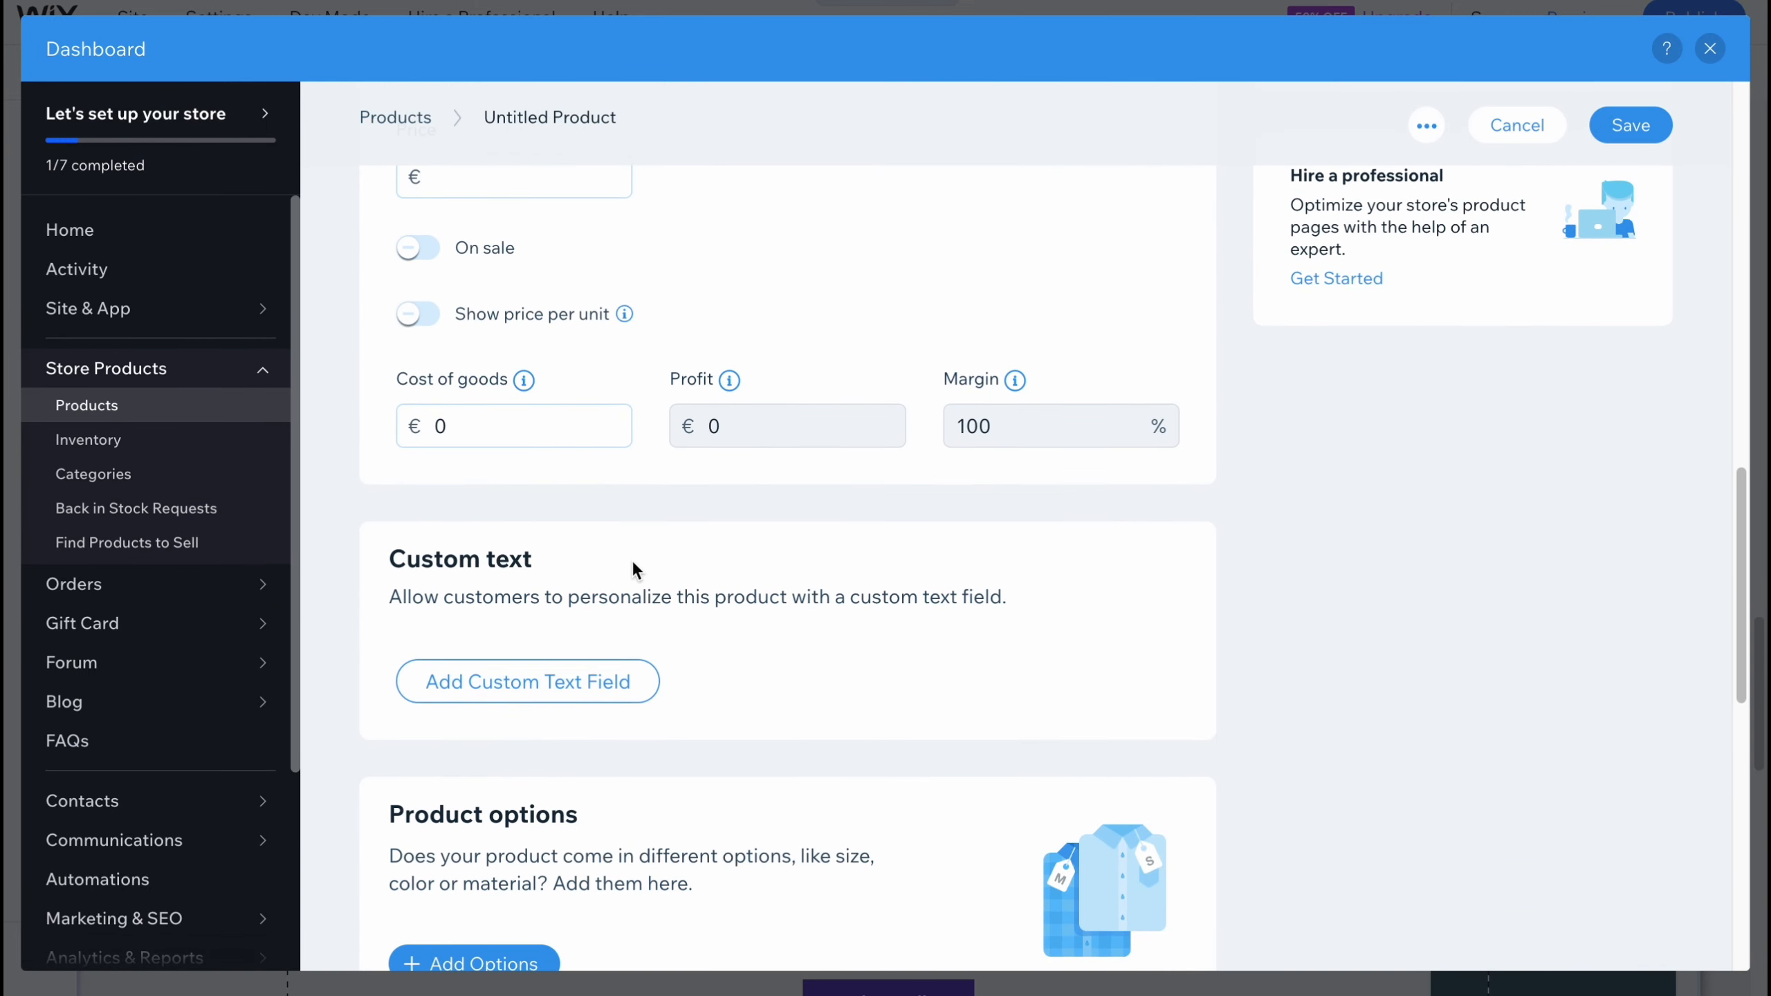
scroll(506, 661, "down", 3)
scroll(523, 690, "down", 10)
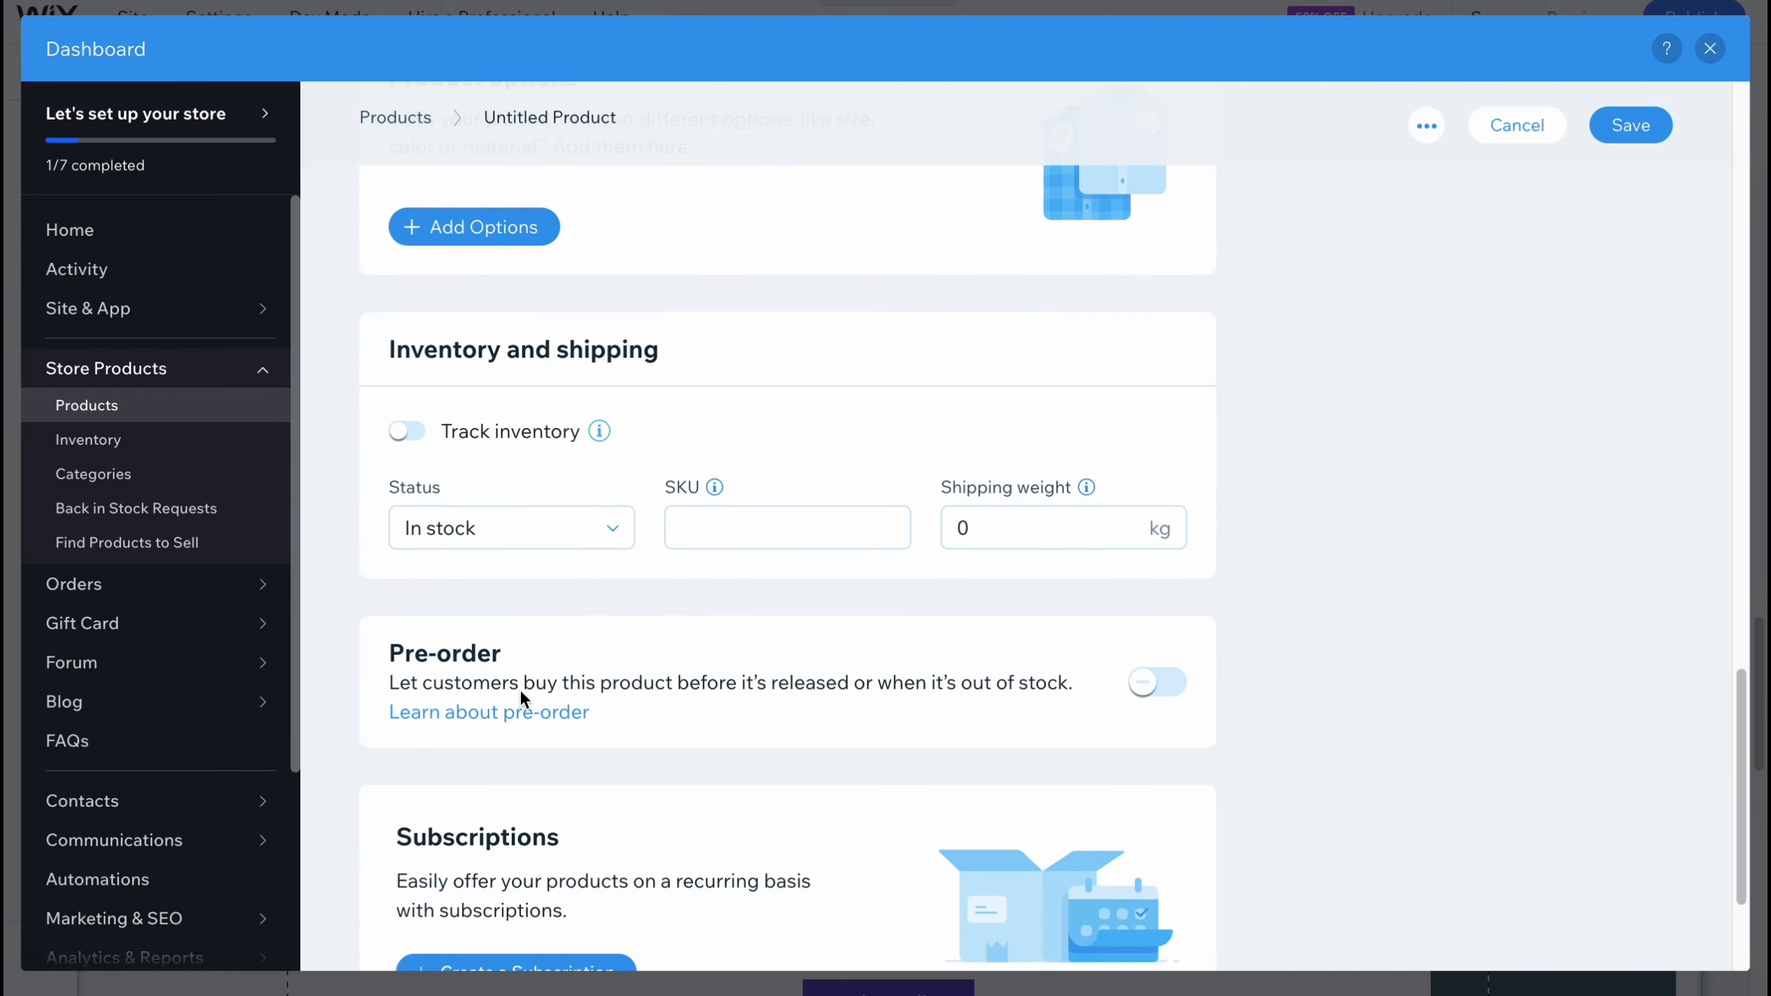
scroll(1480, 314, "up", 15)
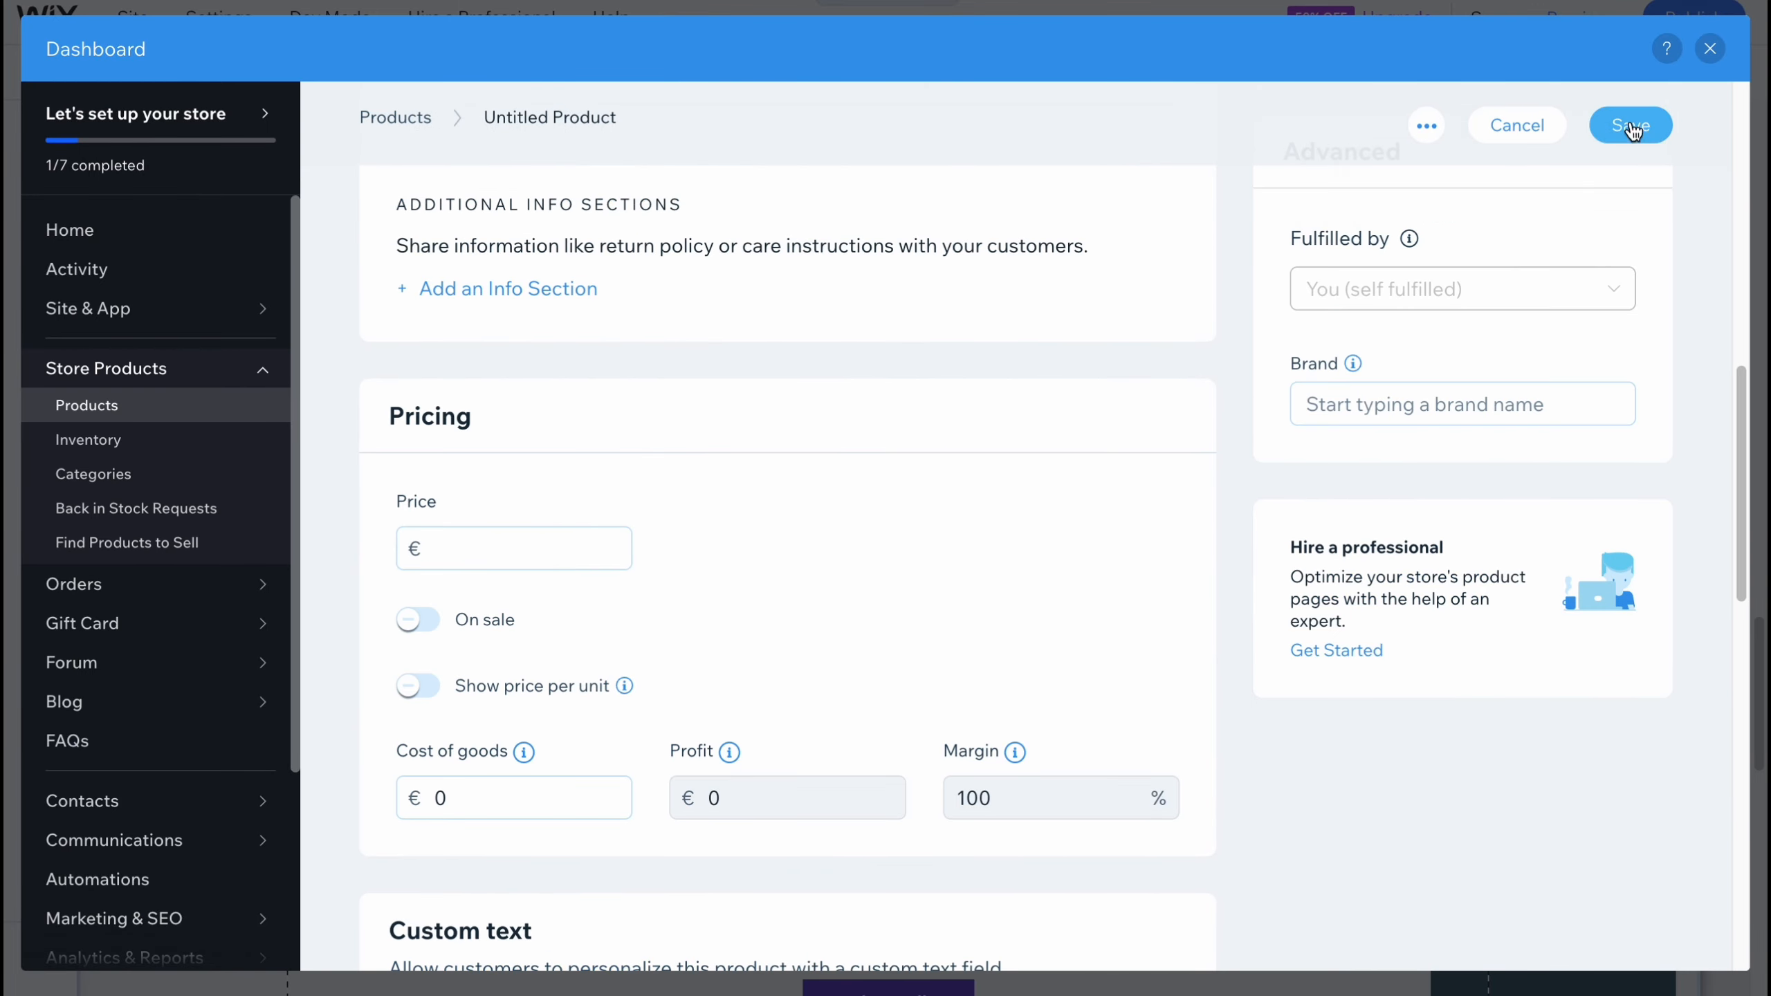
left_click(1709, 49)
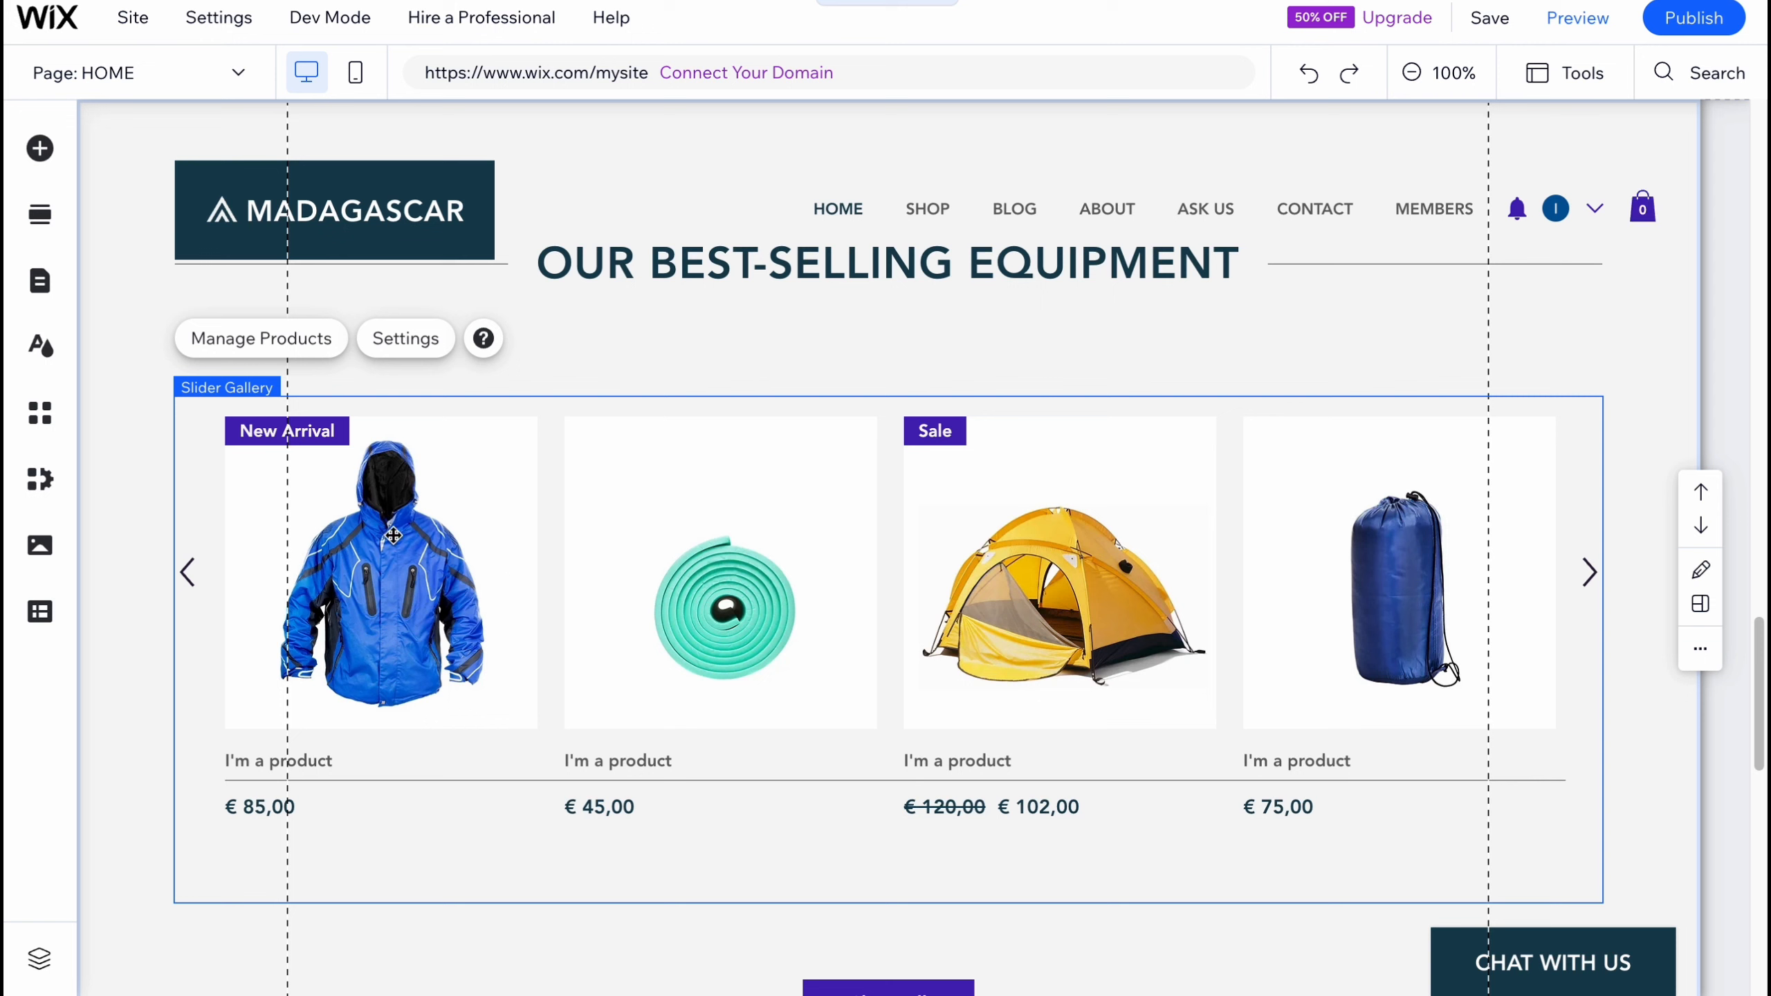
Step: Reopen product management from the best-selling slider gallery, open the yellow tent with SKU 0001 for editing and review its details
double_click(392, 534)
left_click(639, 275)
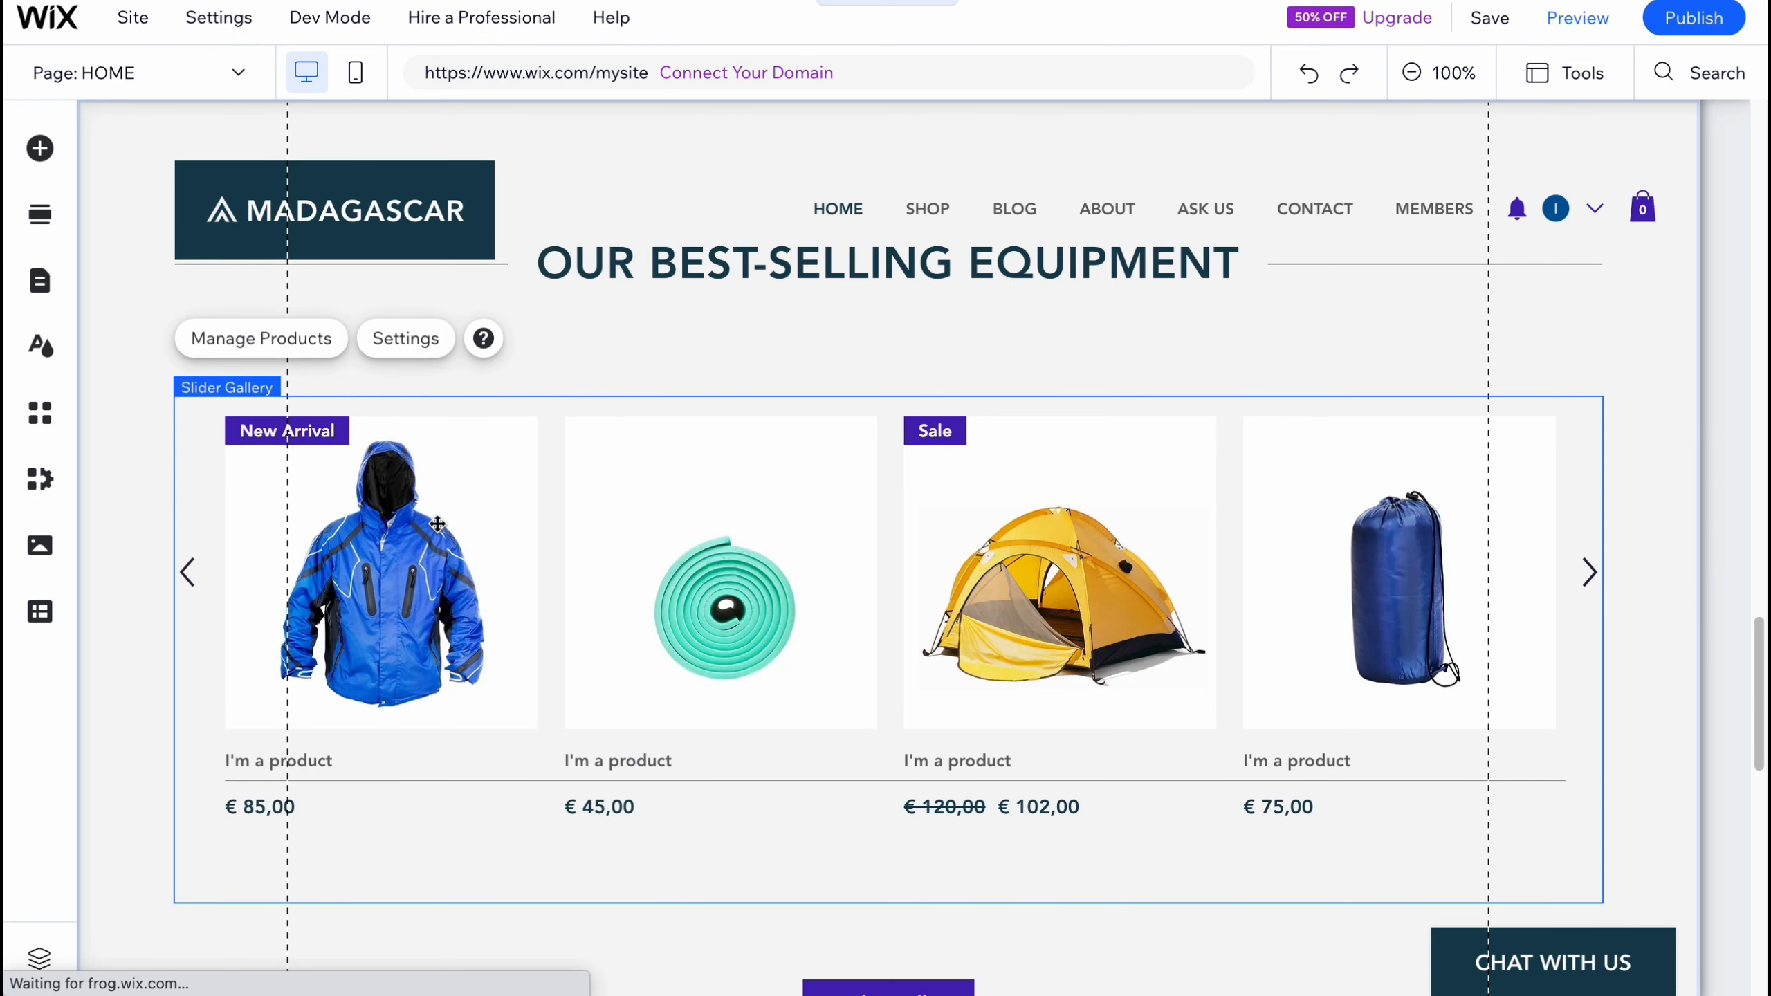
left_click(294, 336)
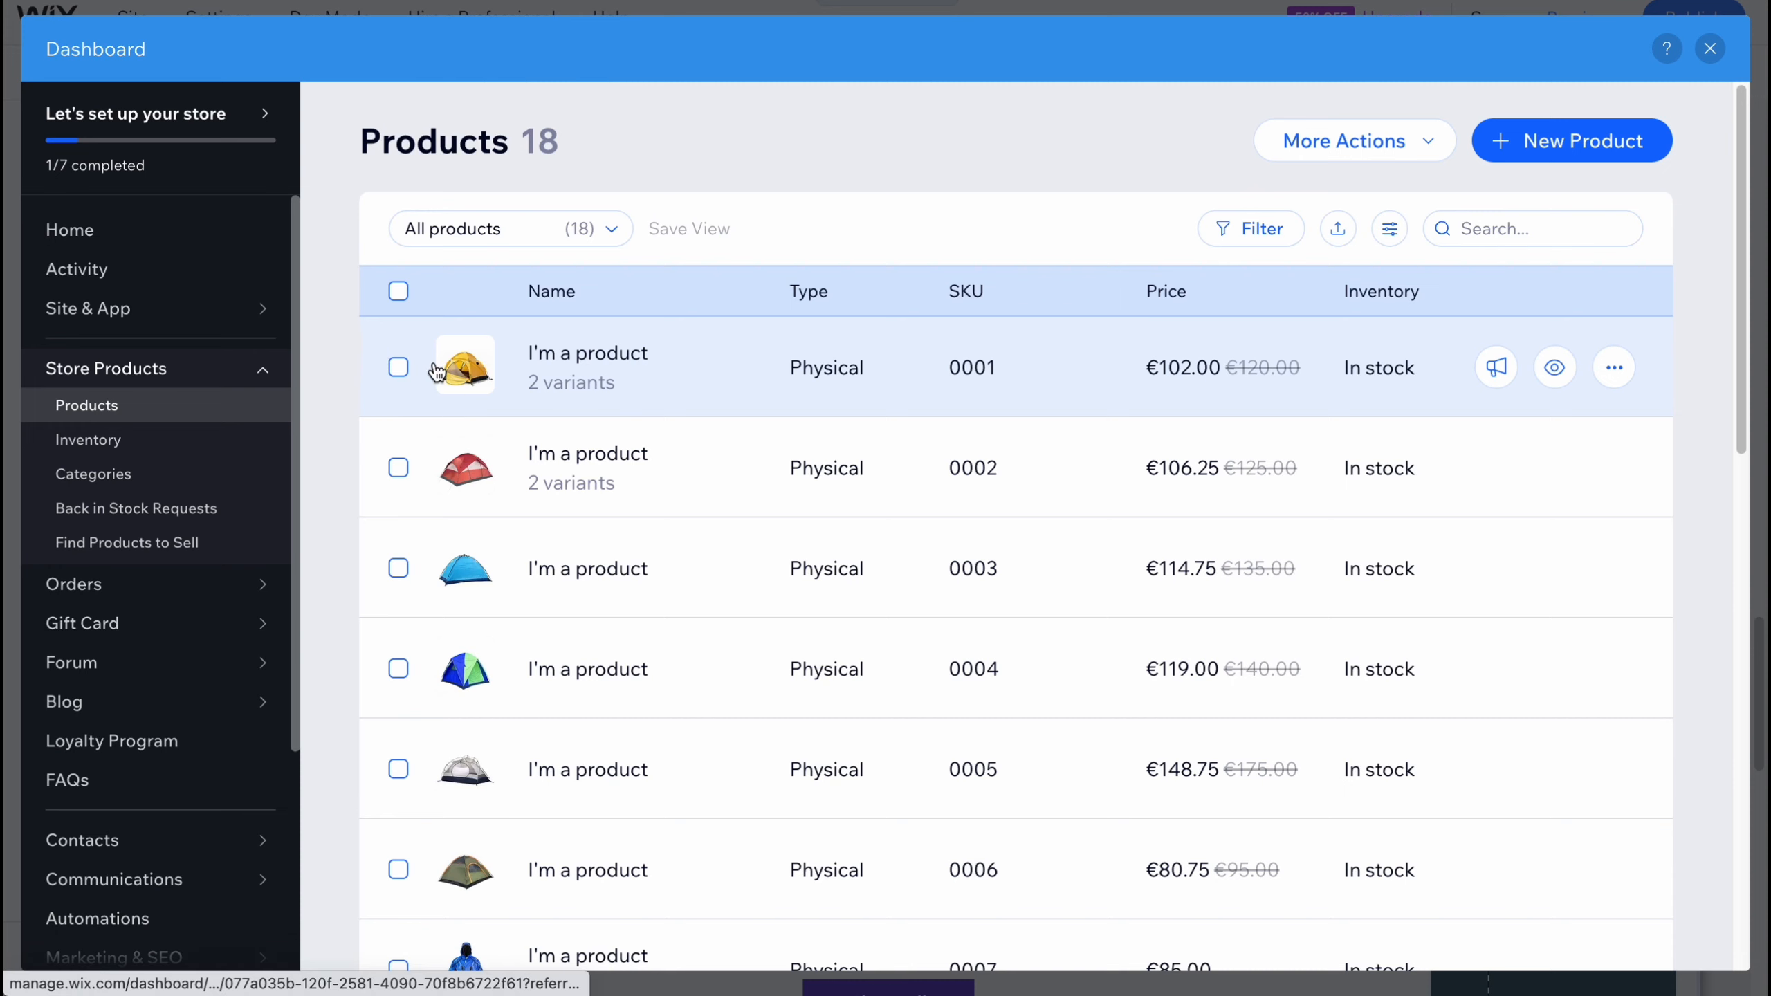
left_click(1614, 366)
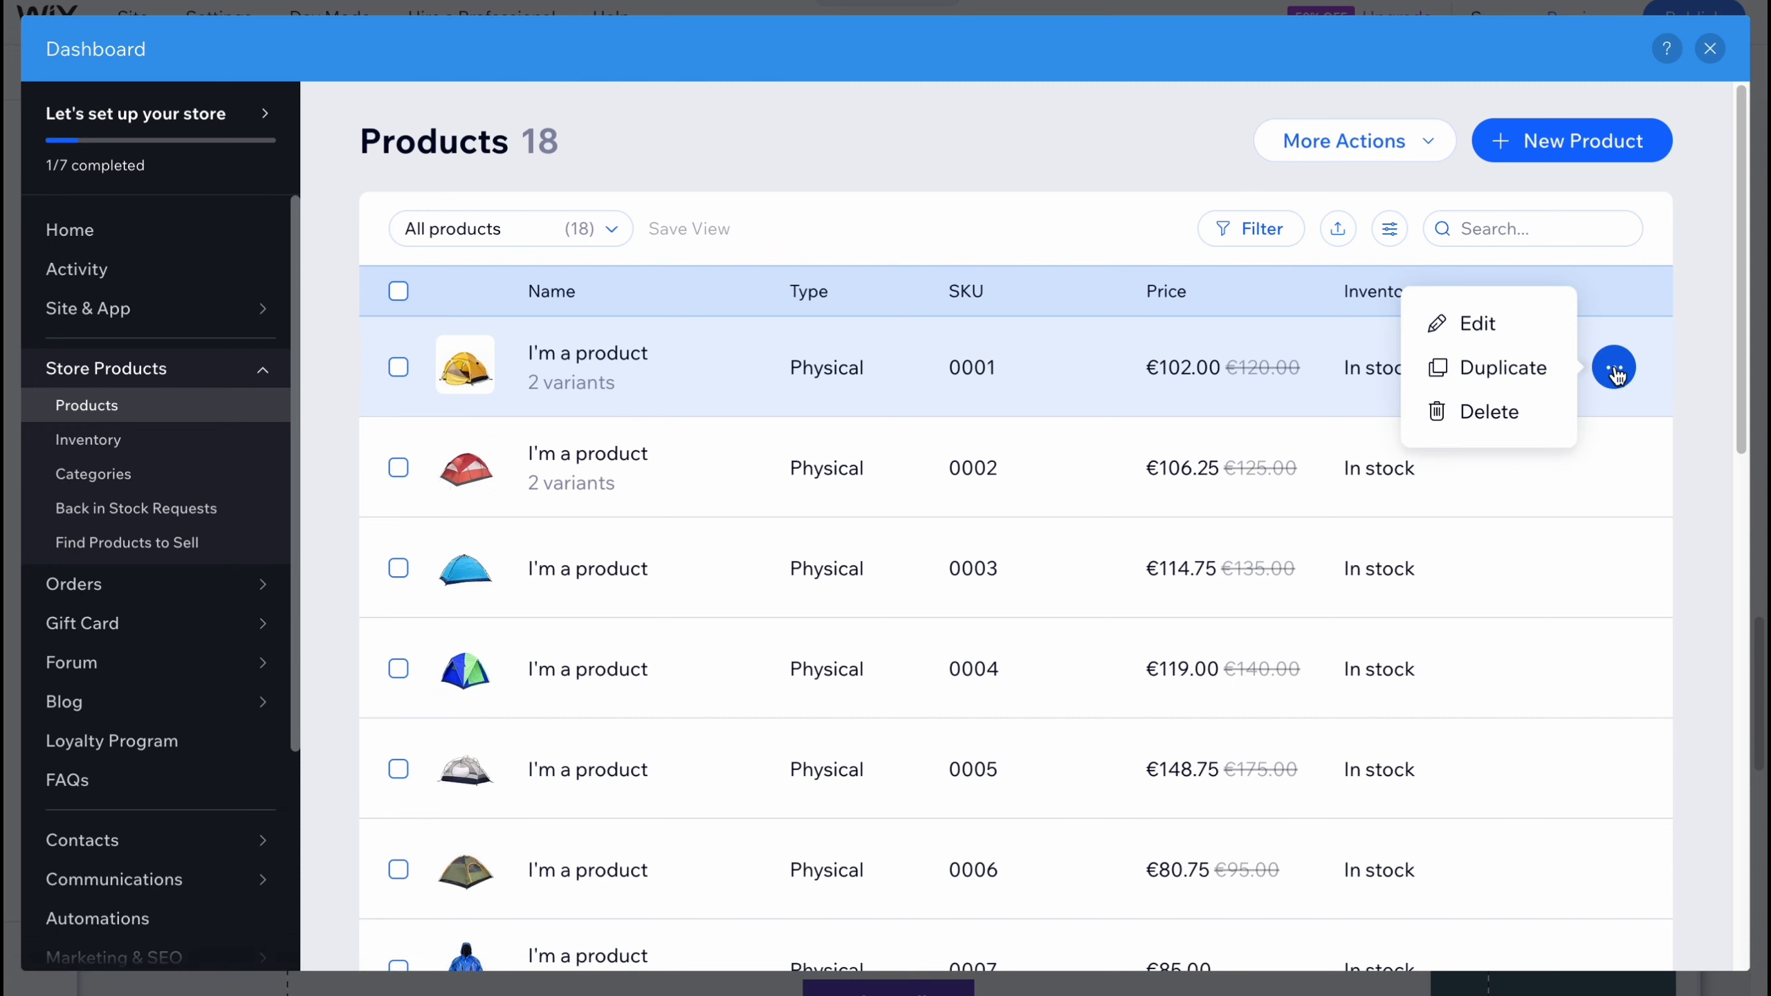
left_click(1493, 339)
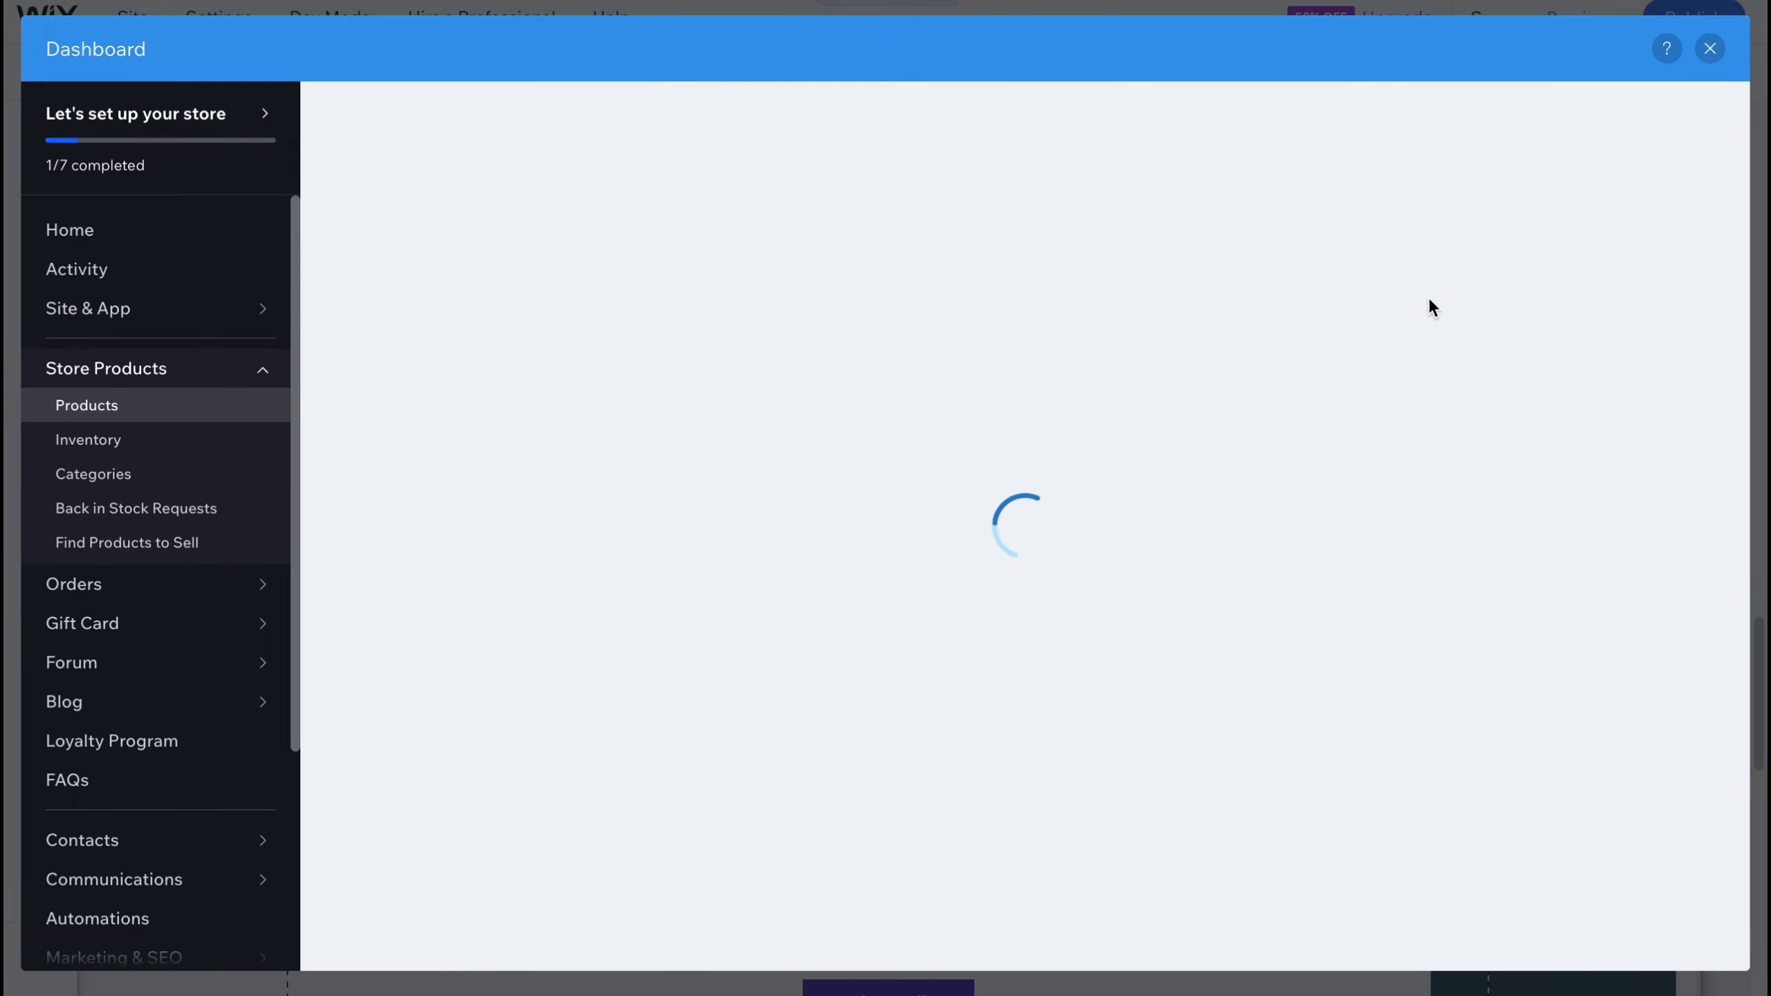
scroll(693, 524, "down", 12)
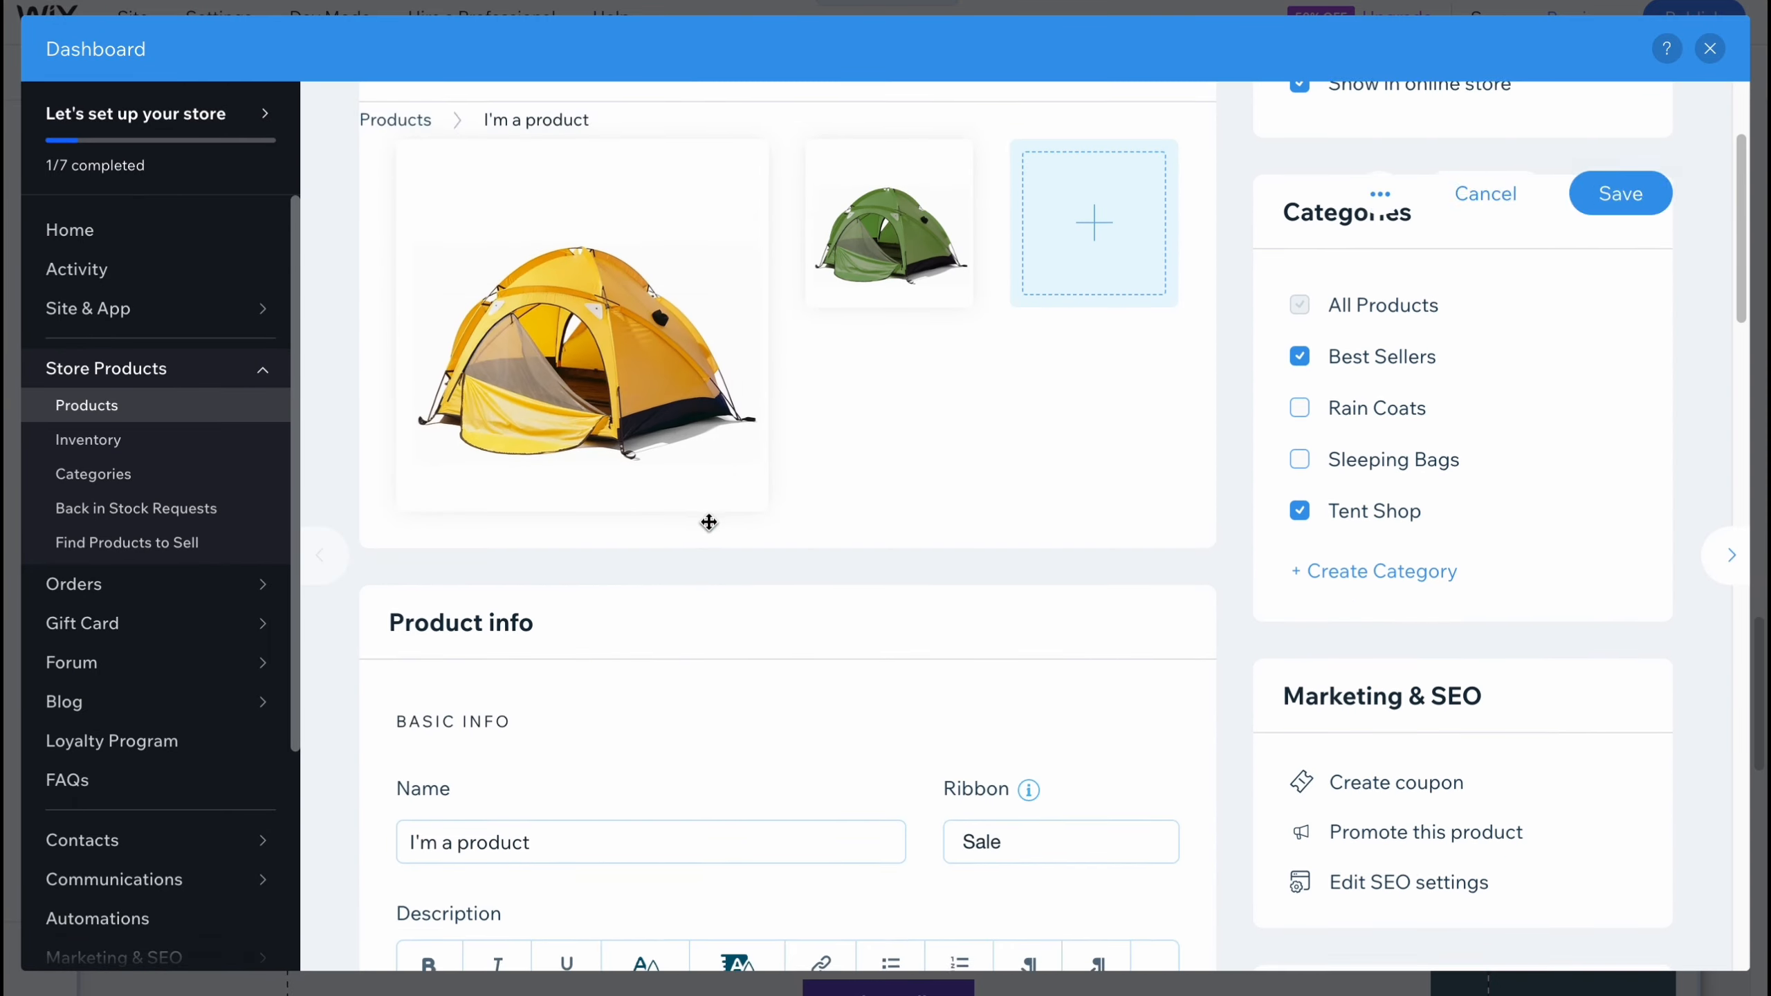
scroll(747, 753, "down", 8)
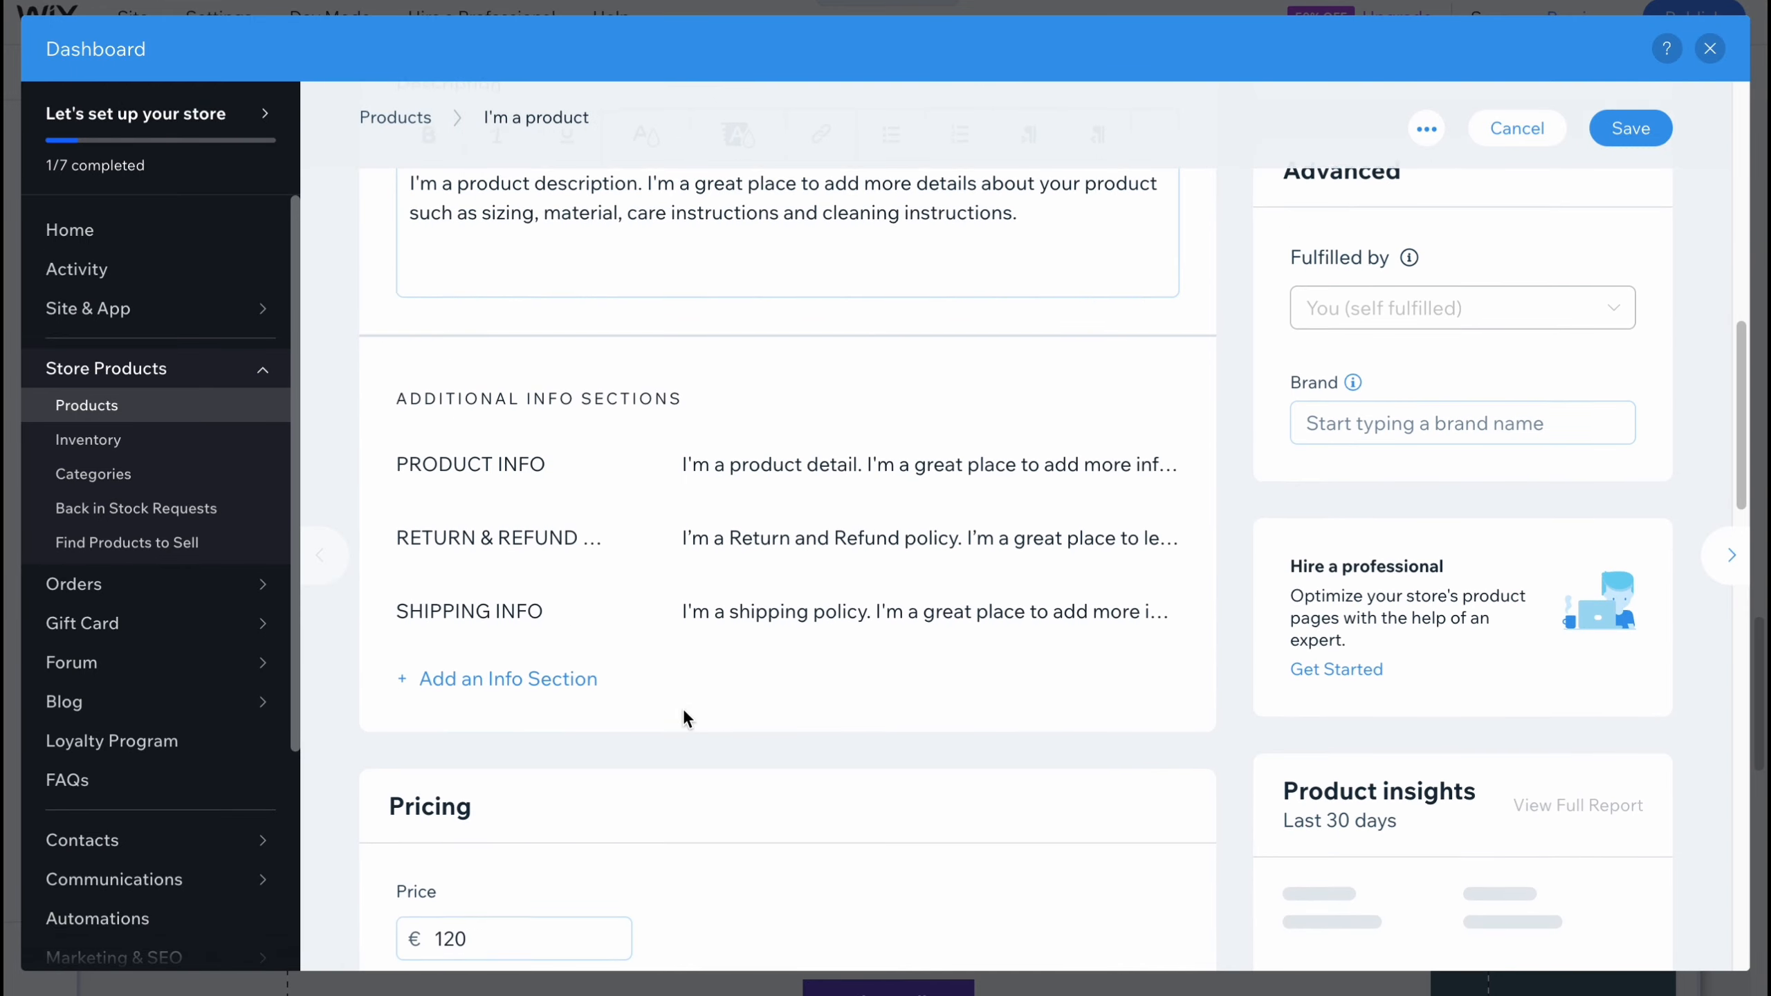
Step: View the store's inventory, categories and orders pages, and close the dashboard
left_click(132, 451)
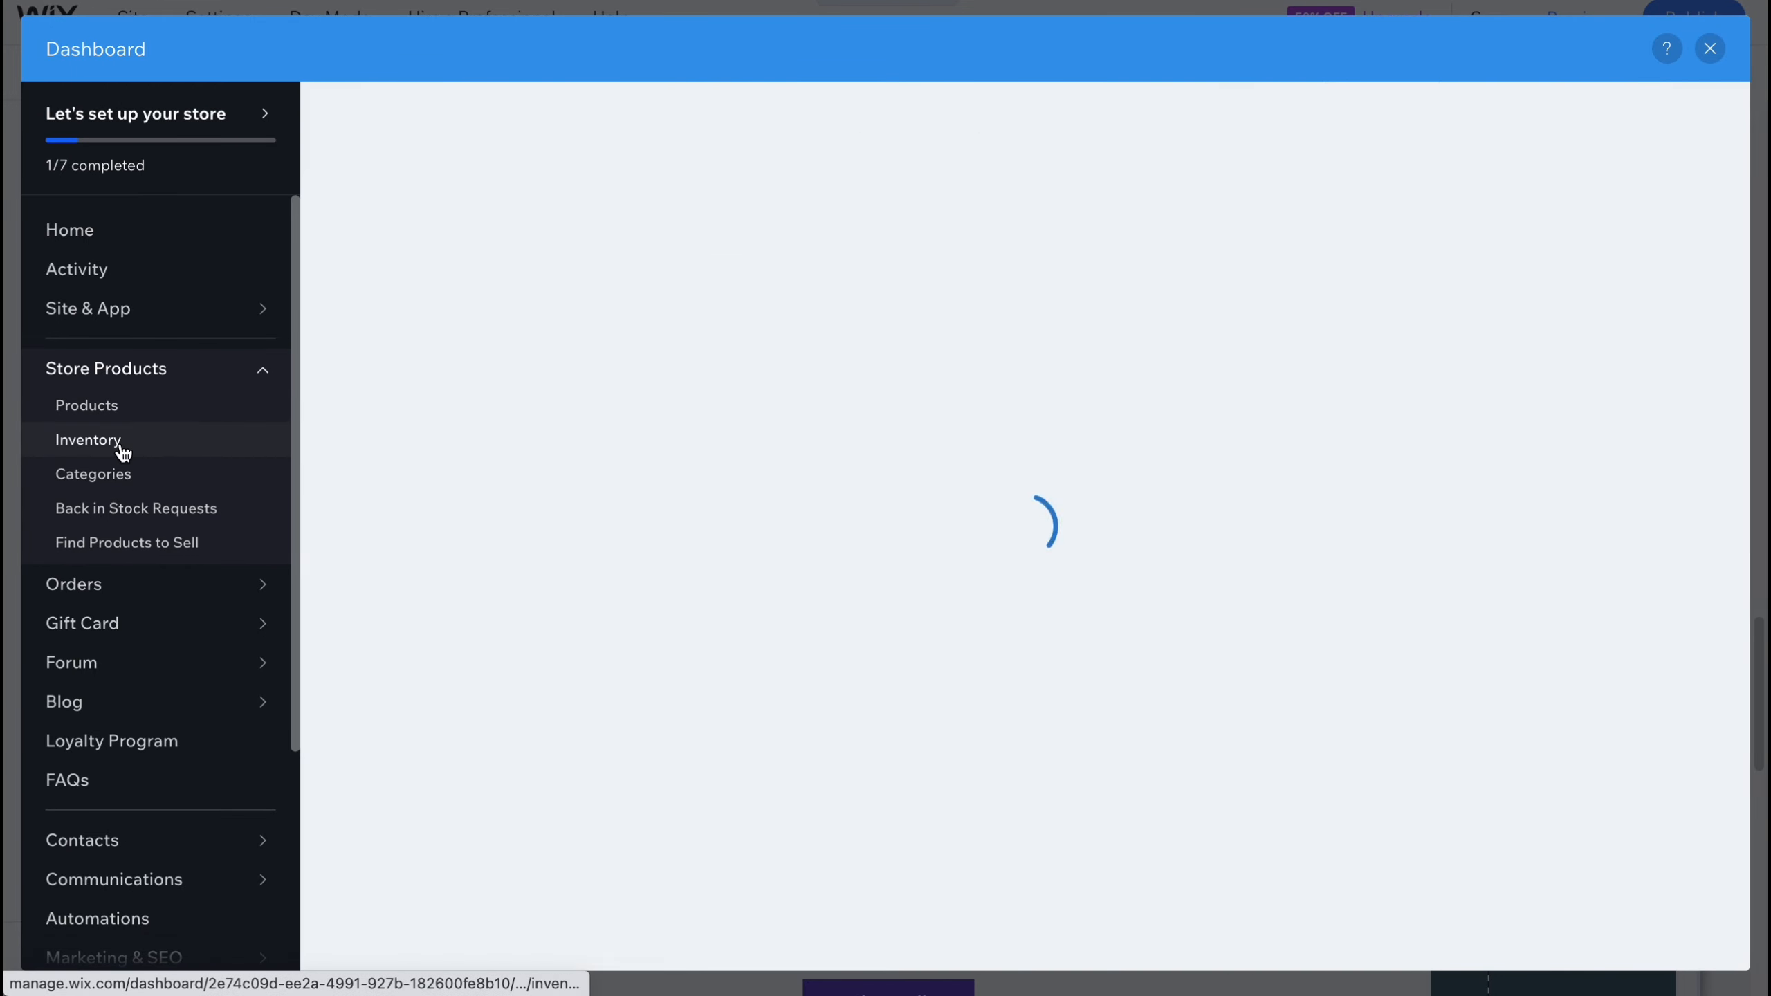
left_click(119, 480)
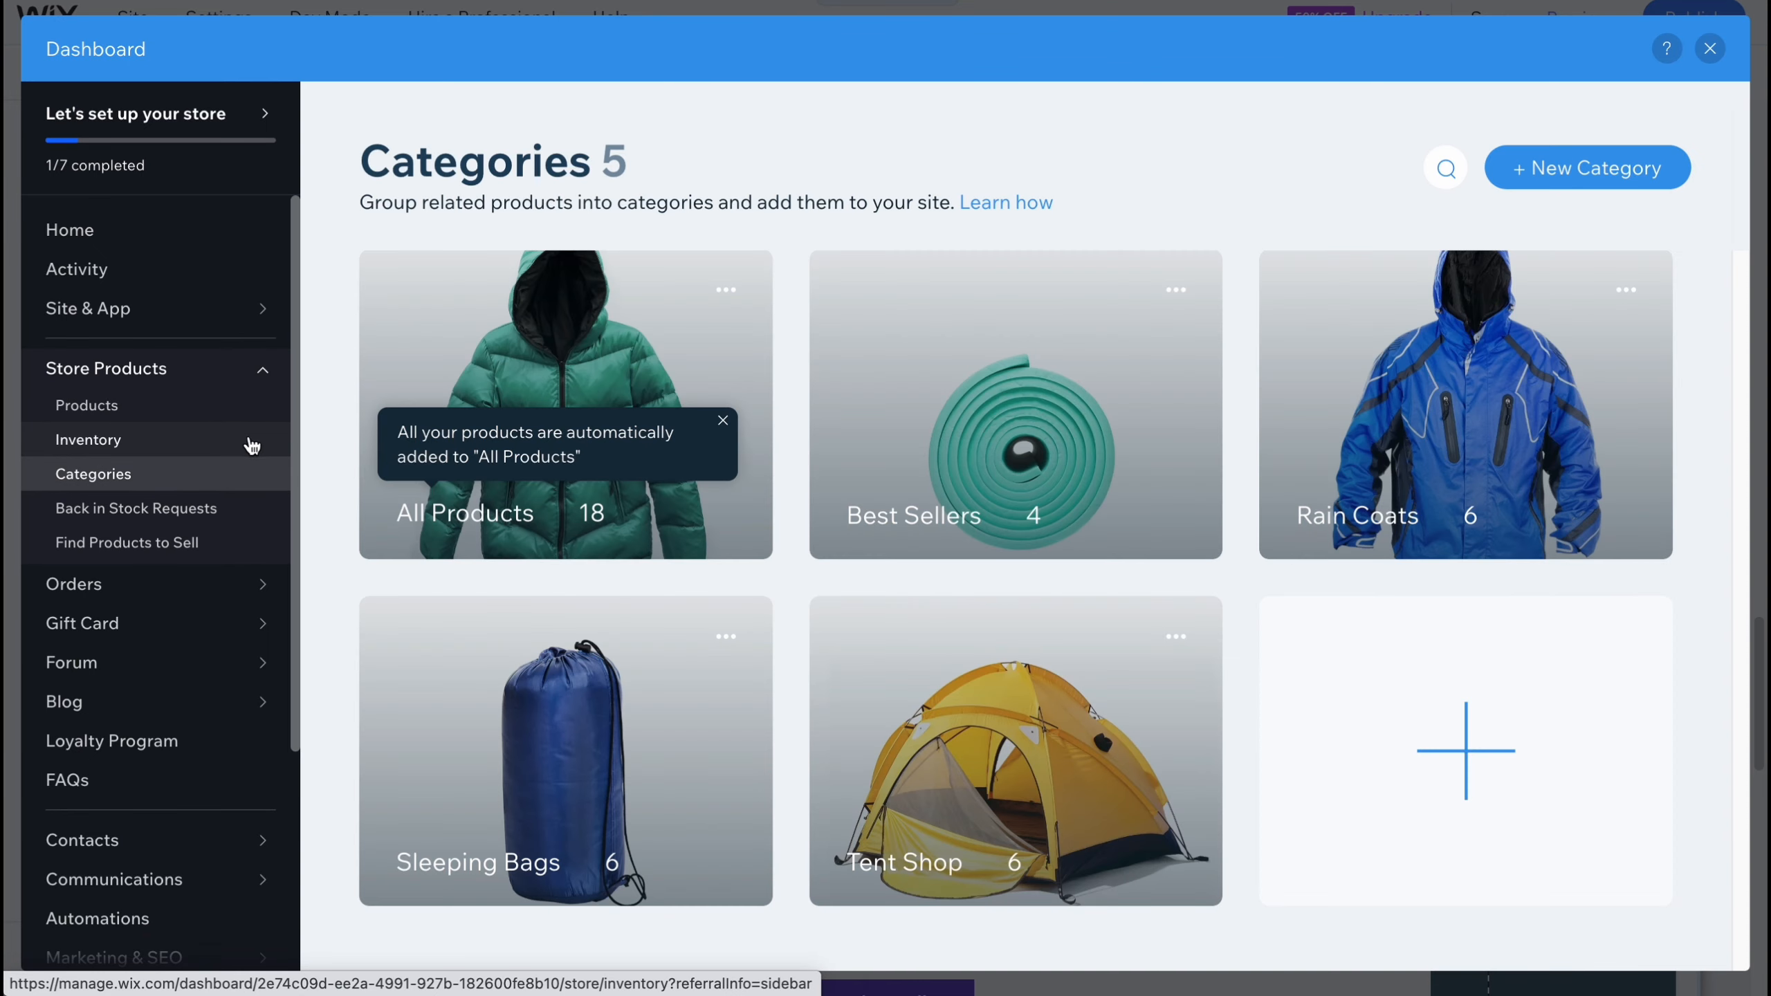
mouse_move(116, 597)
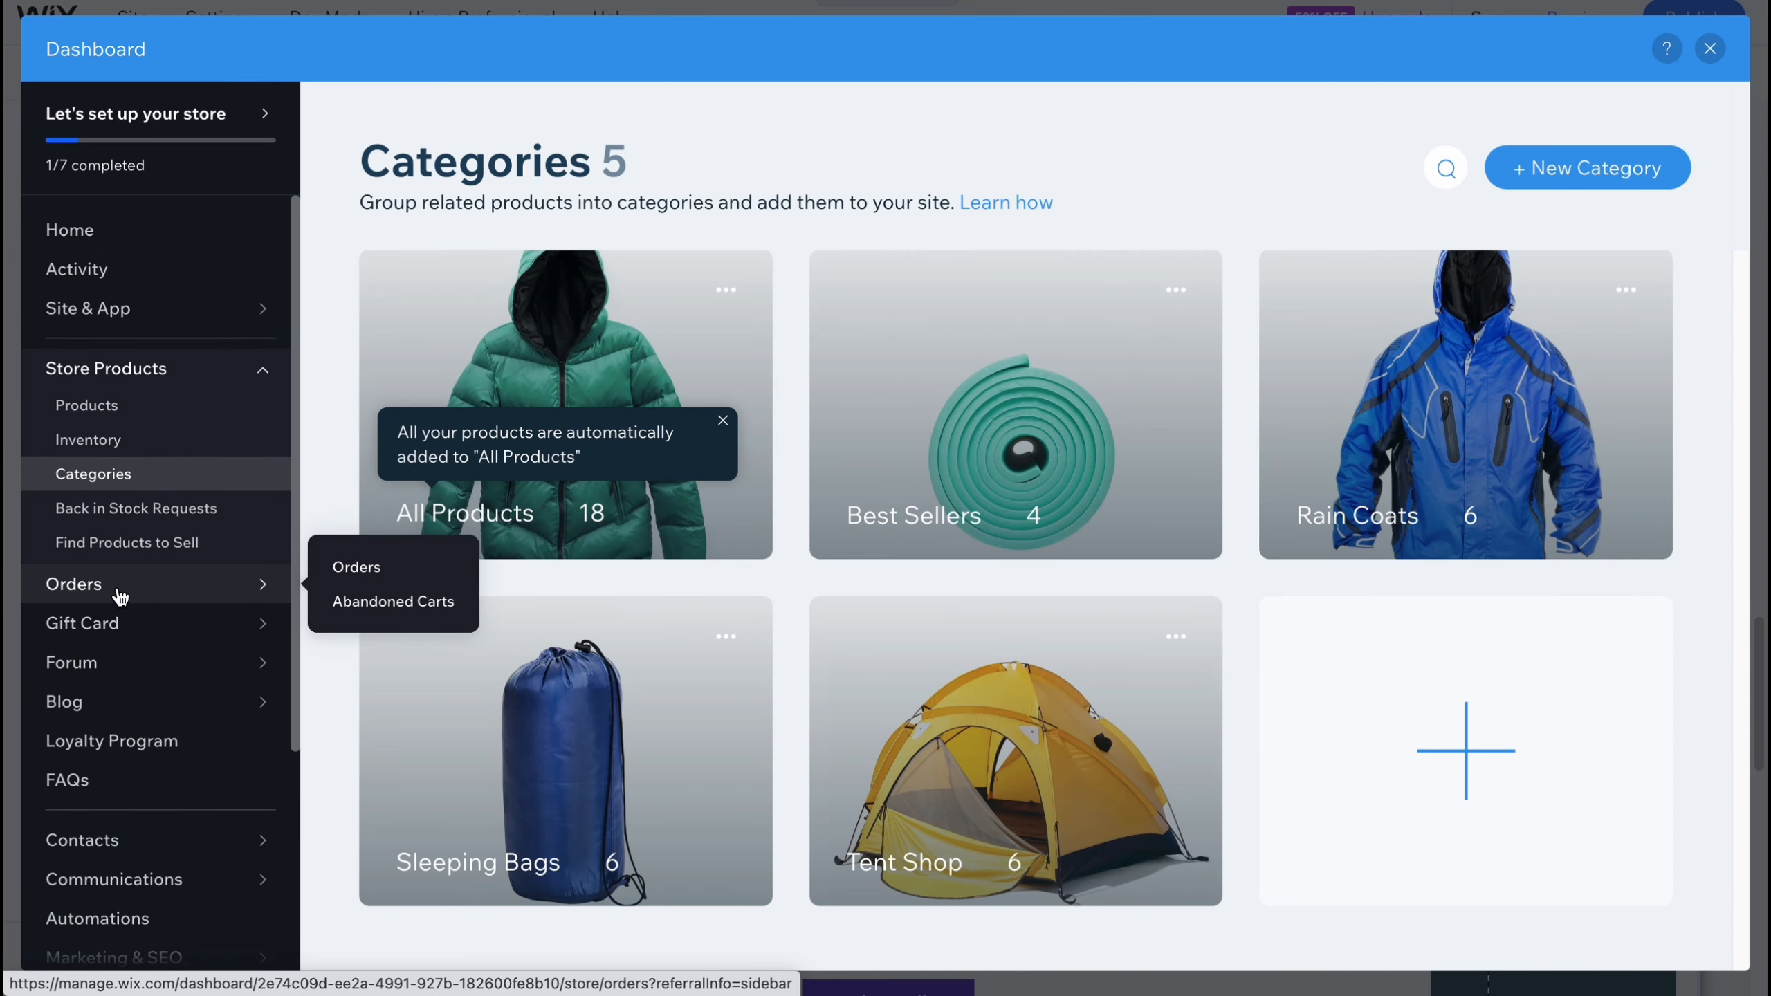
left_click(127, 591)
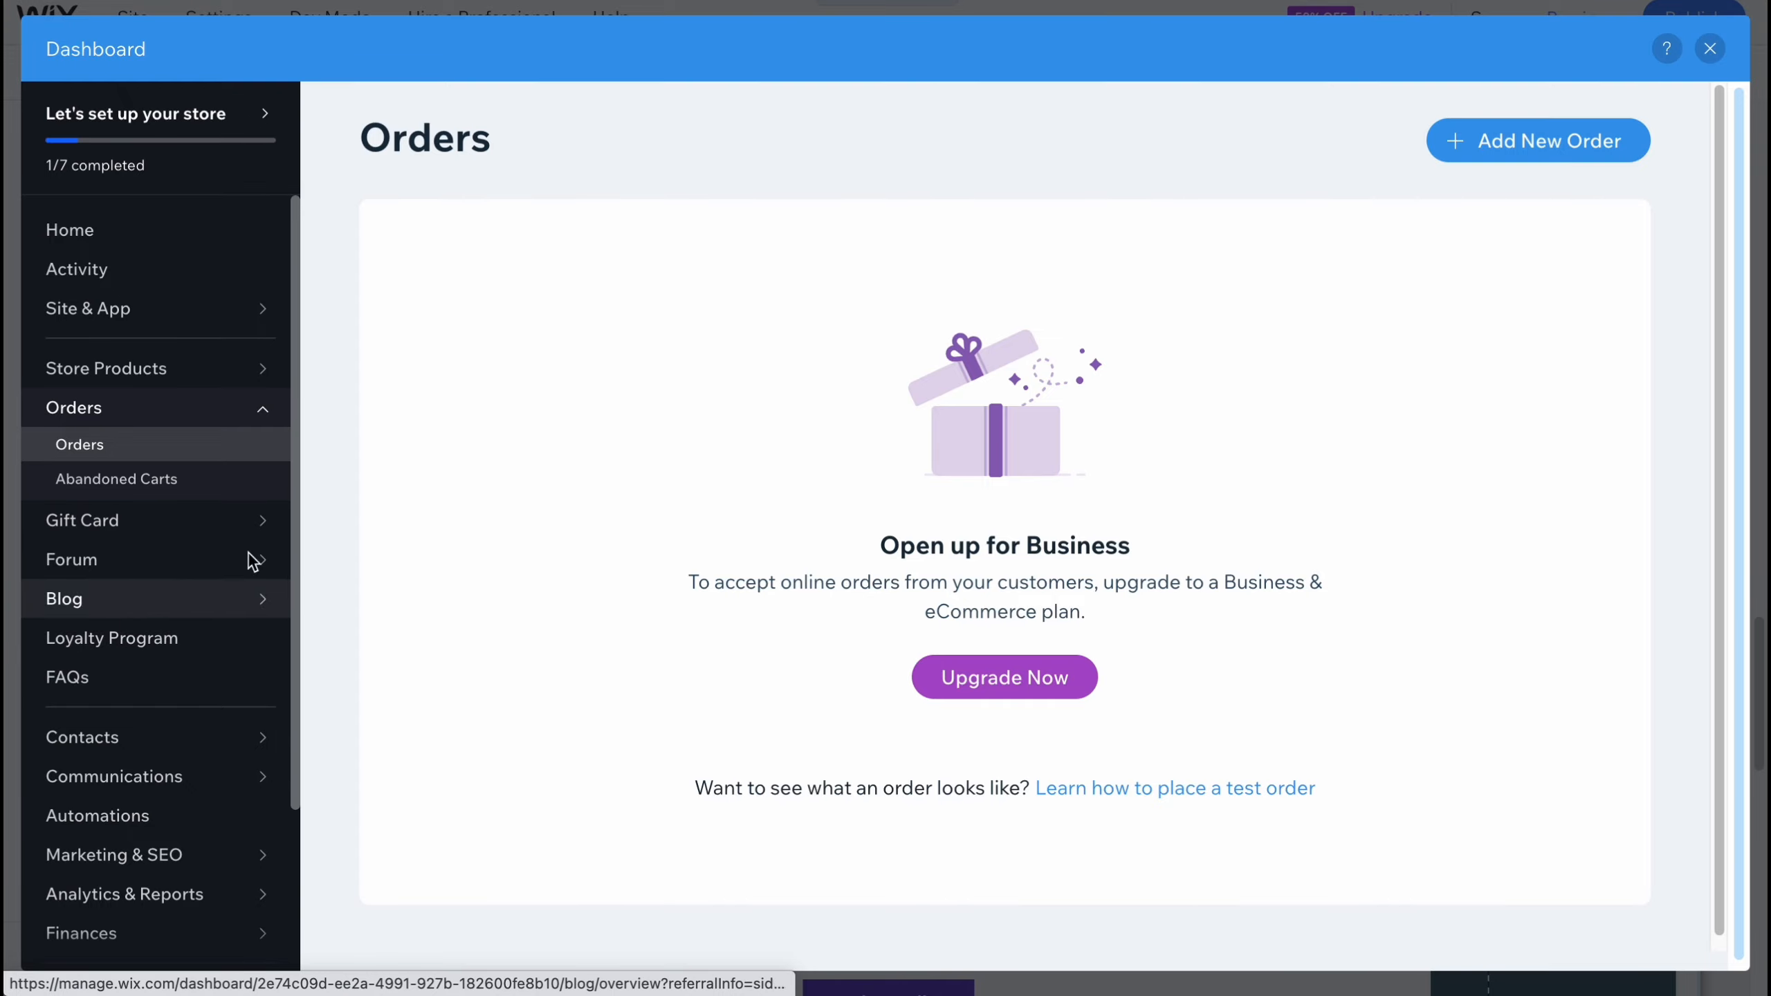
left_click(1708, 49)
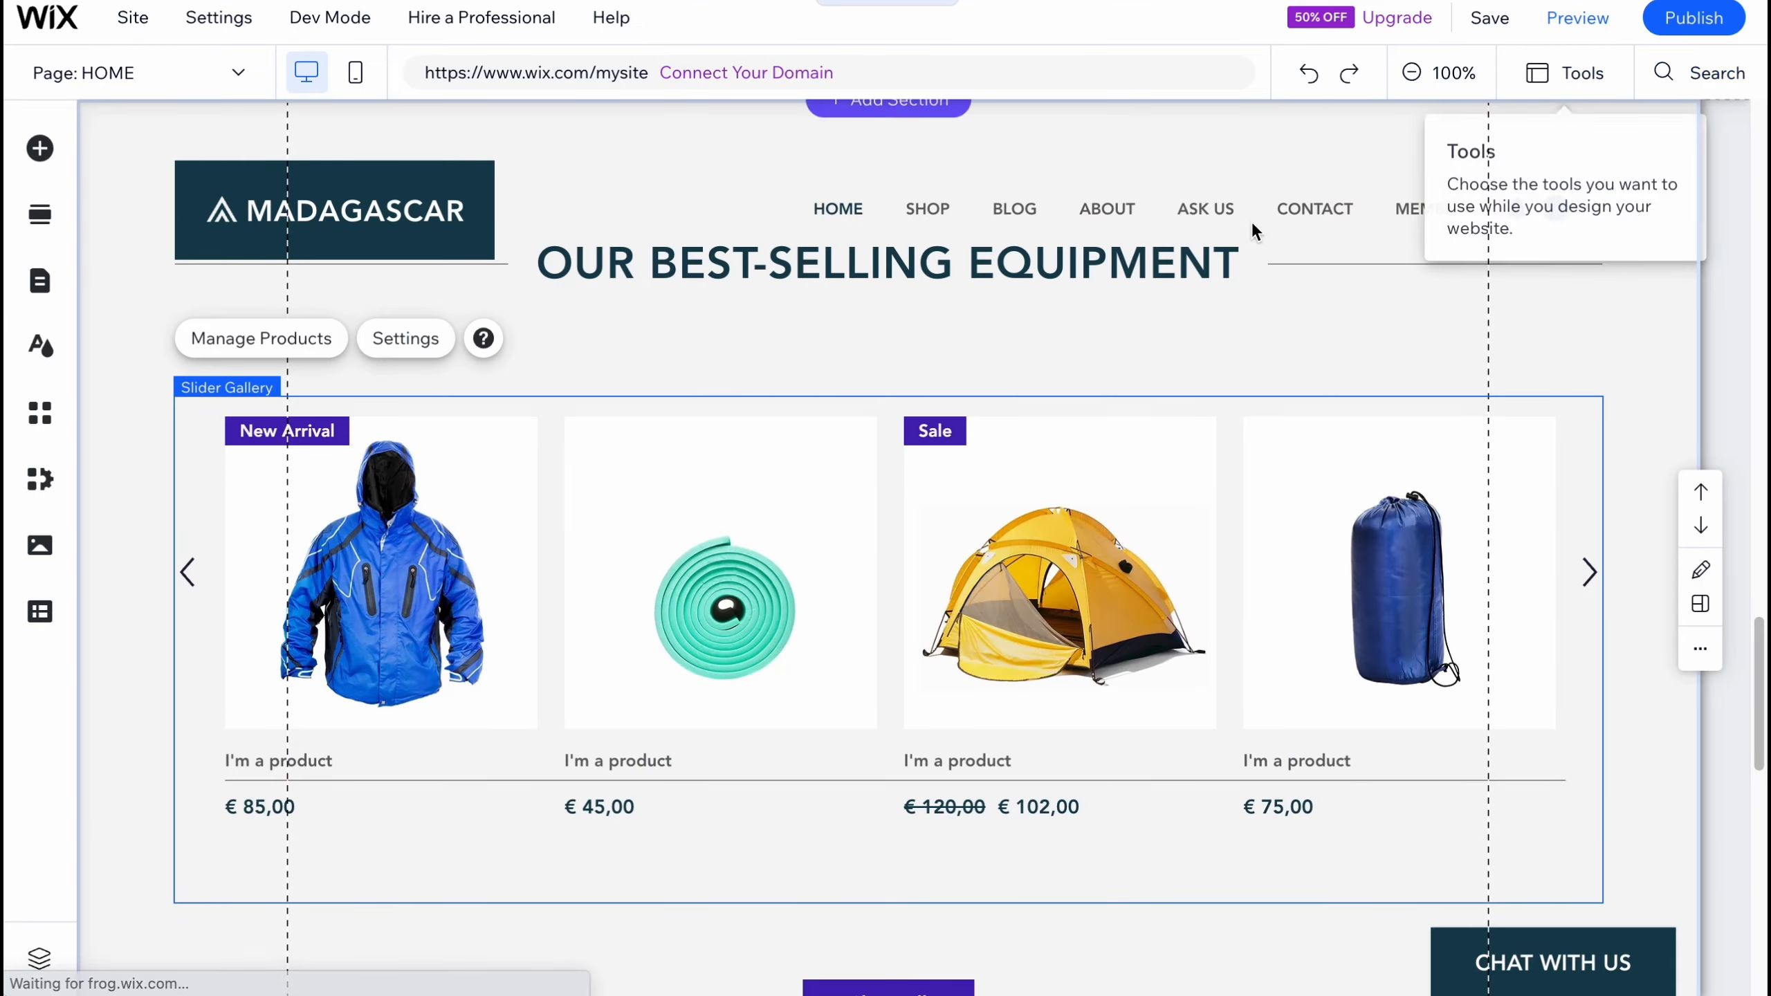
Step: Italicize the "Become One With Nature" heading in the home page's first section
scroll(1016, 363, "up", 10)
scroll(983, 516, "up", 5)
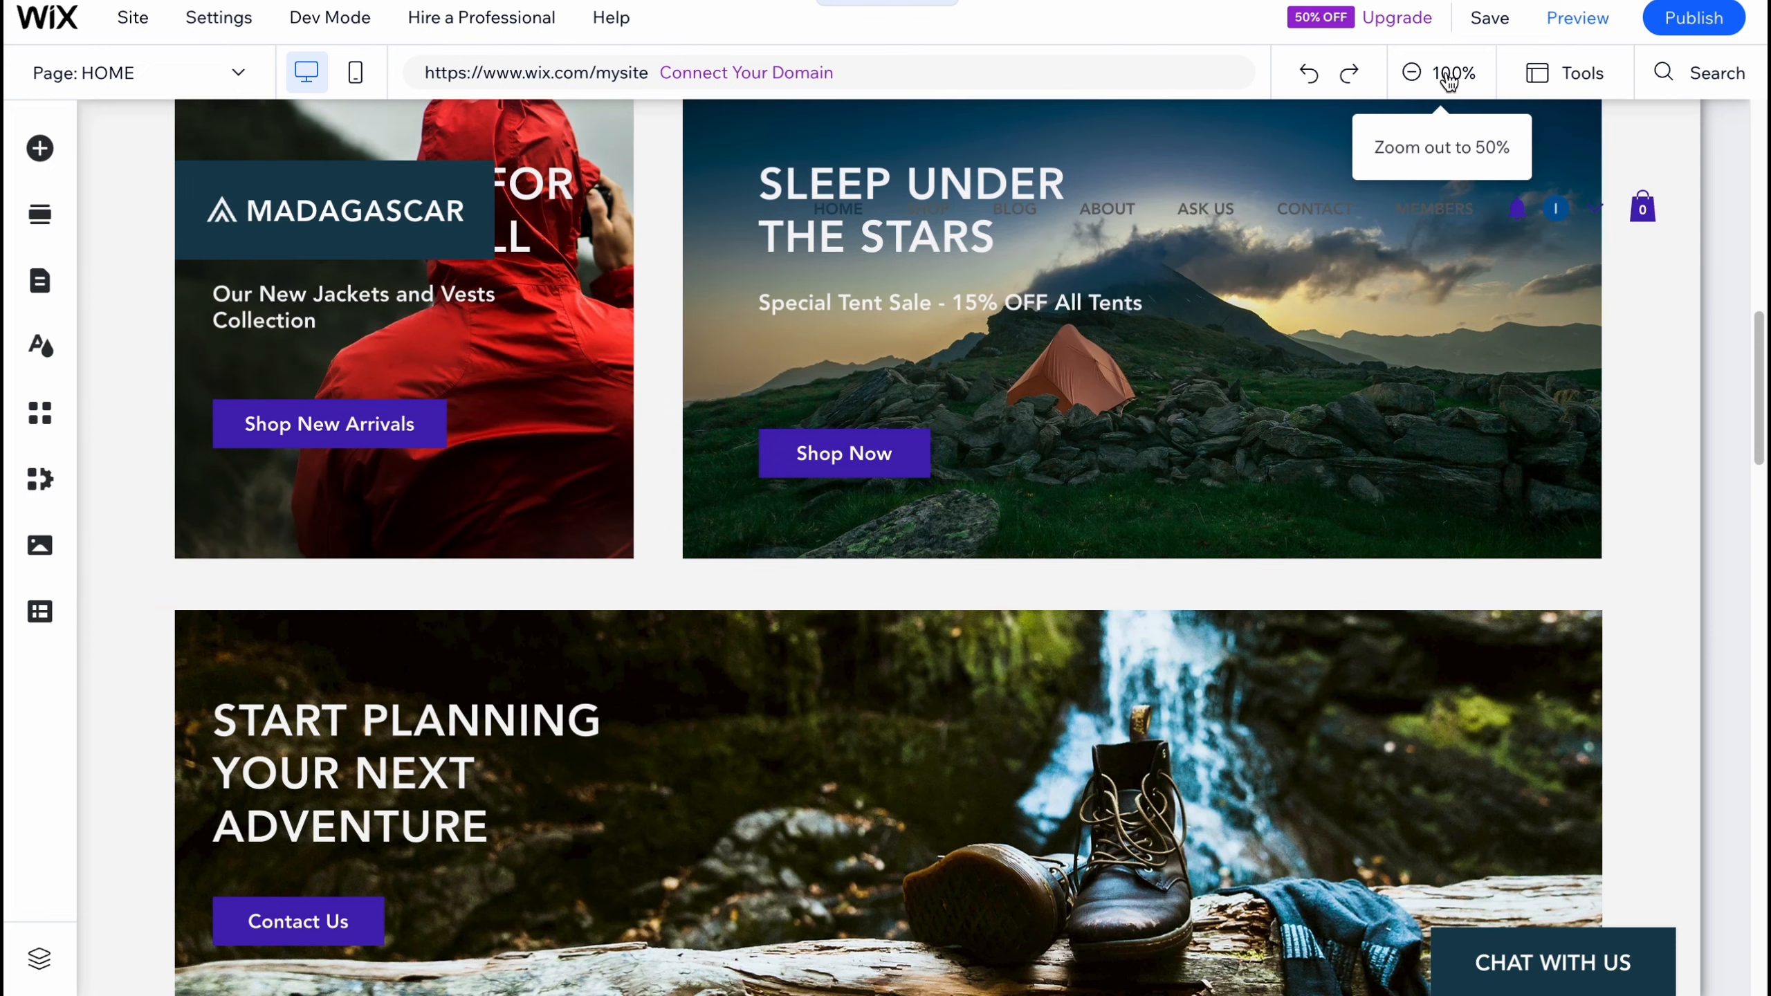
left_click(1415, 74)
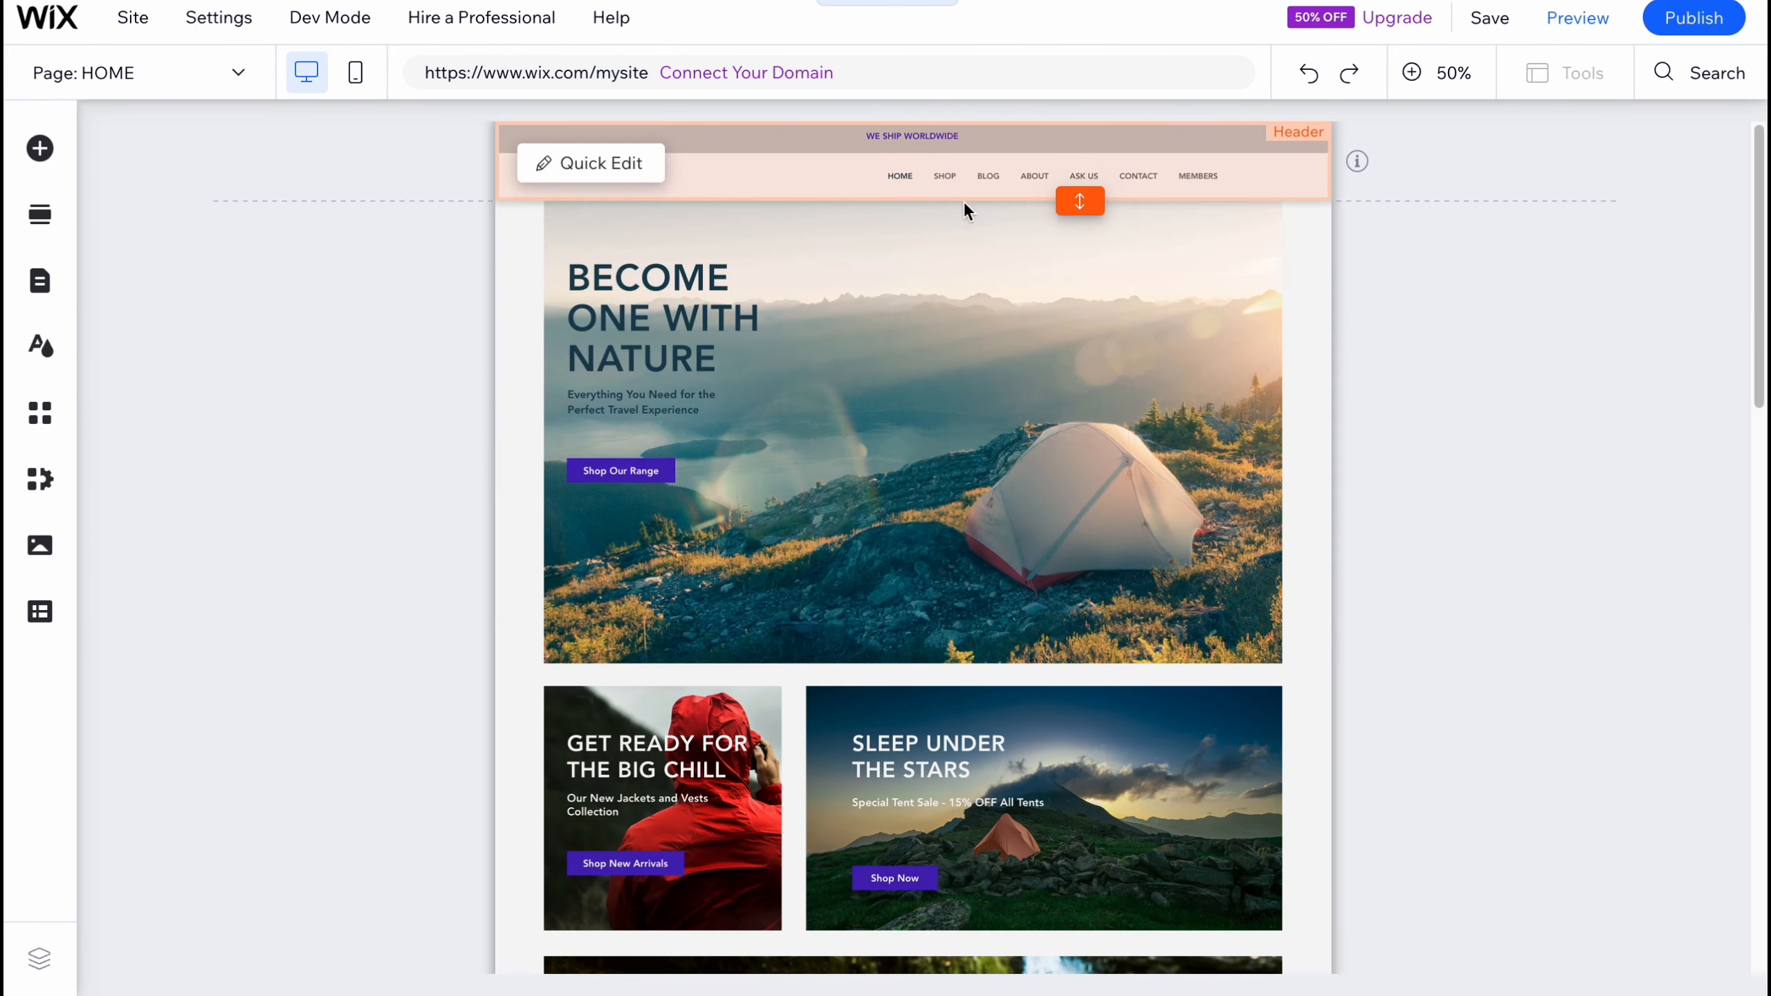
left_click(703, 332)
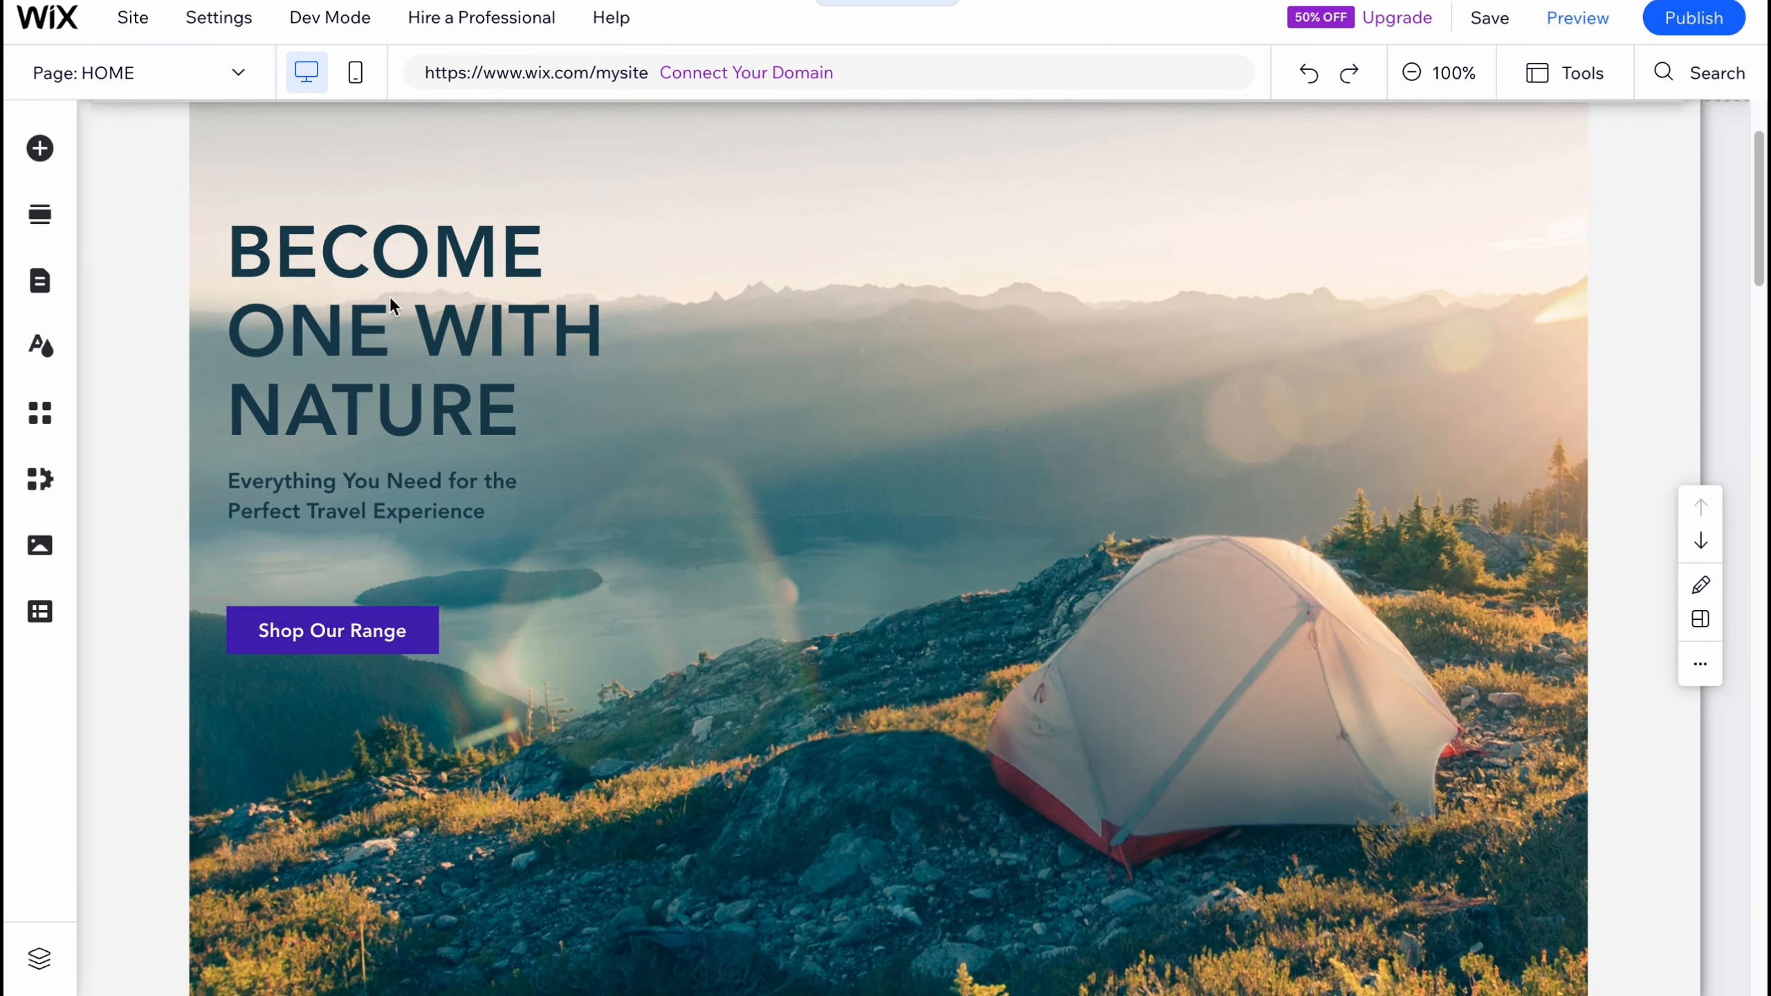
left_click(362, 331)
double_click(362, 332)
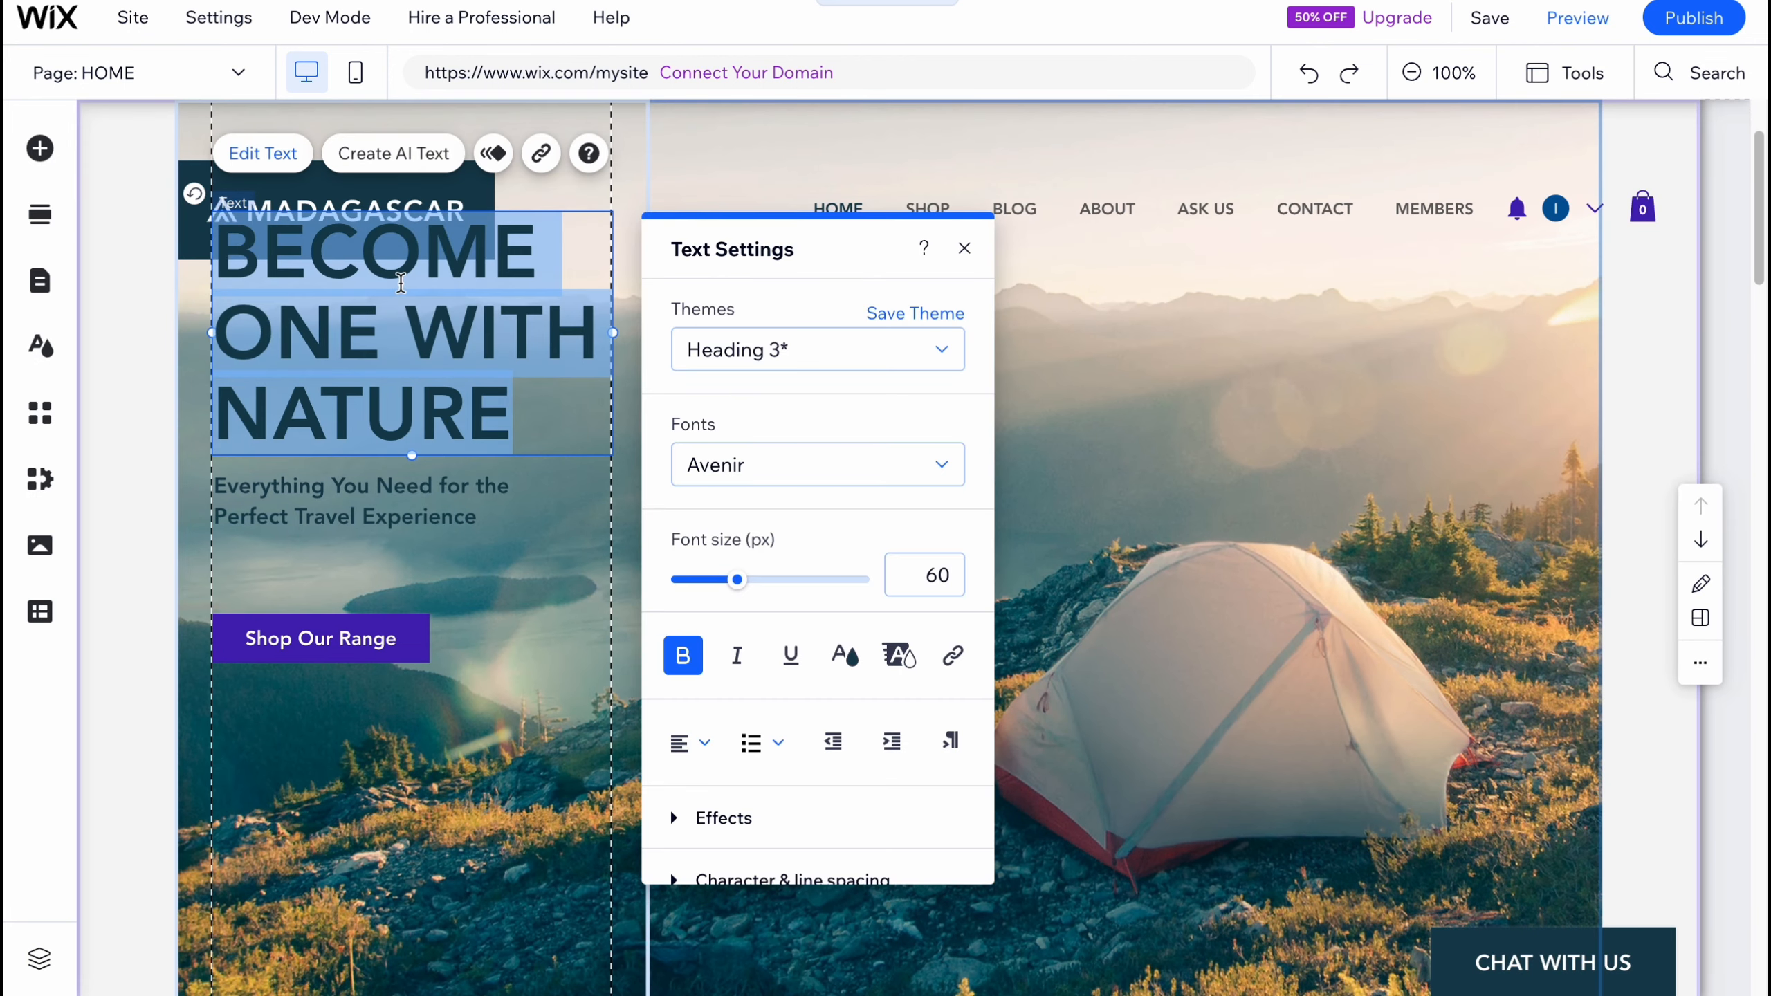
left_click(263, 155)
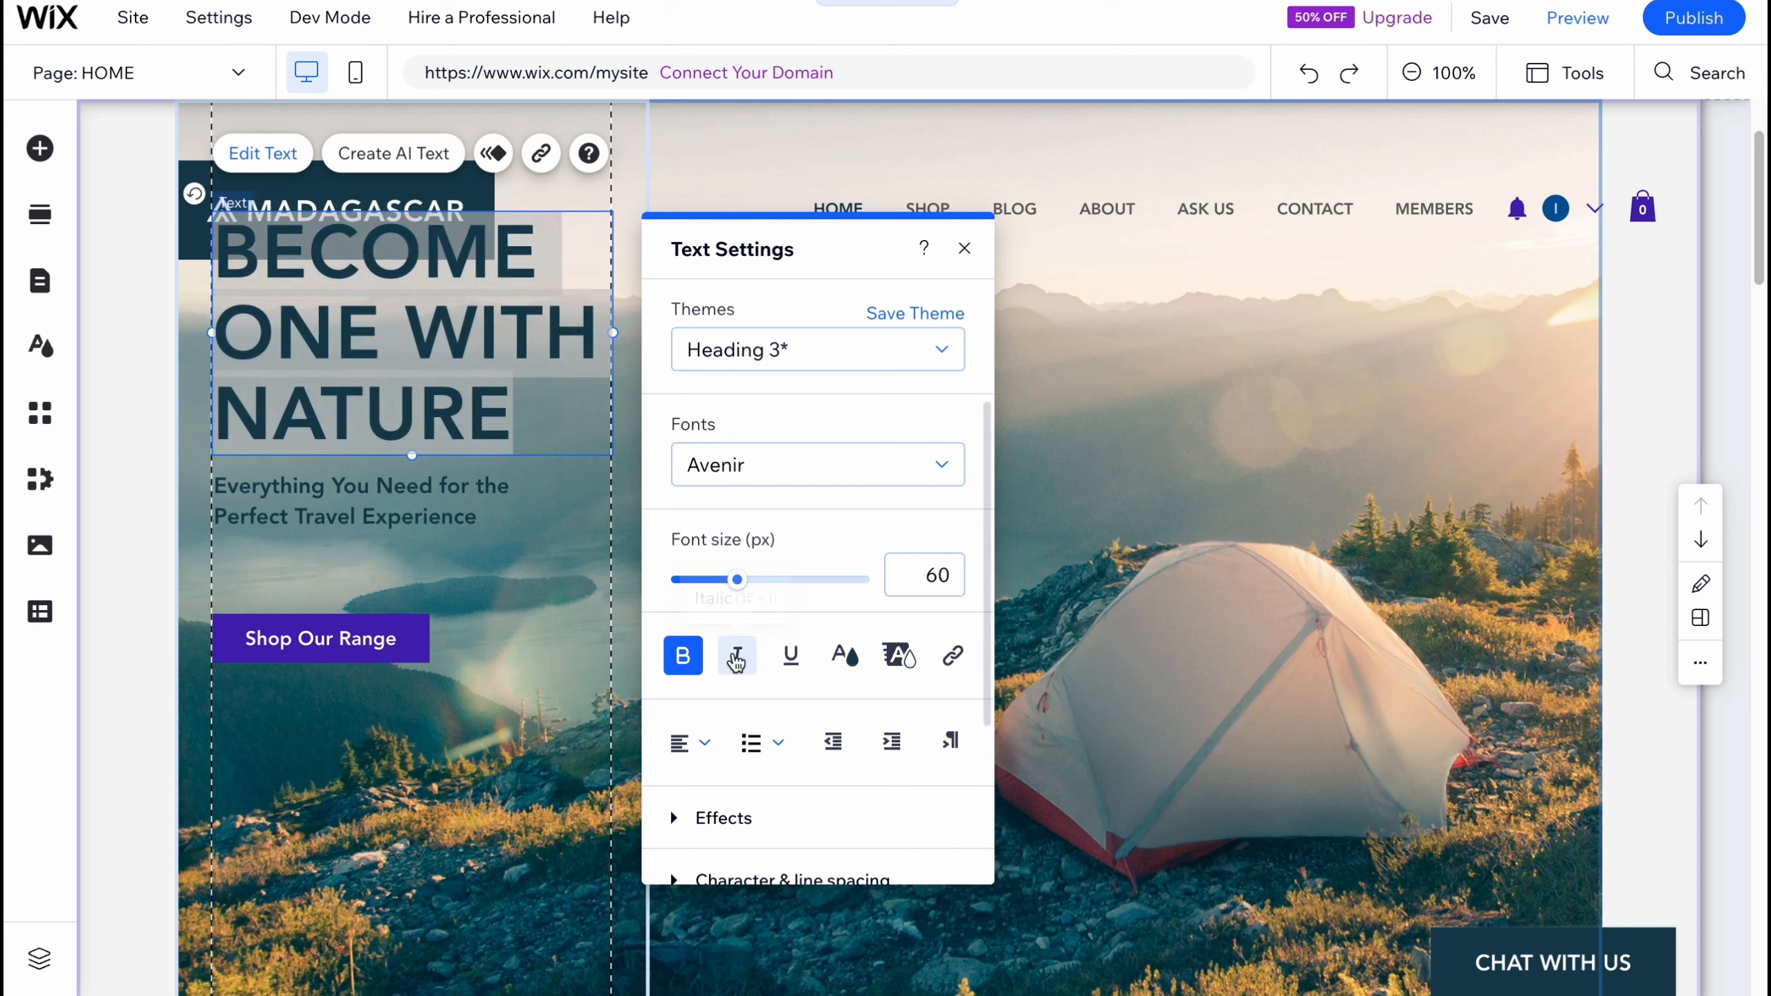
left_click(736, 656)
Step: Enlarge and reposition the Shop Our Range button below the heading, and check its text and link settings without changing them
left_click_drag(349, 603, 349, 549)
mouse_move(428, 604)
left_mouse_down()
mouse_move(545, 635)
mouse_move(410, 613)
mouse_move(429, 614)
left_mouse_up()
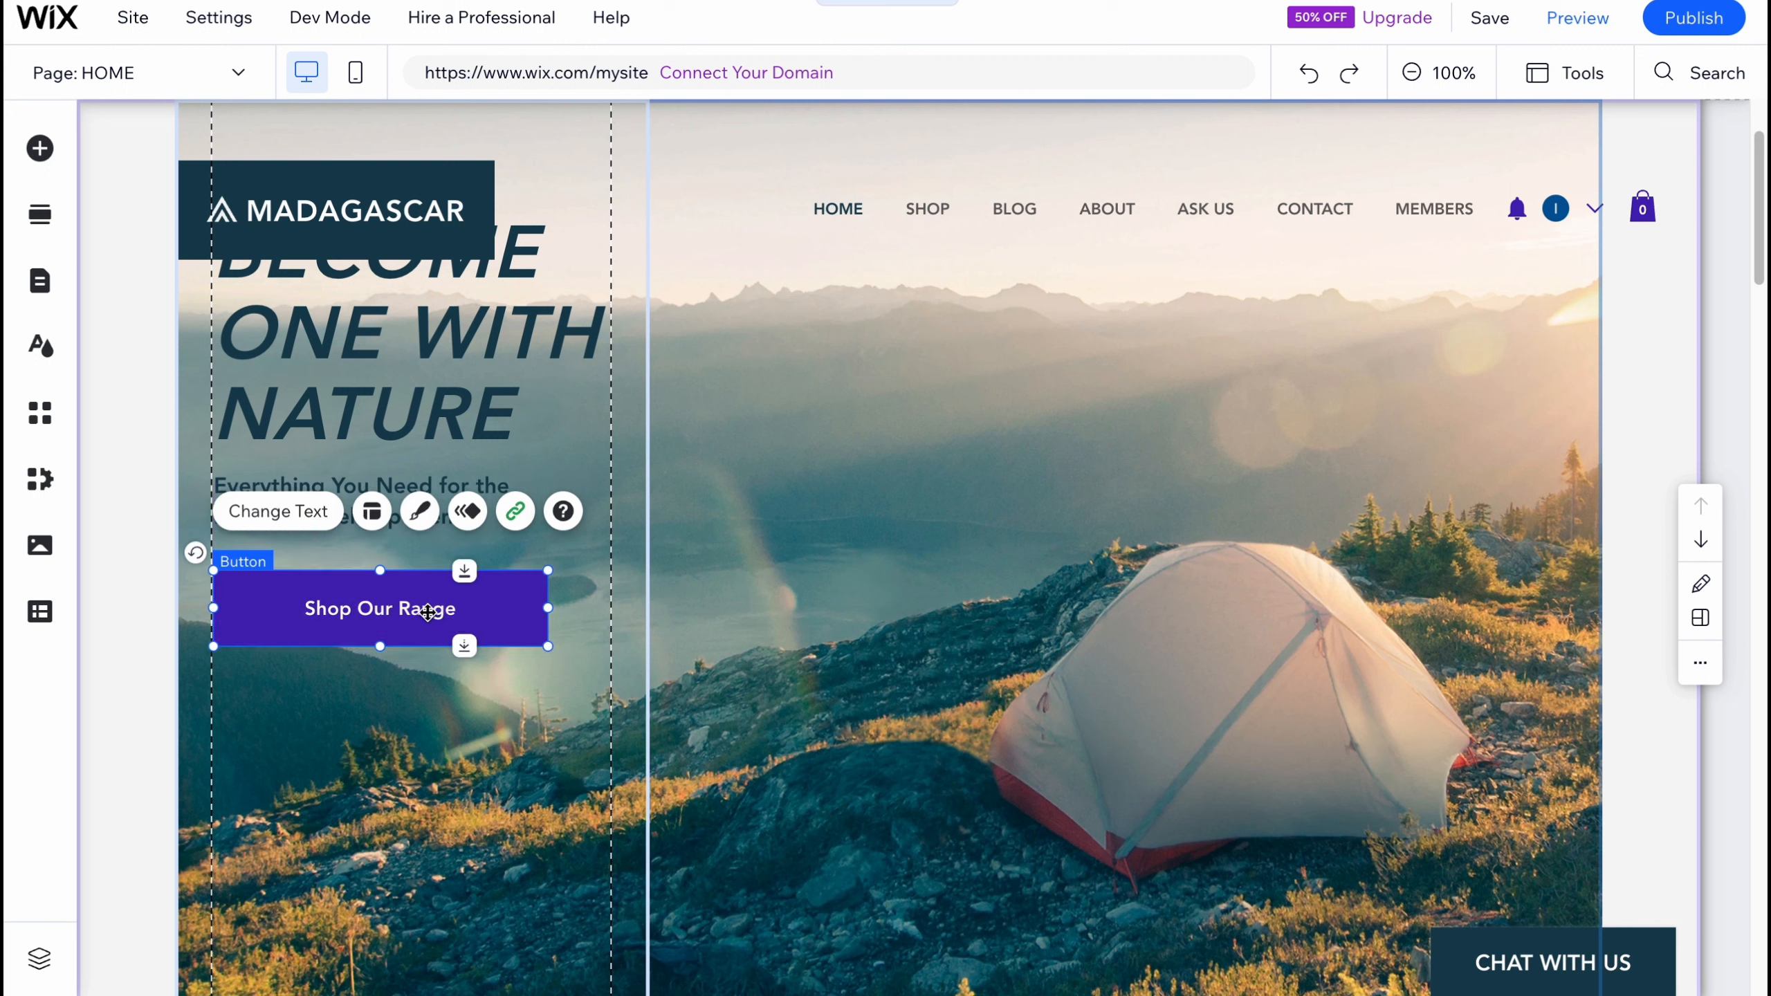
left_click(300, 512)
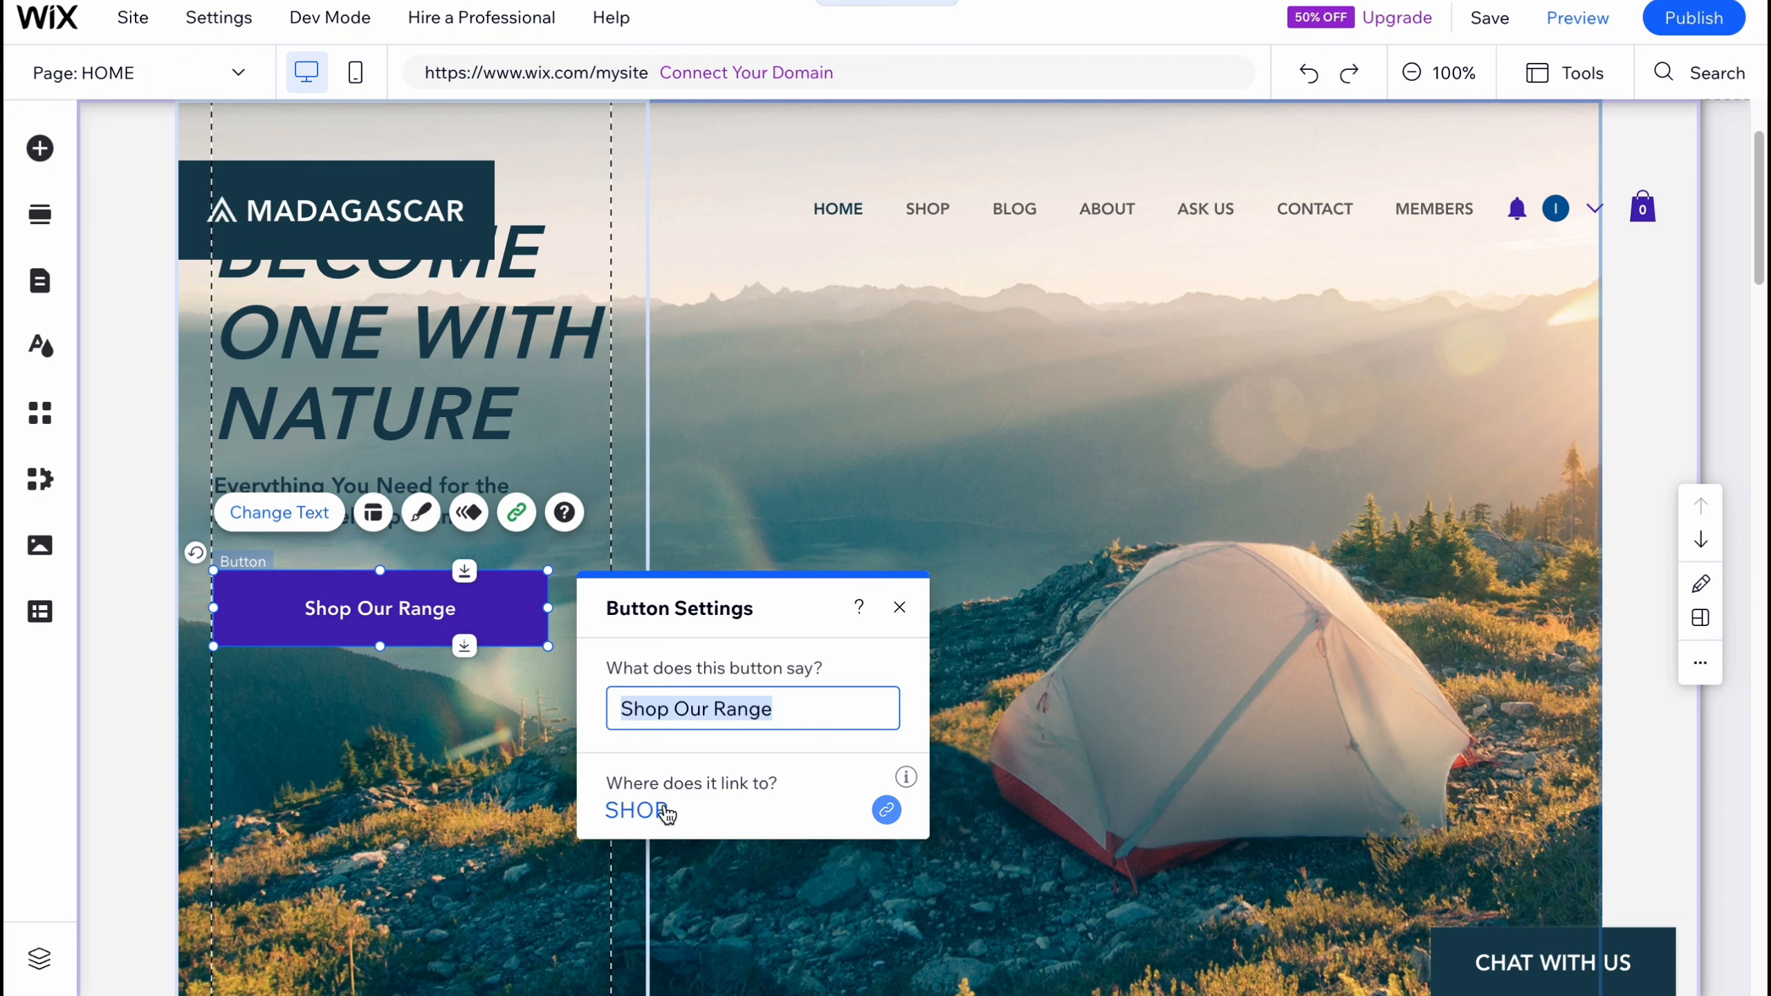
left_click(899, 608)
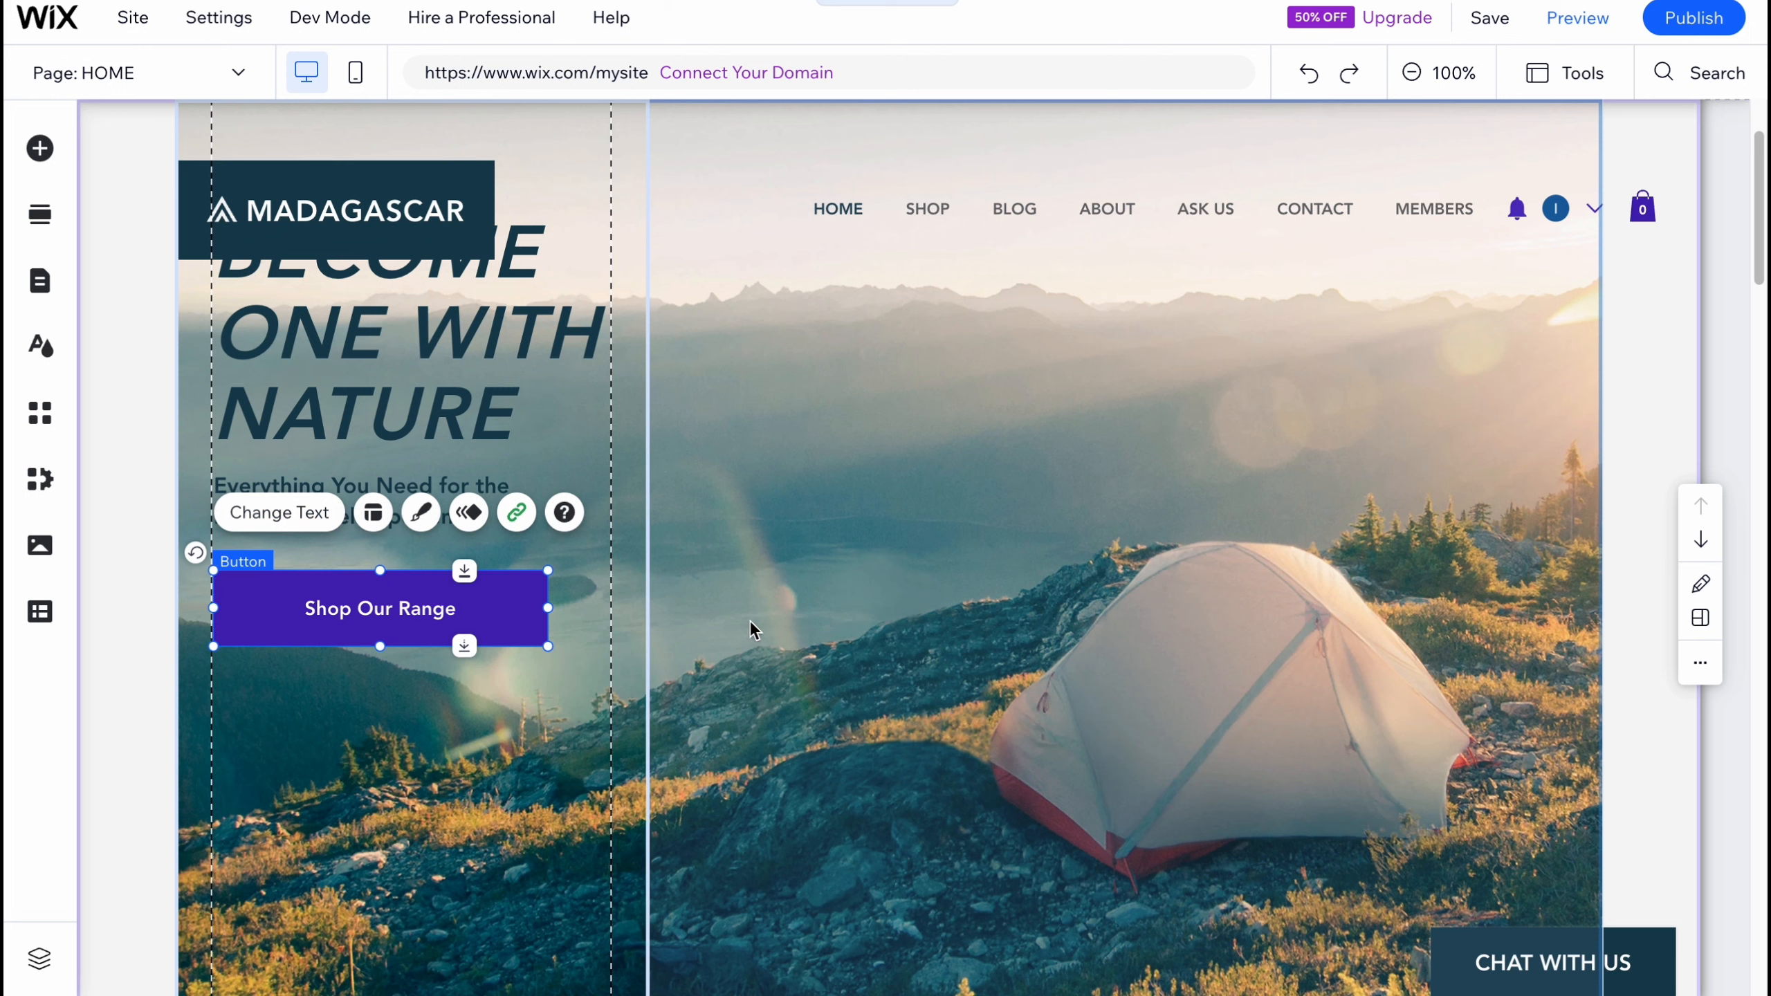
Step: Add the Welcome section design with the desert dunes background to the home page and move it up directly below the header
scroll(692, 561, "up", 2)
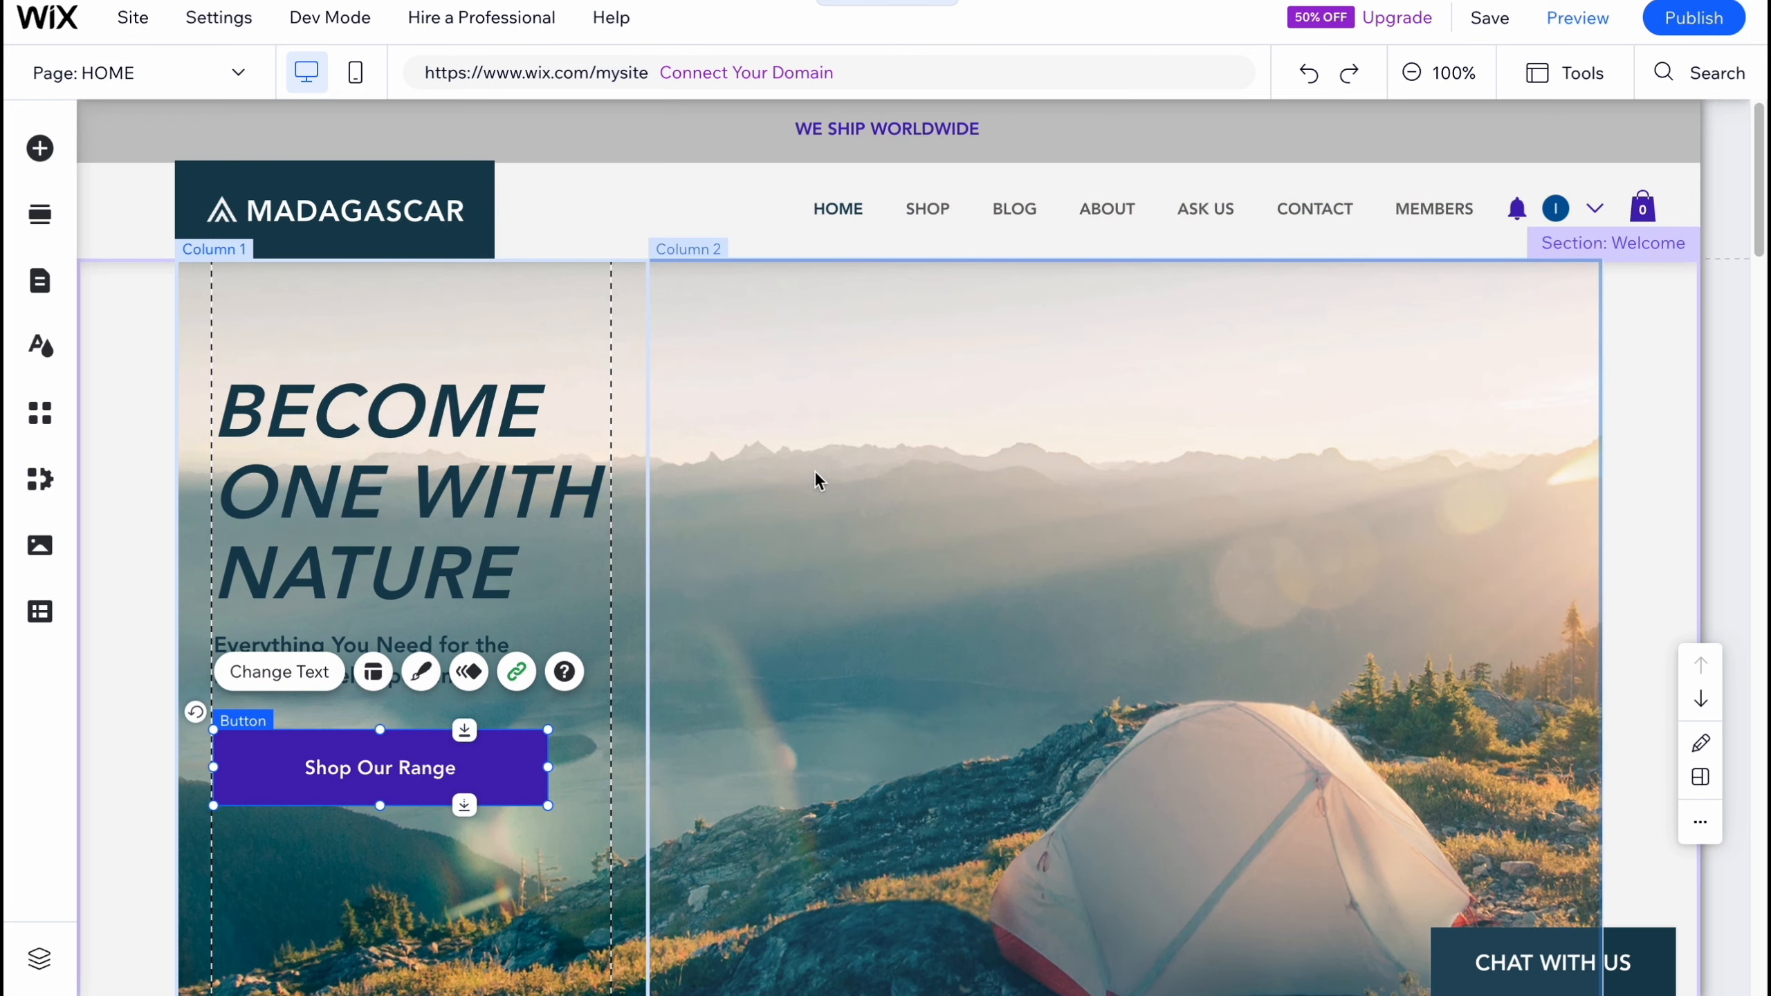
left_click(40, 214)
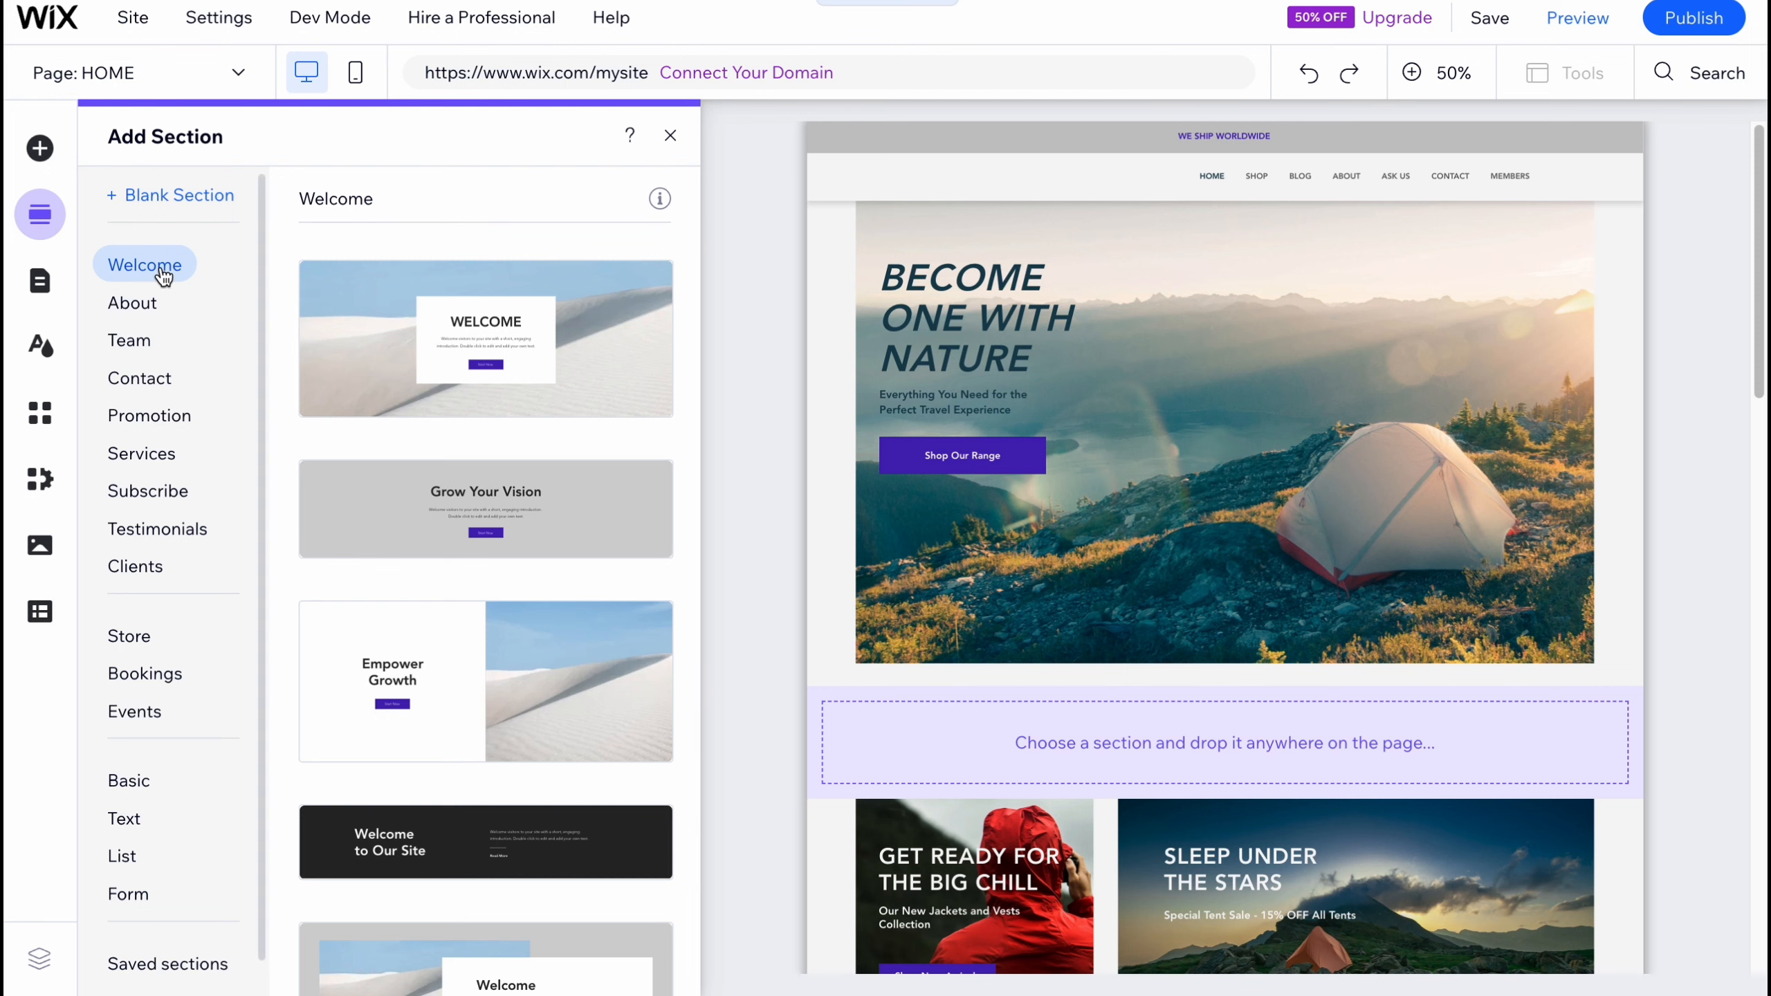
left_click(374, 336)
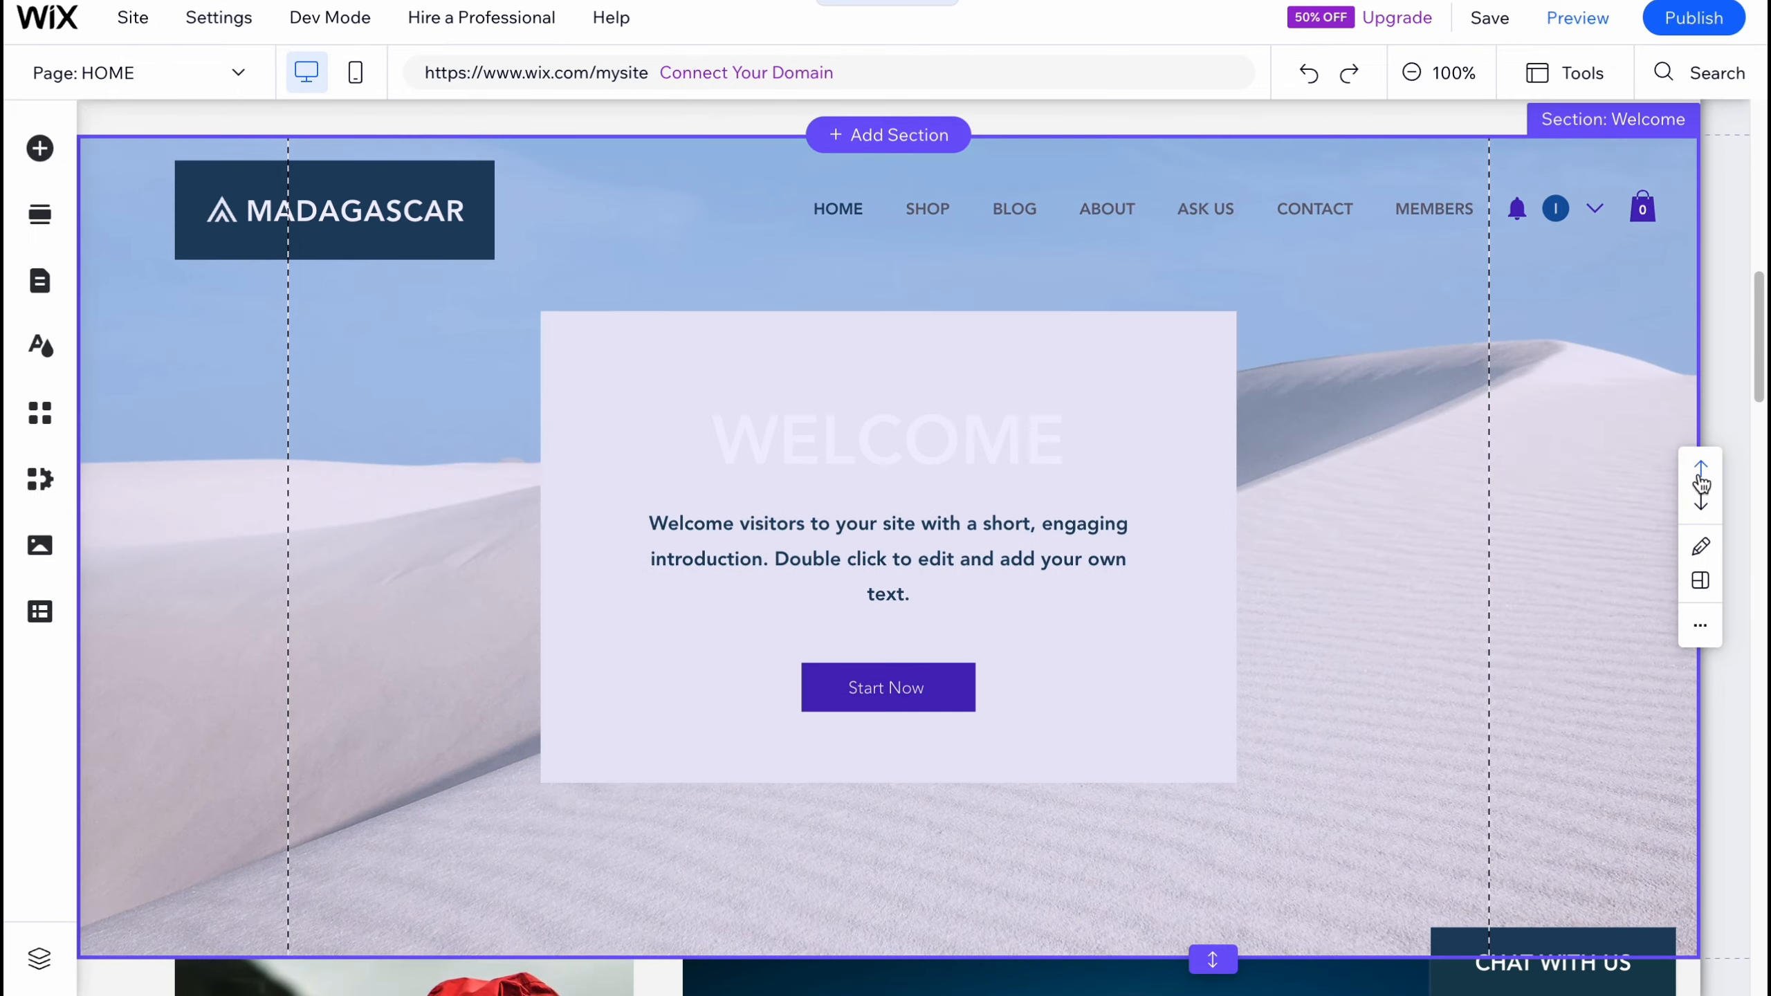
left_click(1700, 475)
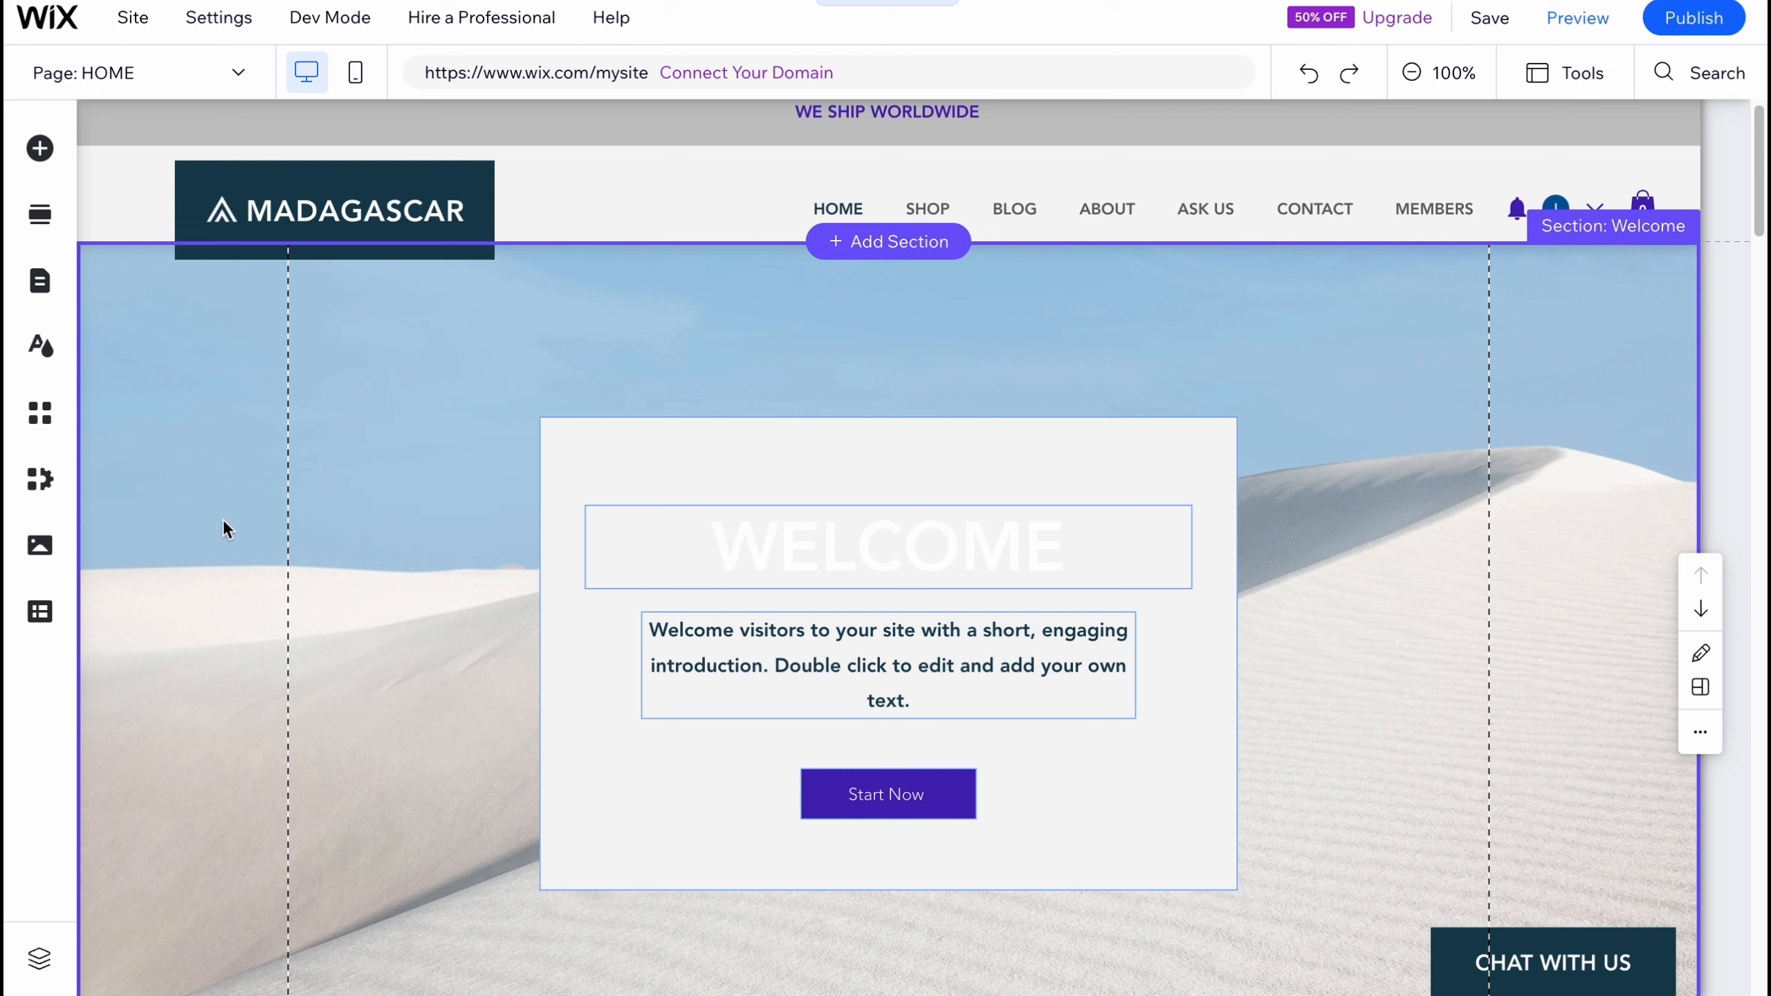
Step: Change the new Welcome section's background to the snowy mountain video from the selected backgrounds
left_click(225, 529)
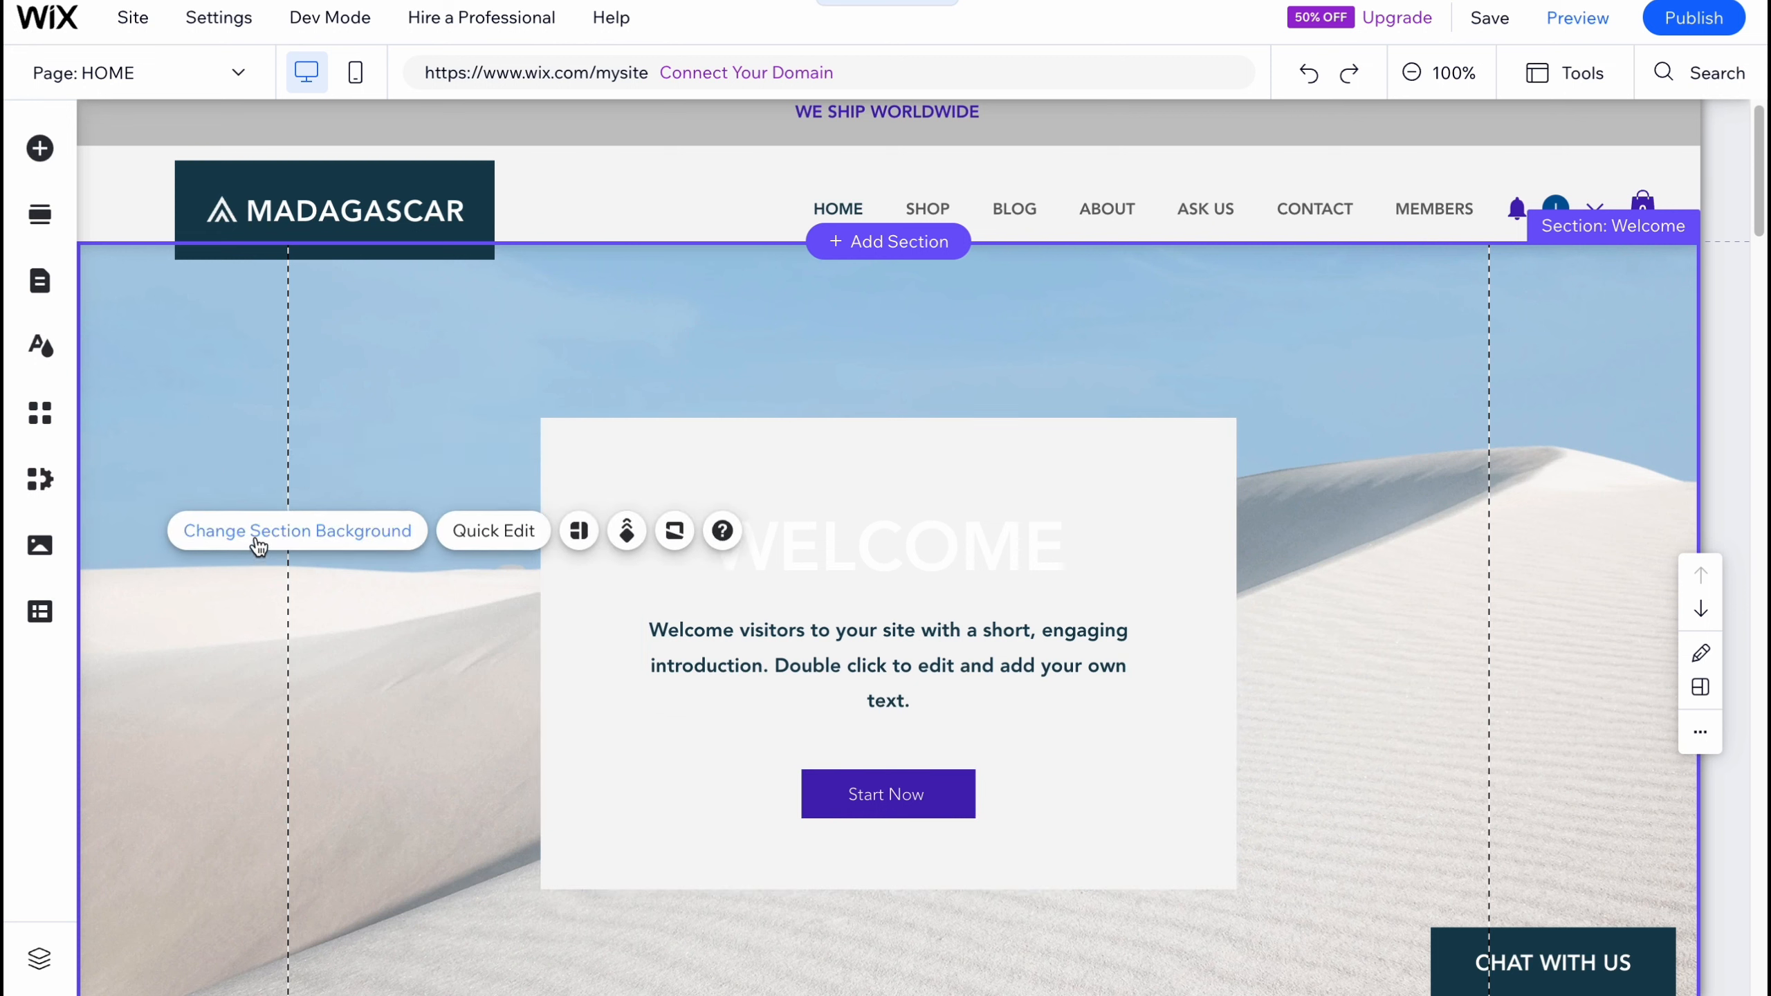
left_click(253, 531)
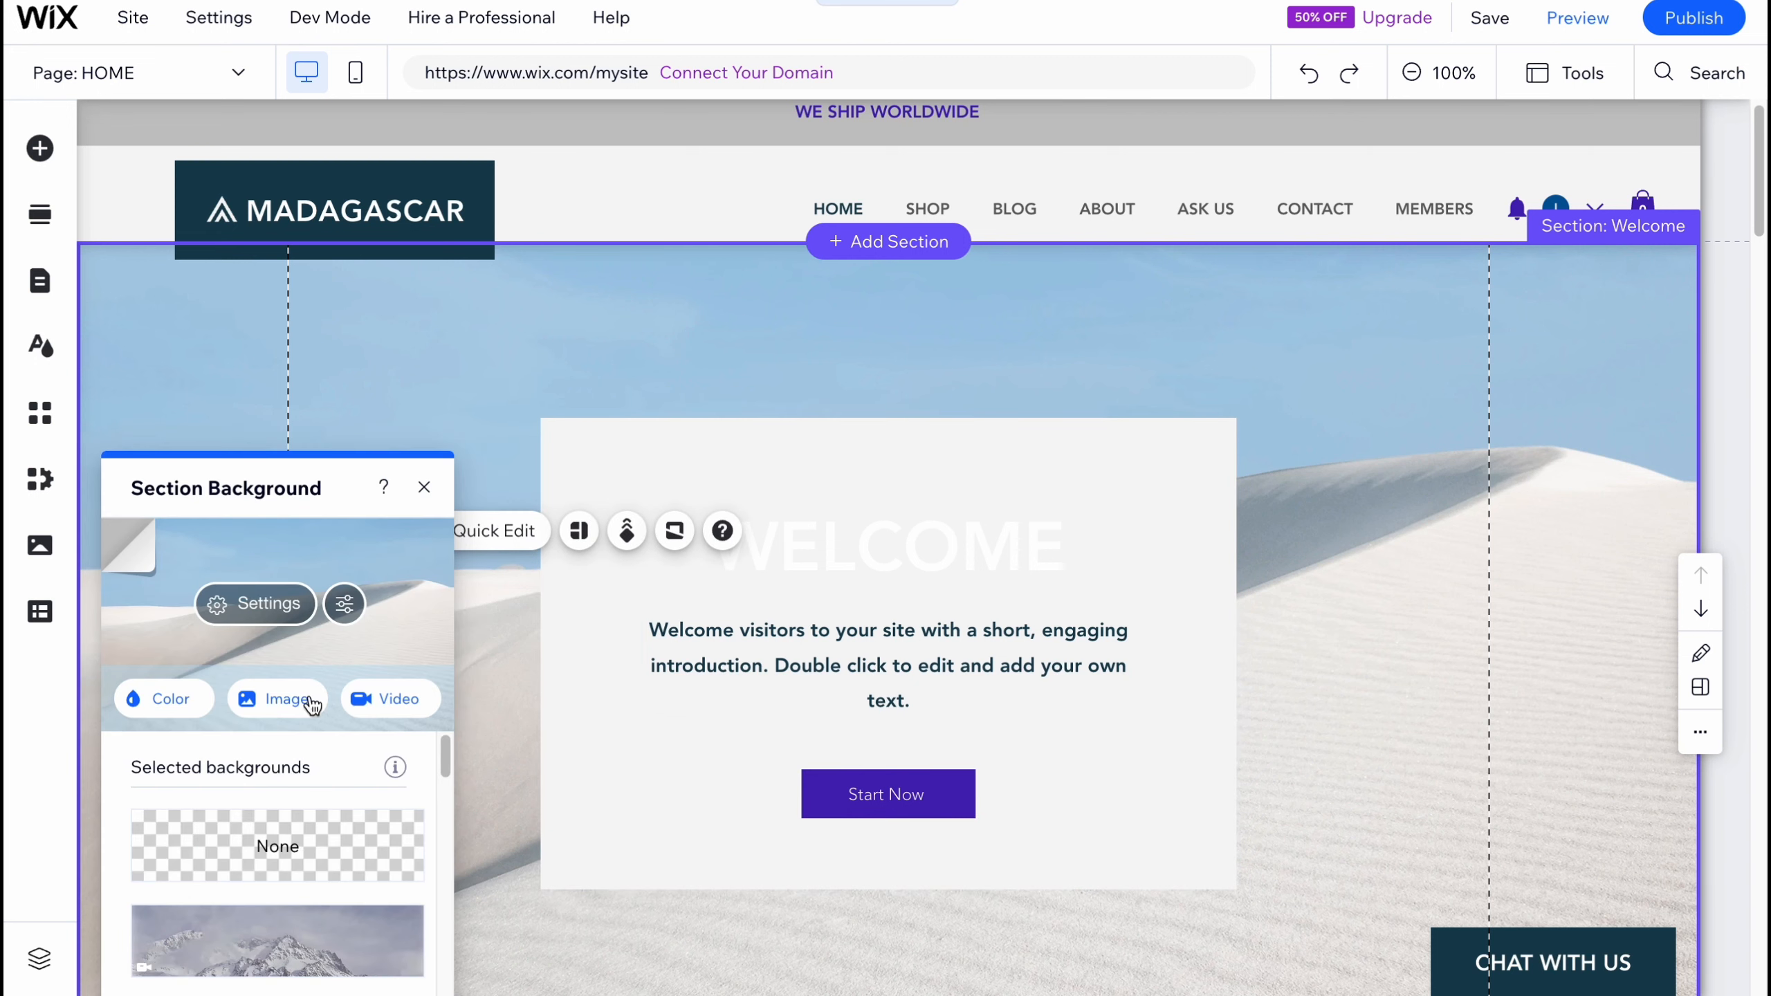
scroll(336, 812, "down", 2)
scroll(336, 812, "down", 1)
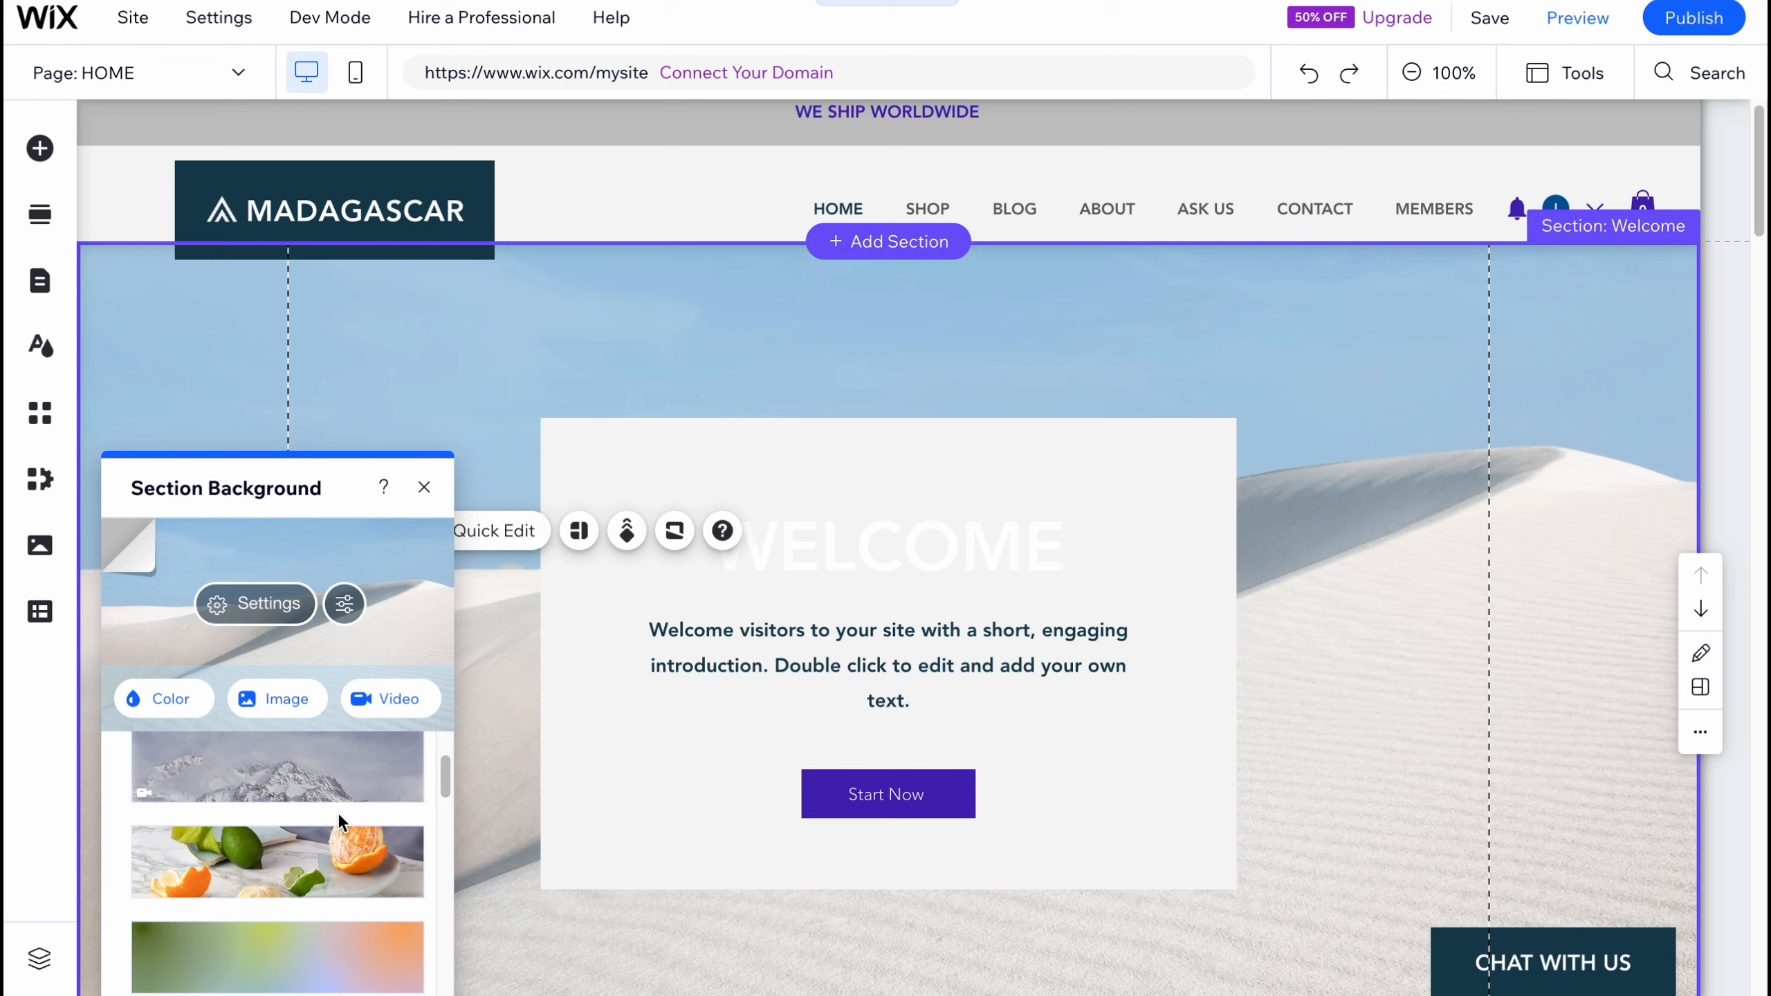
left_click(277, 775)
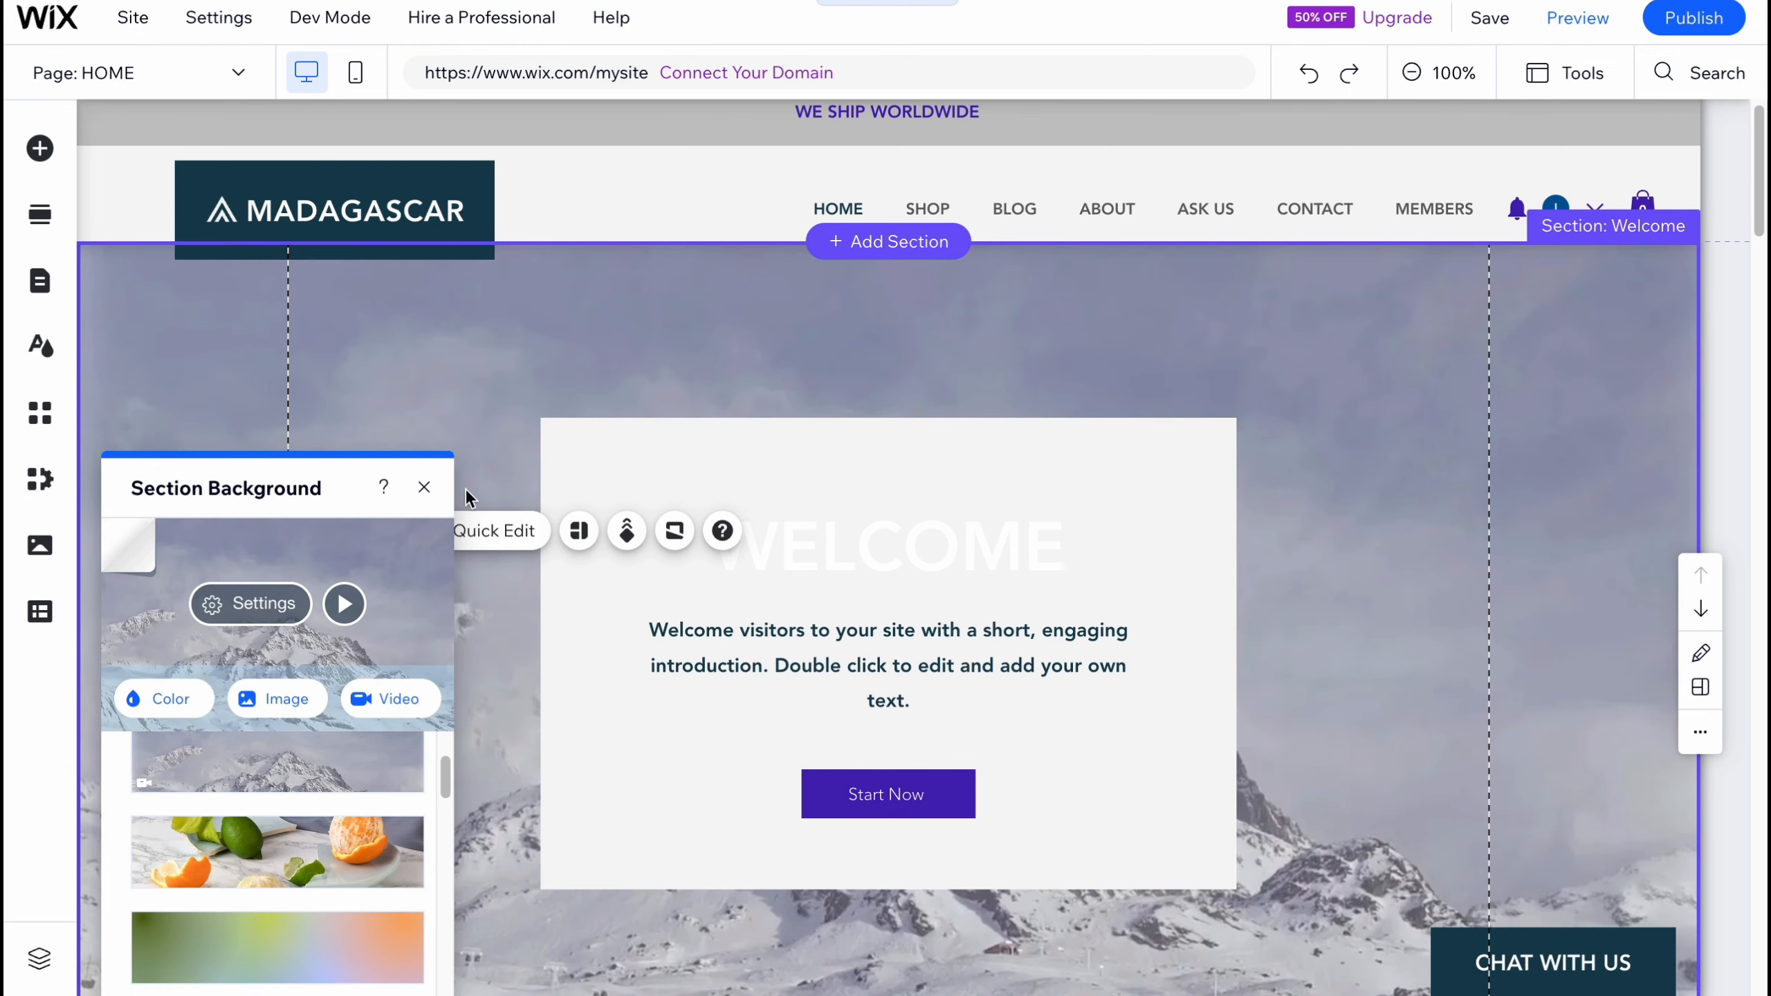
Step: Close the section background settings and save the site to the free Wix.com domain with the address ending store-1
left_click(427, 492)
scroll(444, 618, "down", 3)
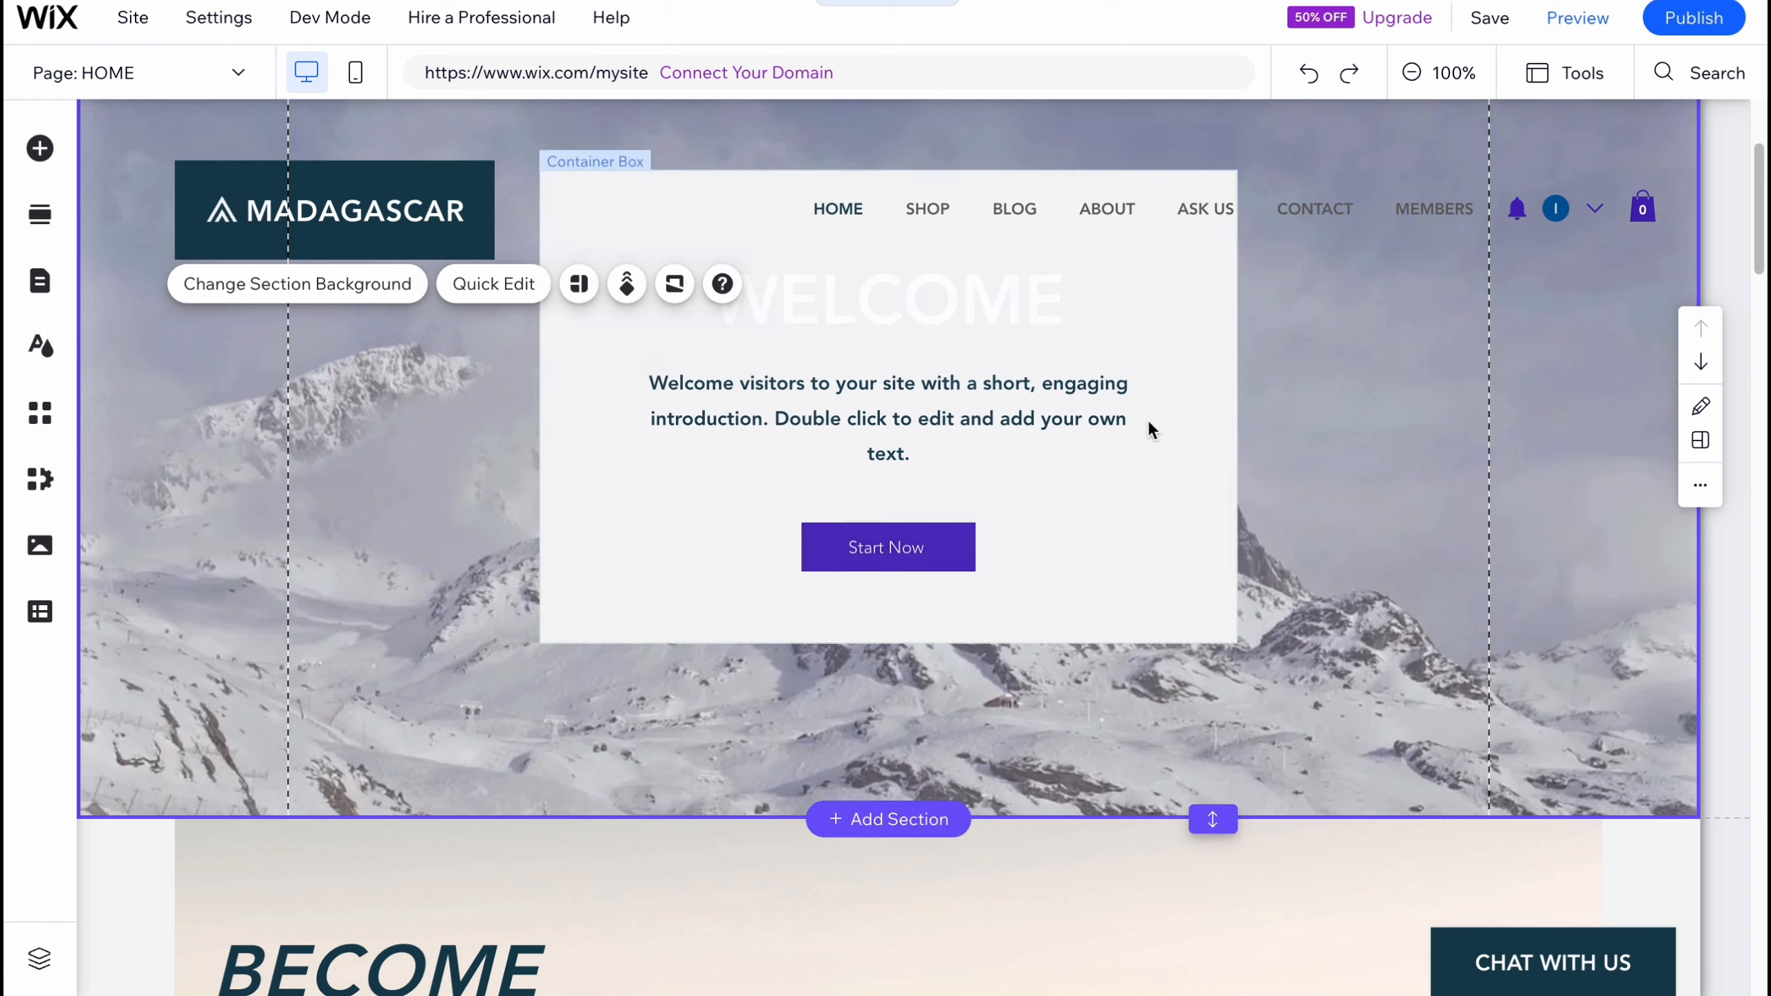
left_click(1485, 20)
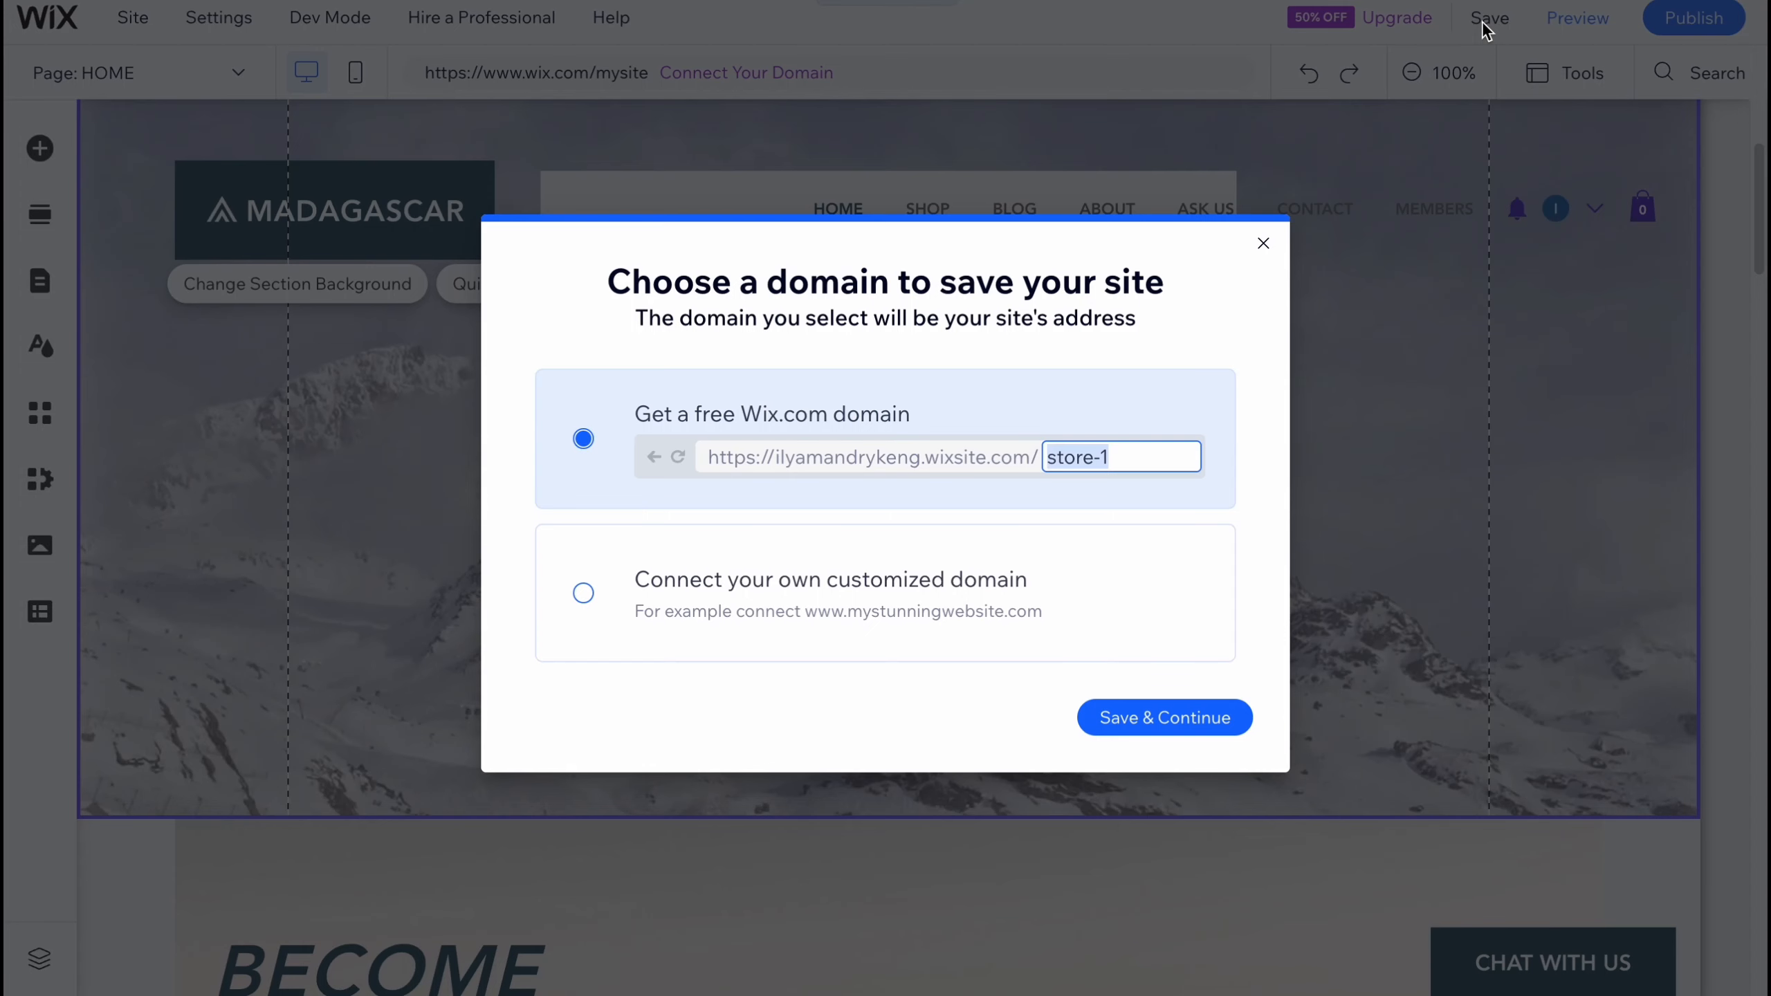
left_click(1143, 719)
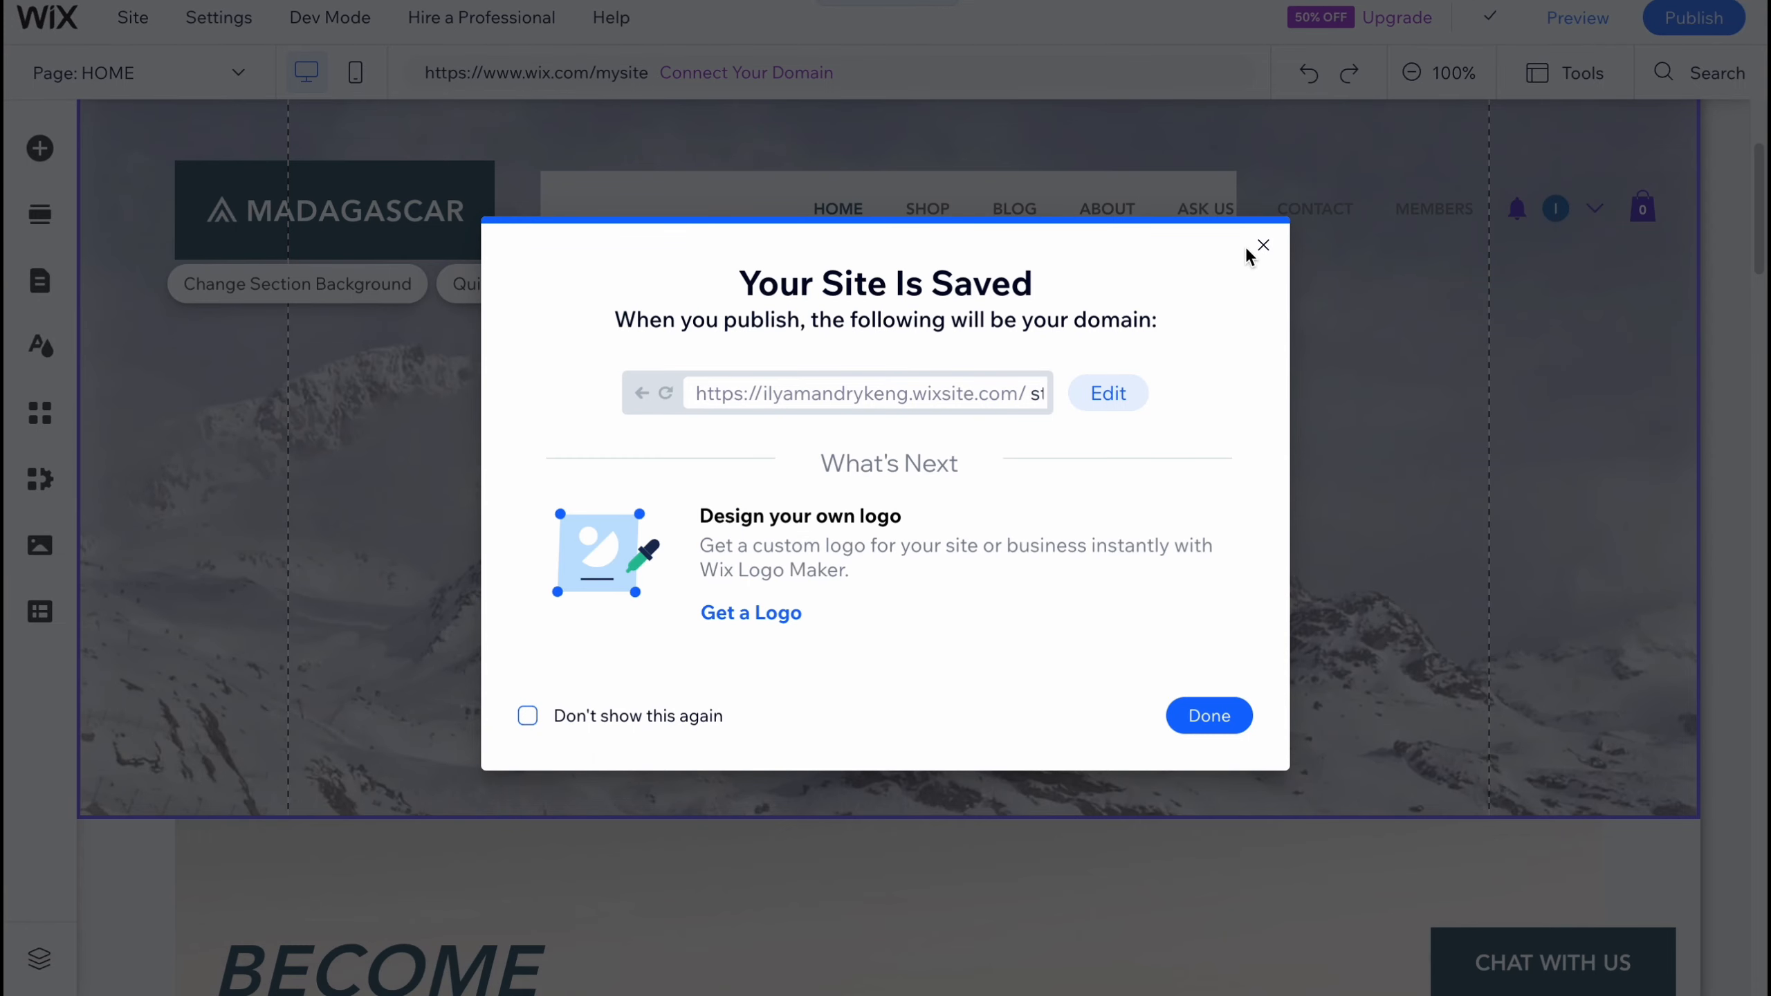
left_click(1258, 245)
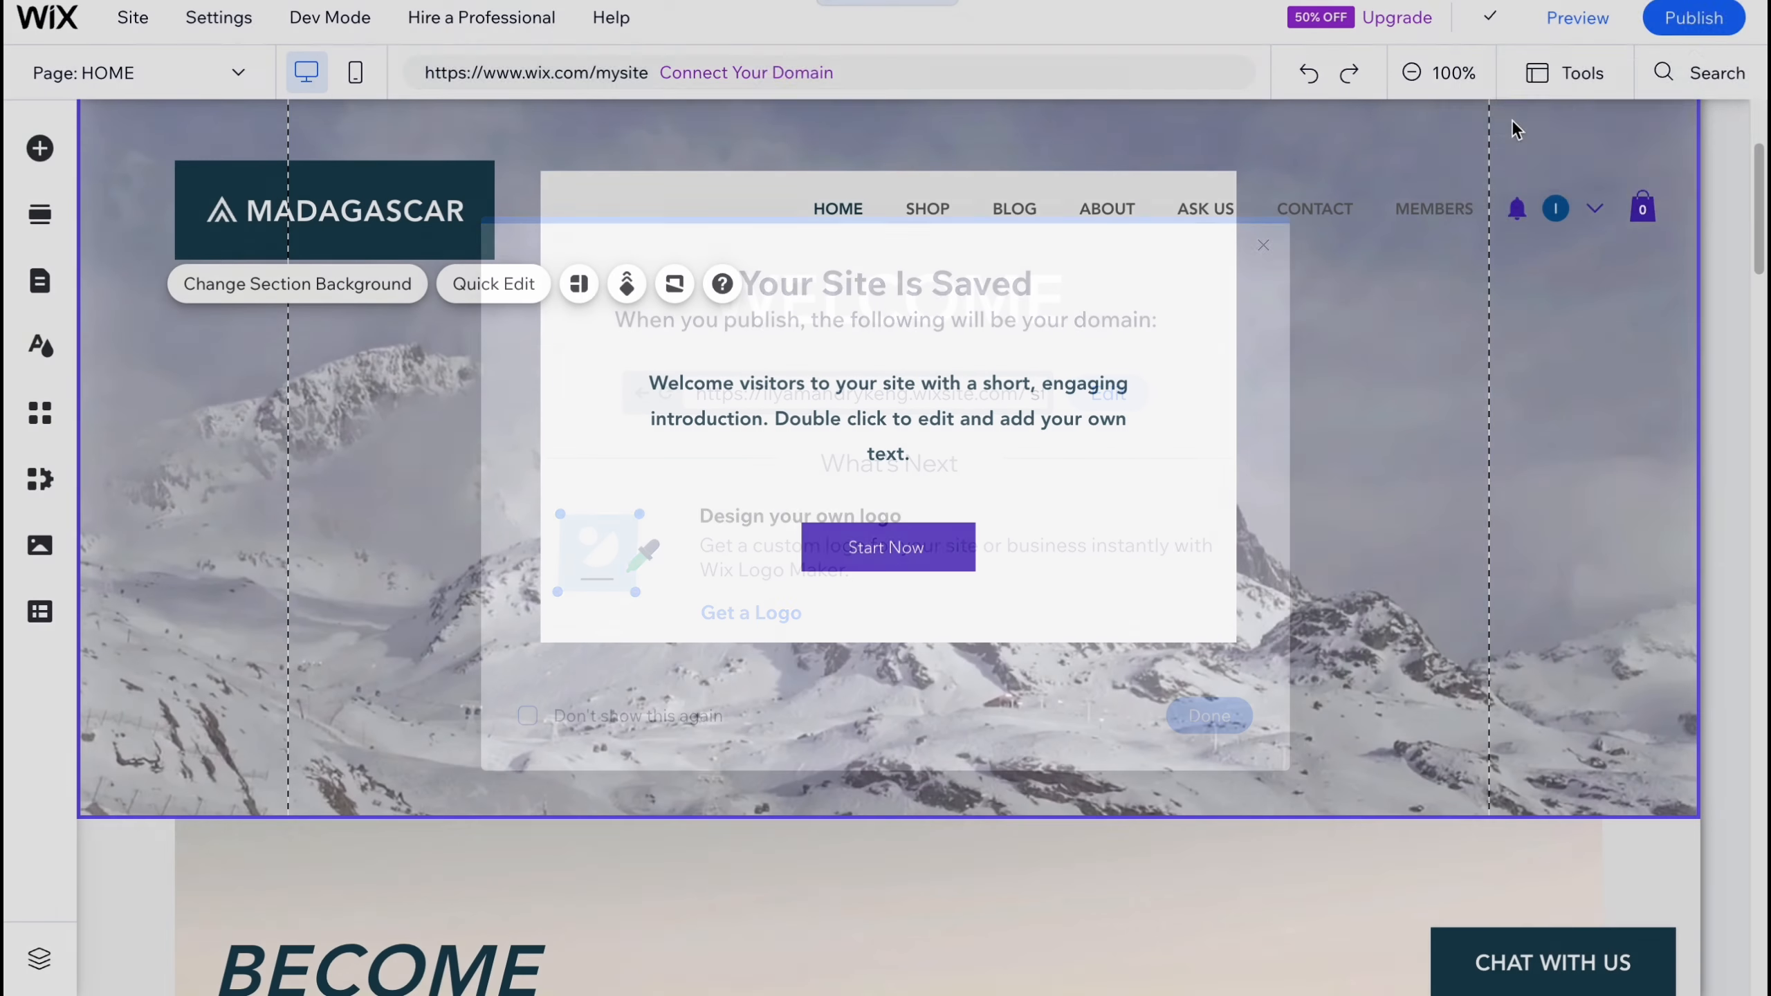
Step: Publish the site, look through the live home page, and dismiss the publishing and mobile editing dialogs back in the editor
left_click(1693, 22)
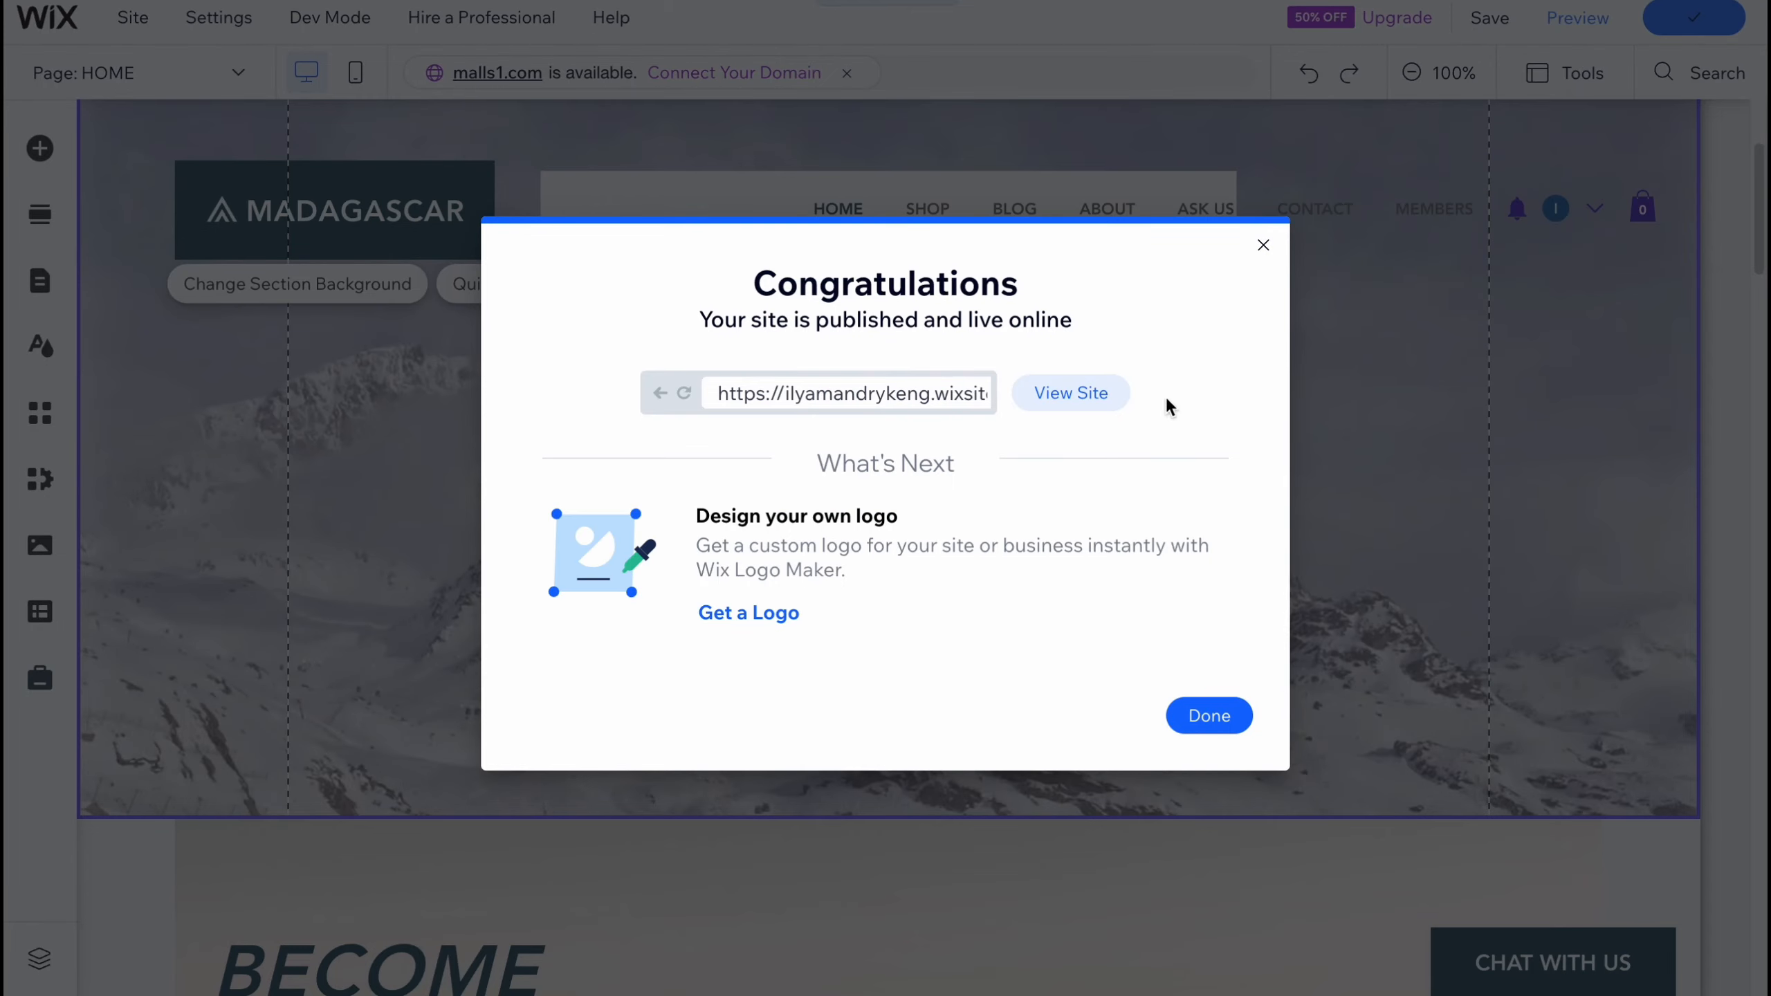
left_click(1108, 411)
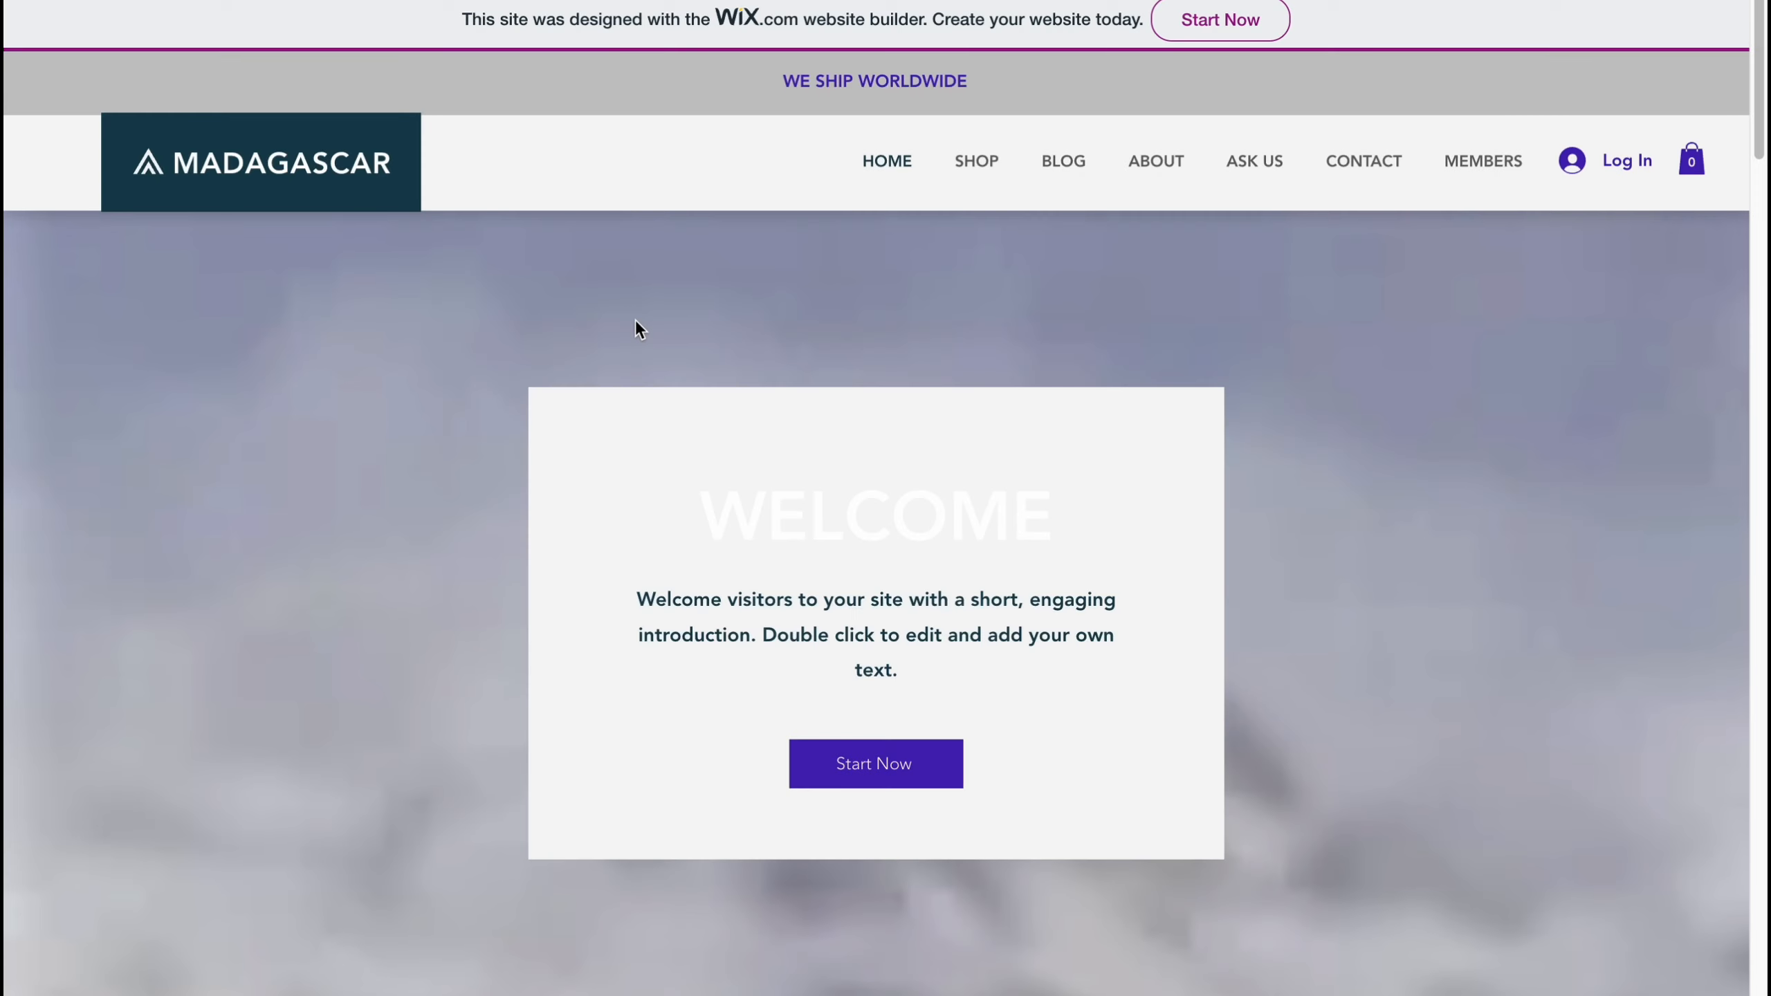
scroll(810, 408, "down", 5)
scroll(807, 401, "down", 20)
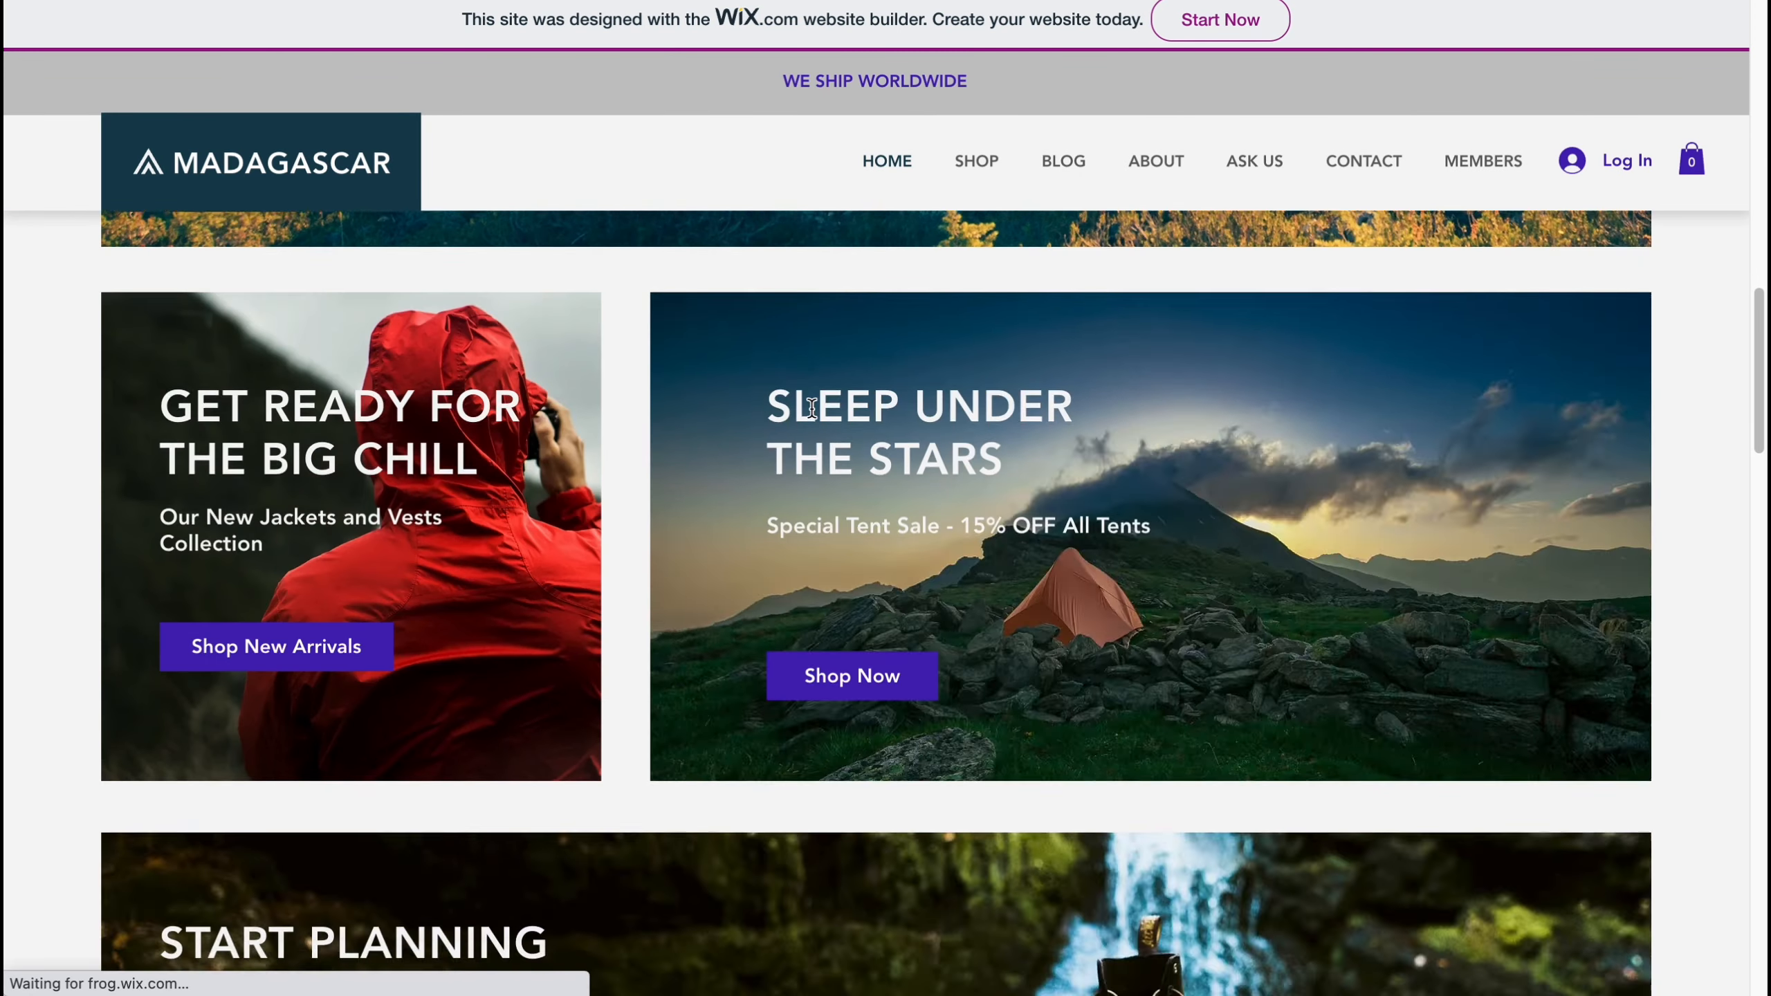
scroll(976, 475, "down", 5)
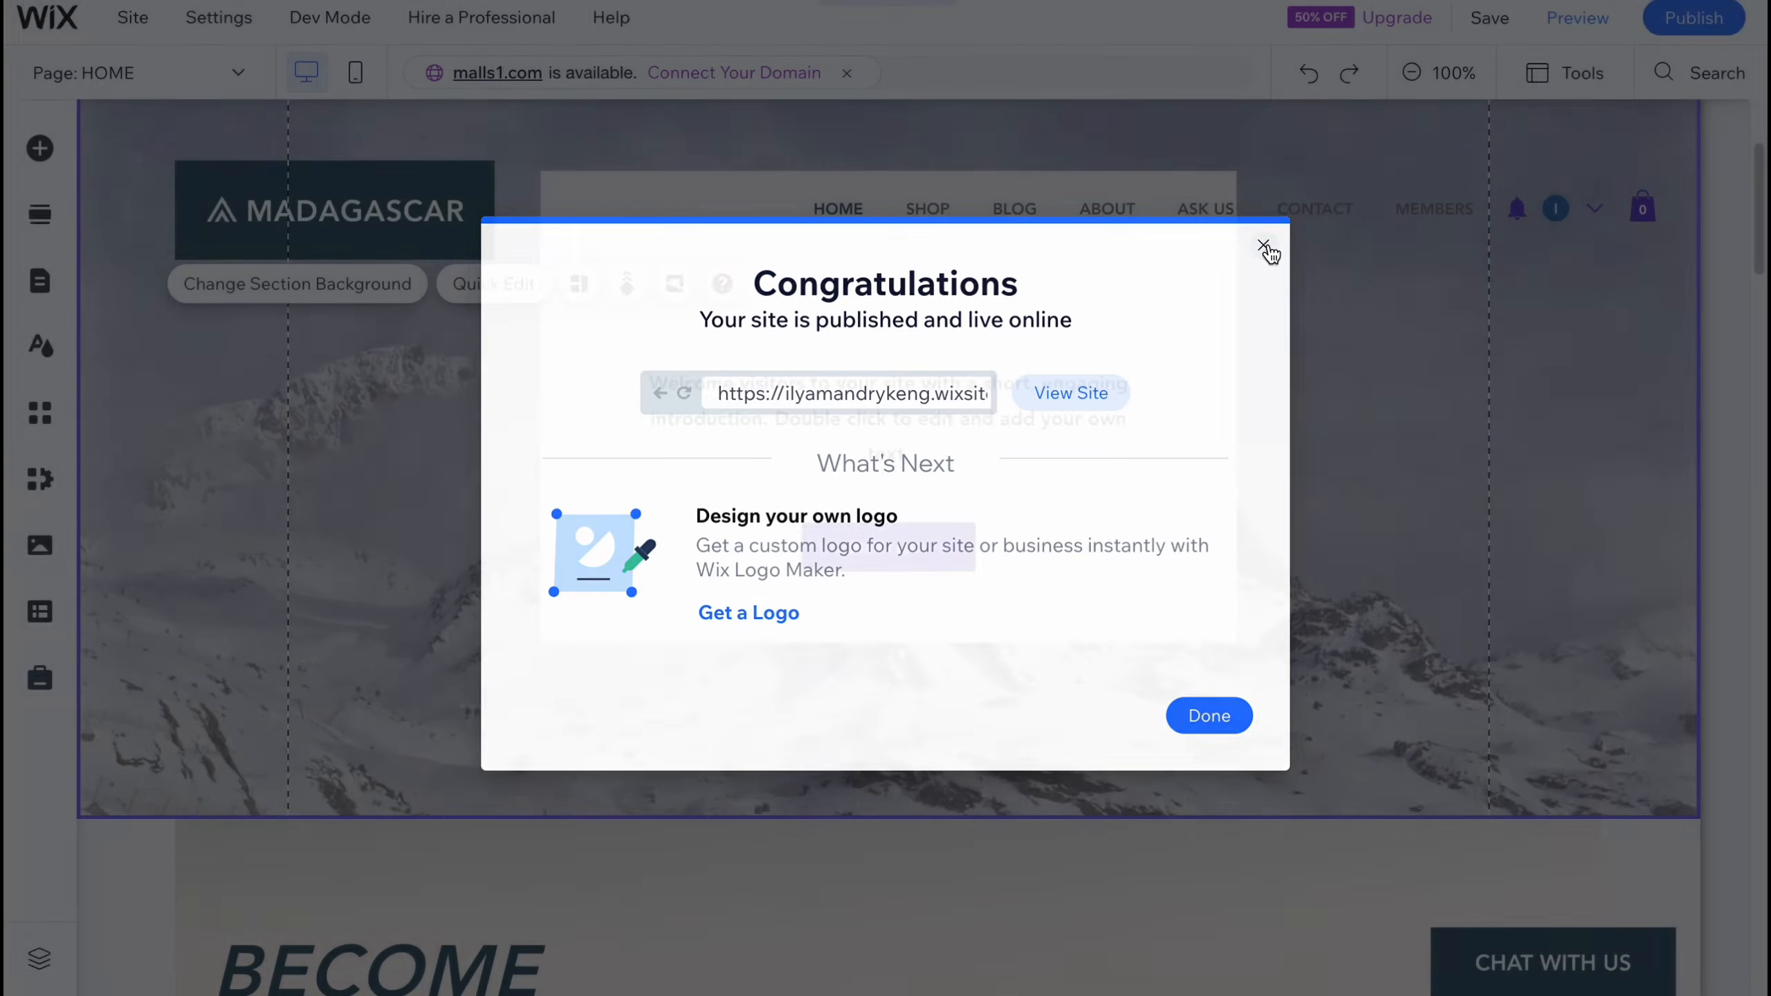
left_click(1263, 245)
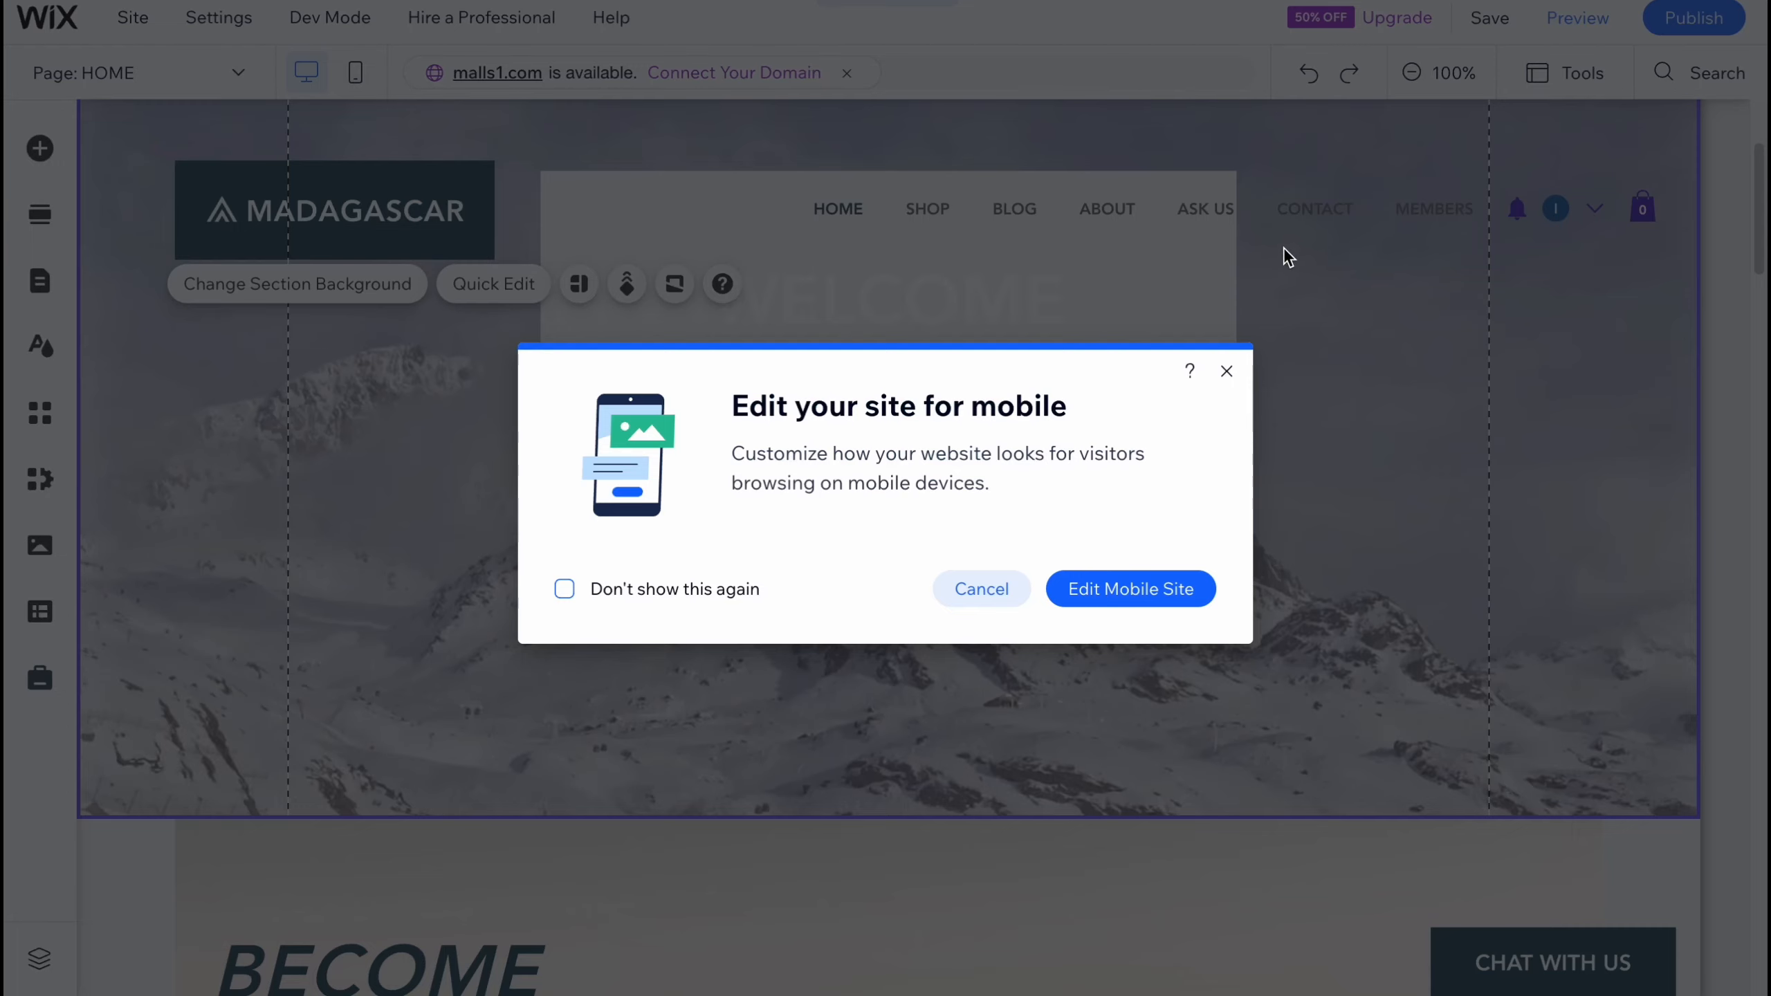
left_click(1228, 373)
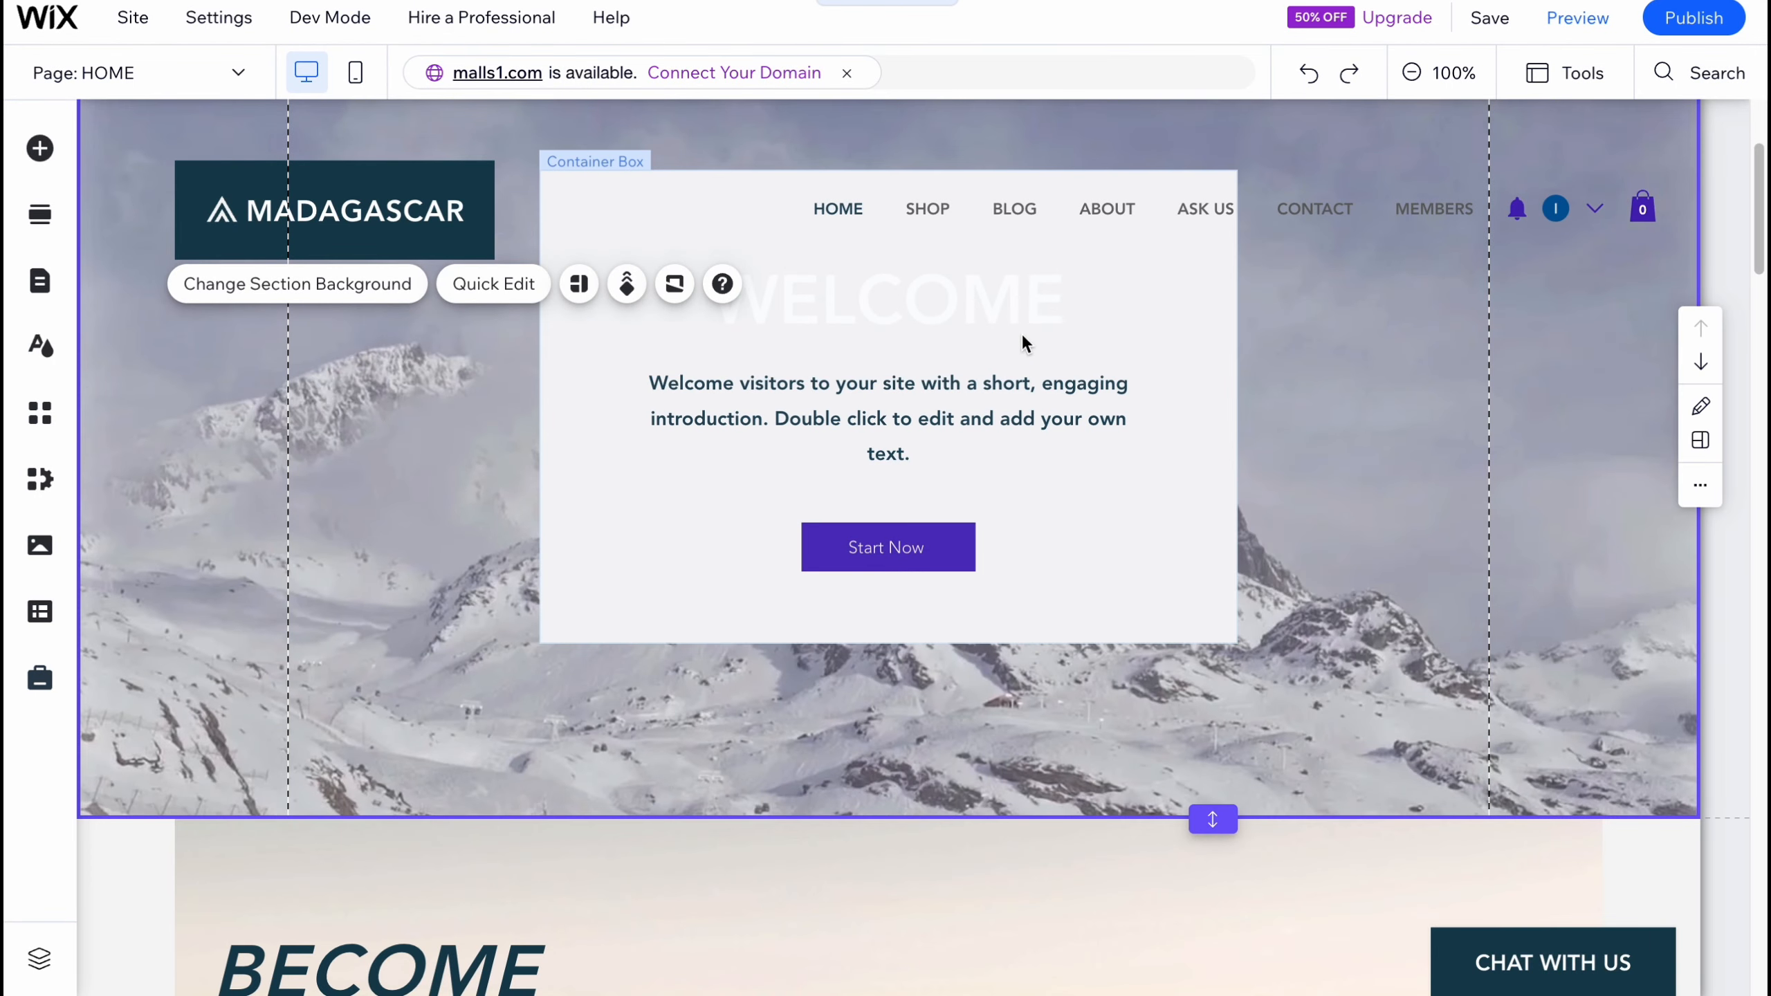
Step: Go to the site's dashboard and view the list of all store products
left_click(54, 20)
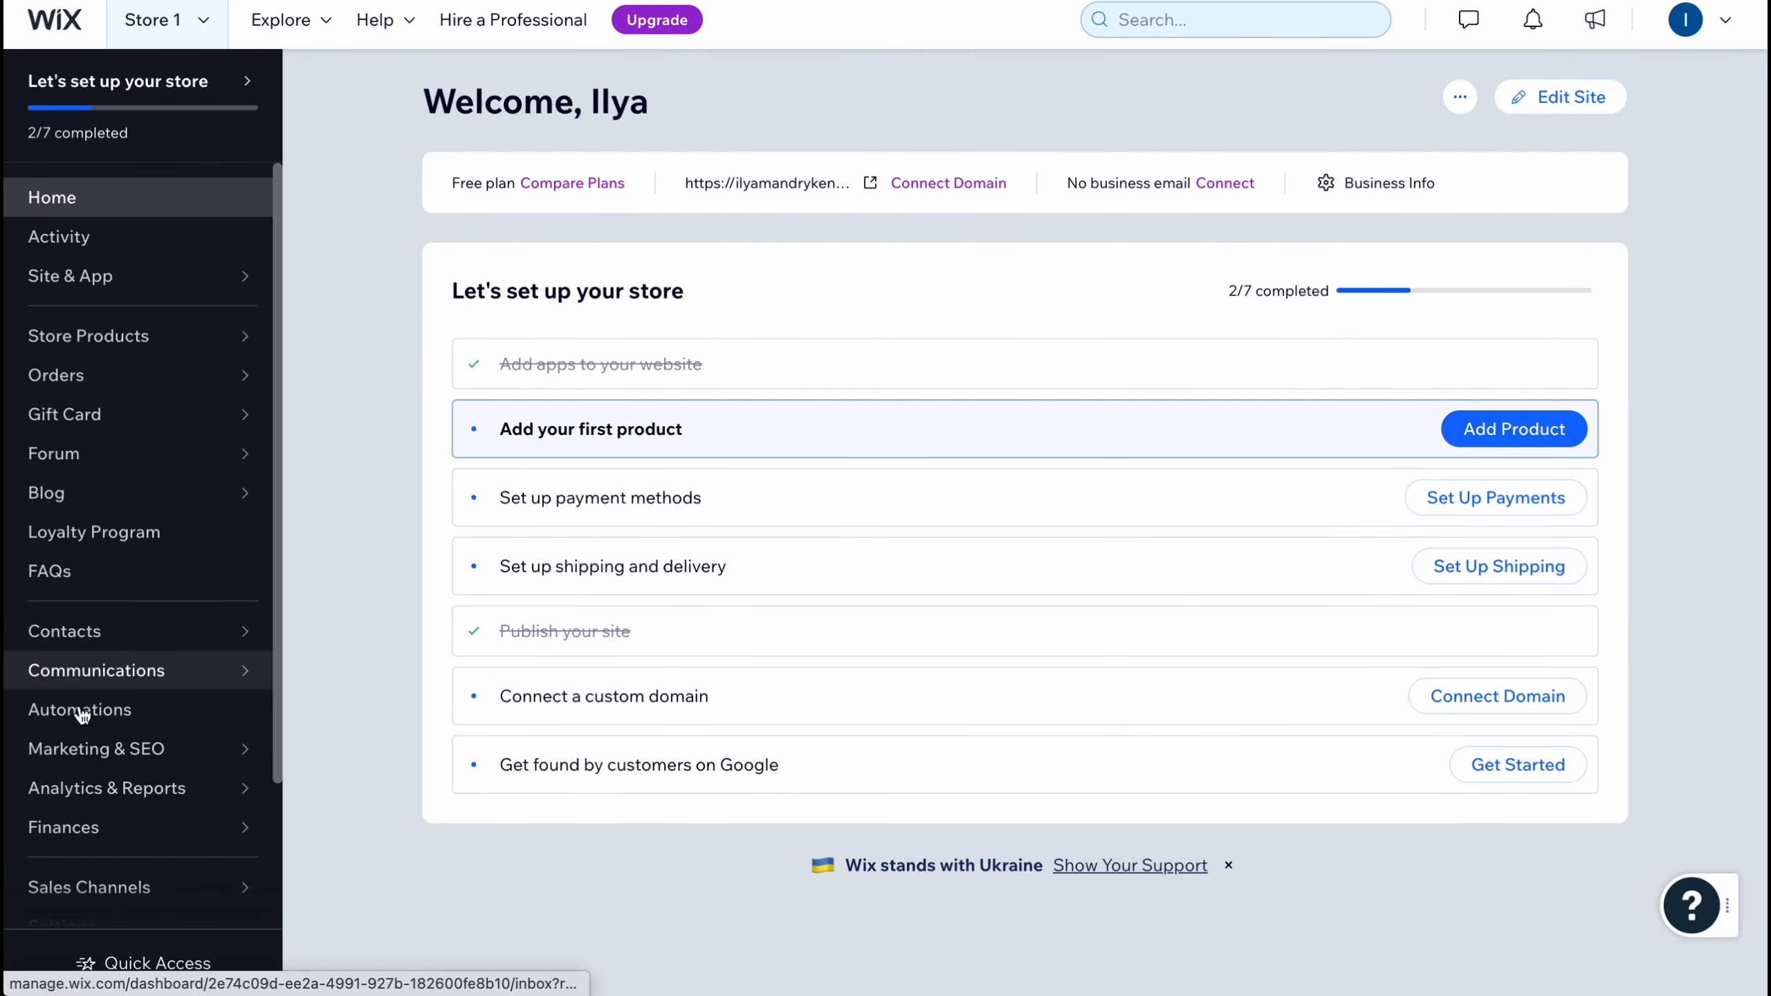
mouse_move(146, 753)
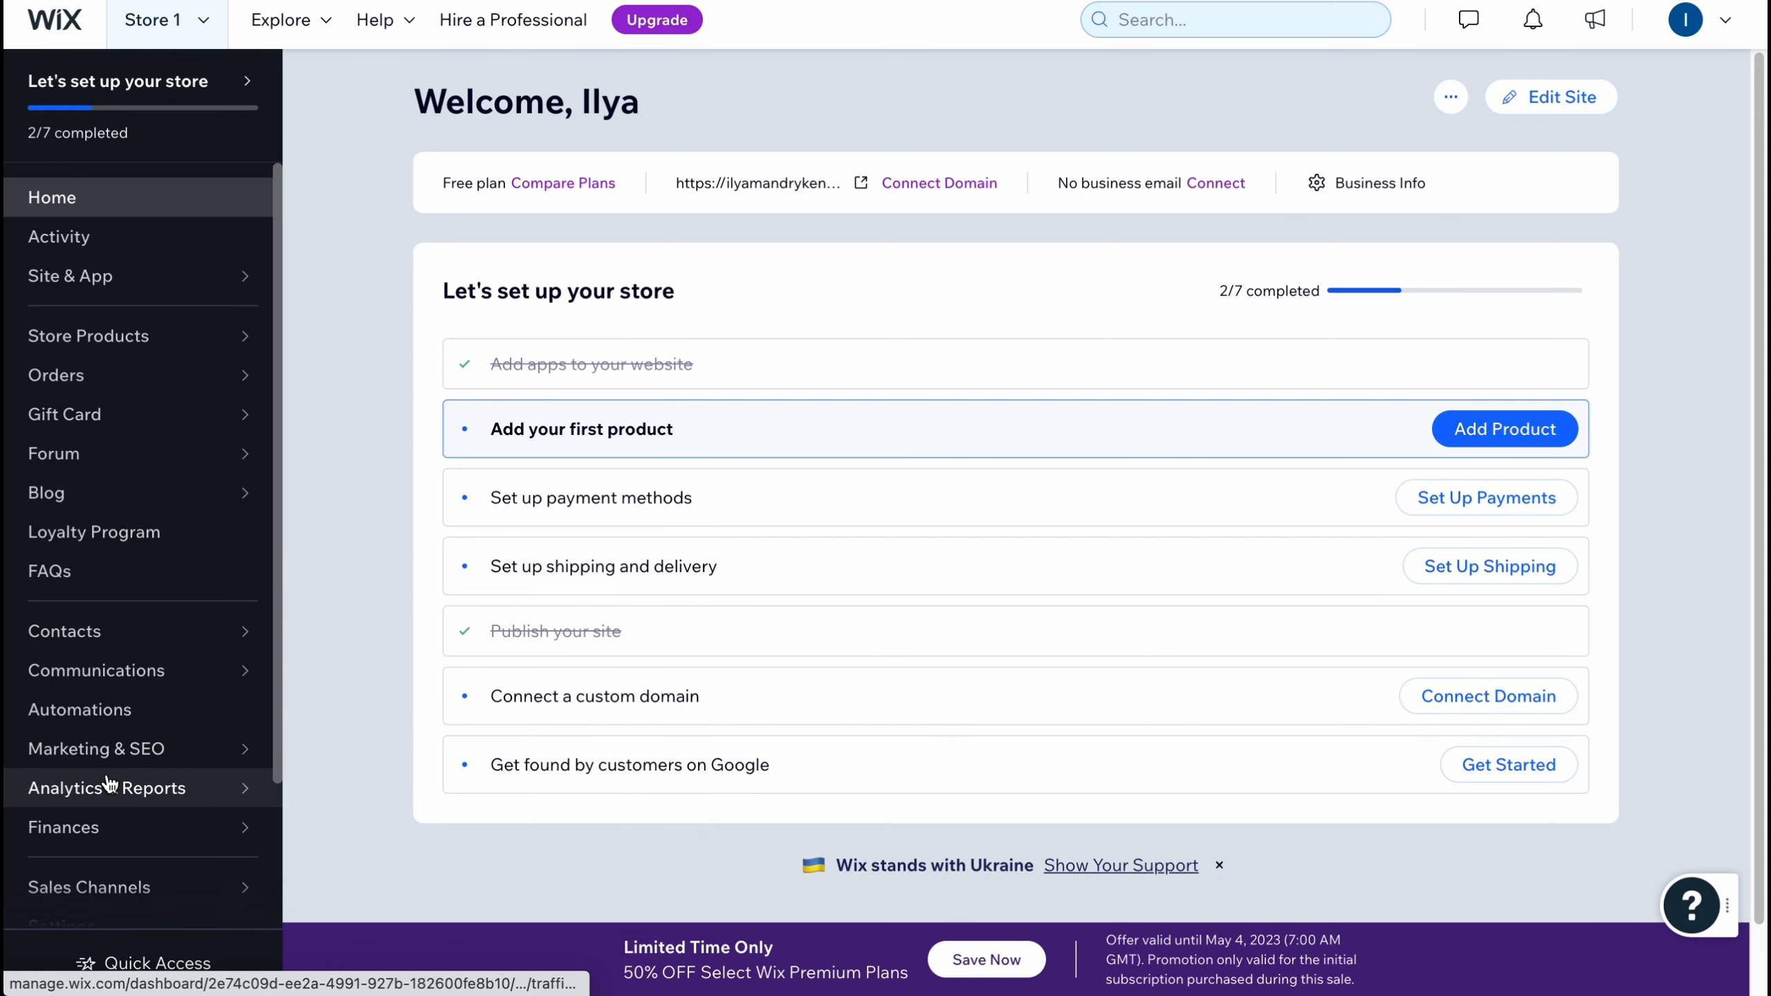
mouse_move(140, 795)
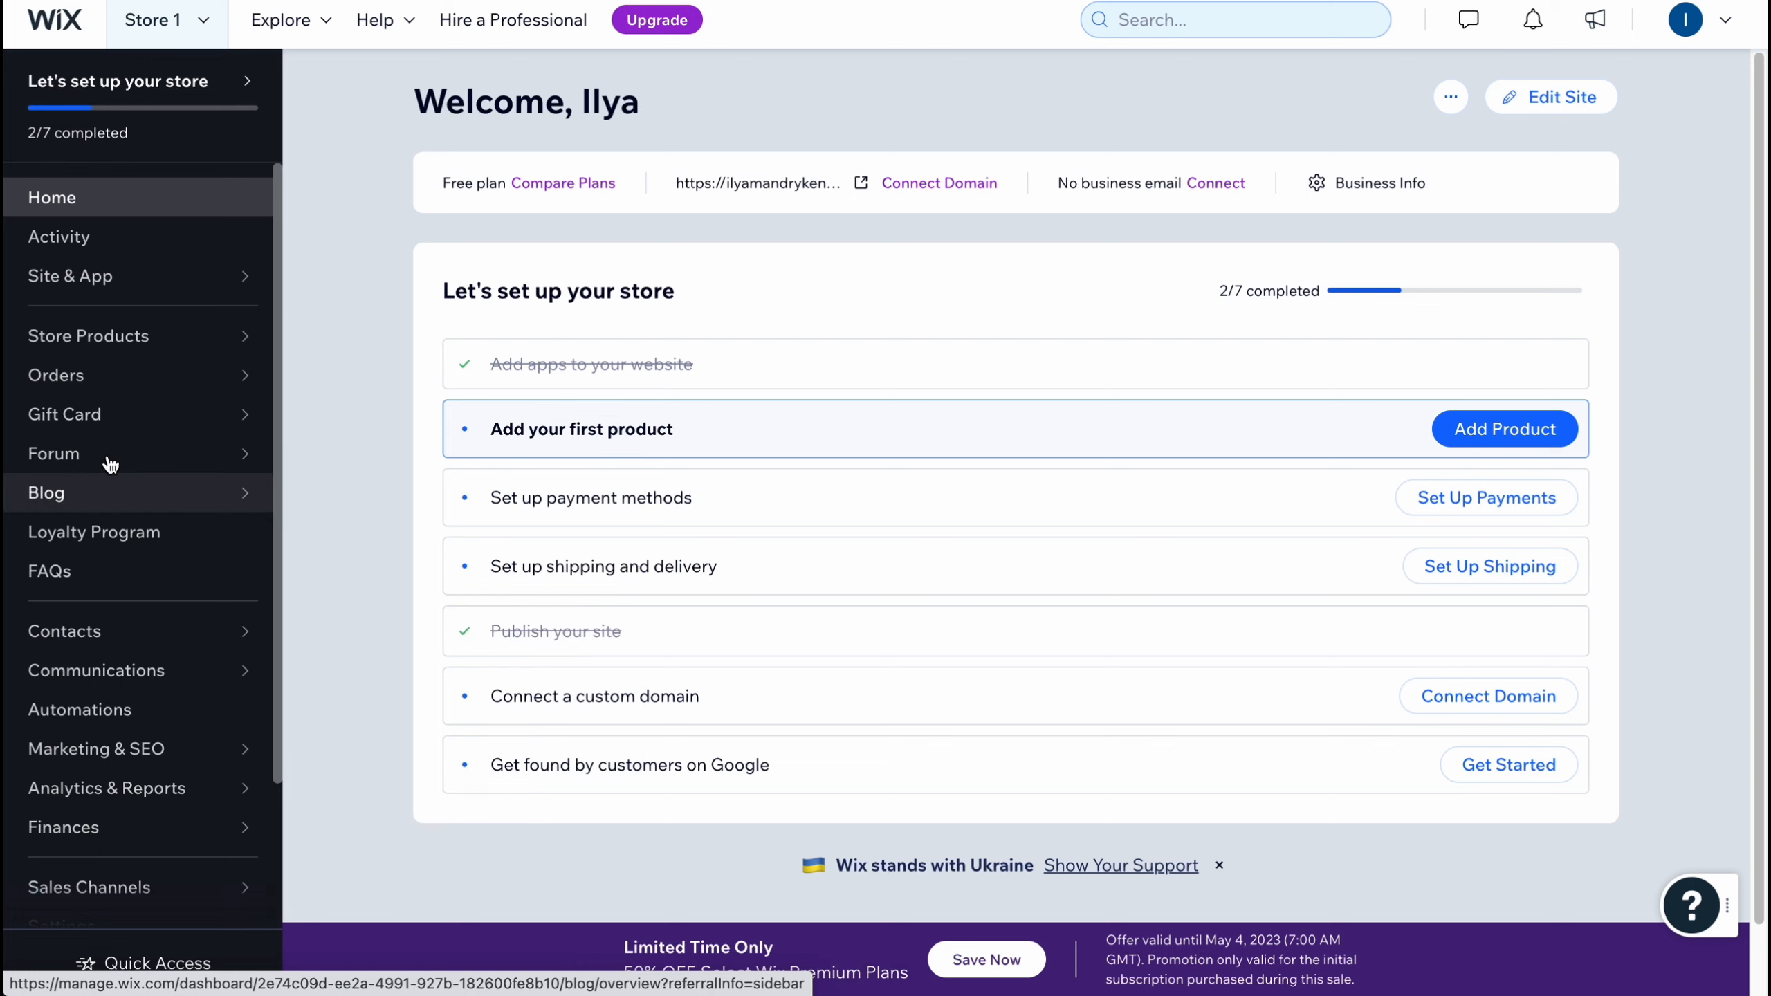
mouse_move(83, 408)
mouse_move(114, 347)
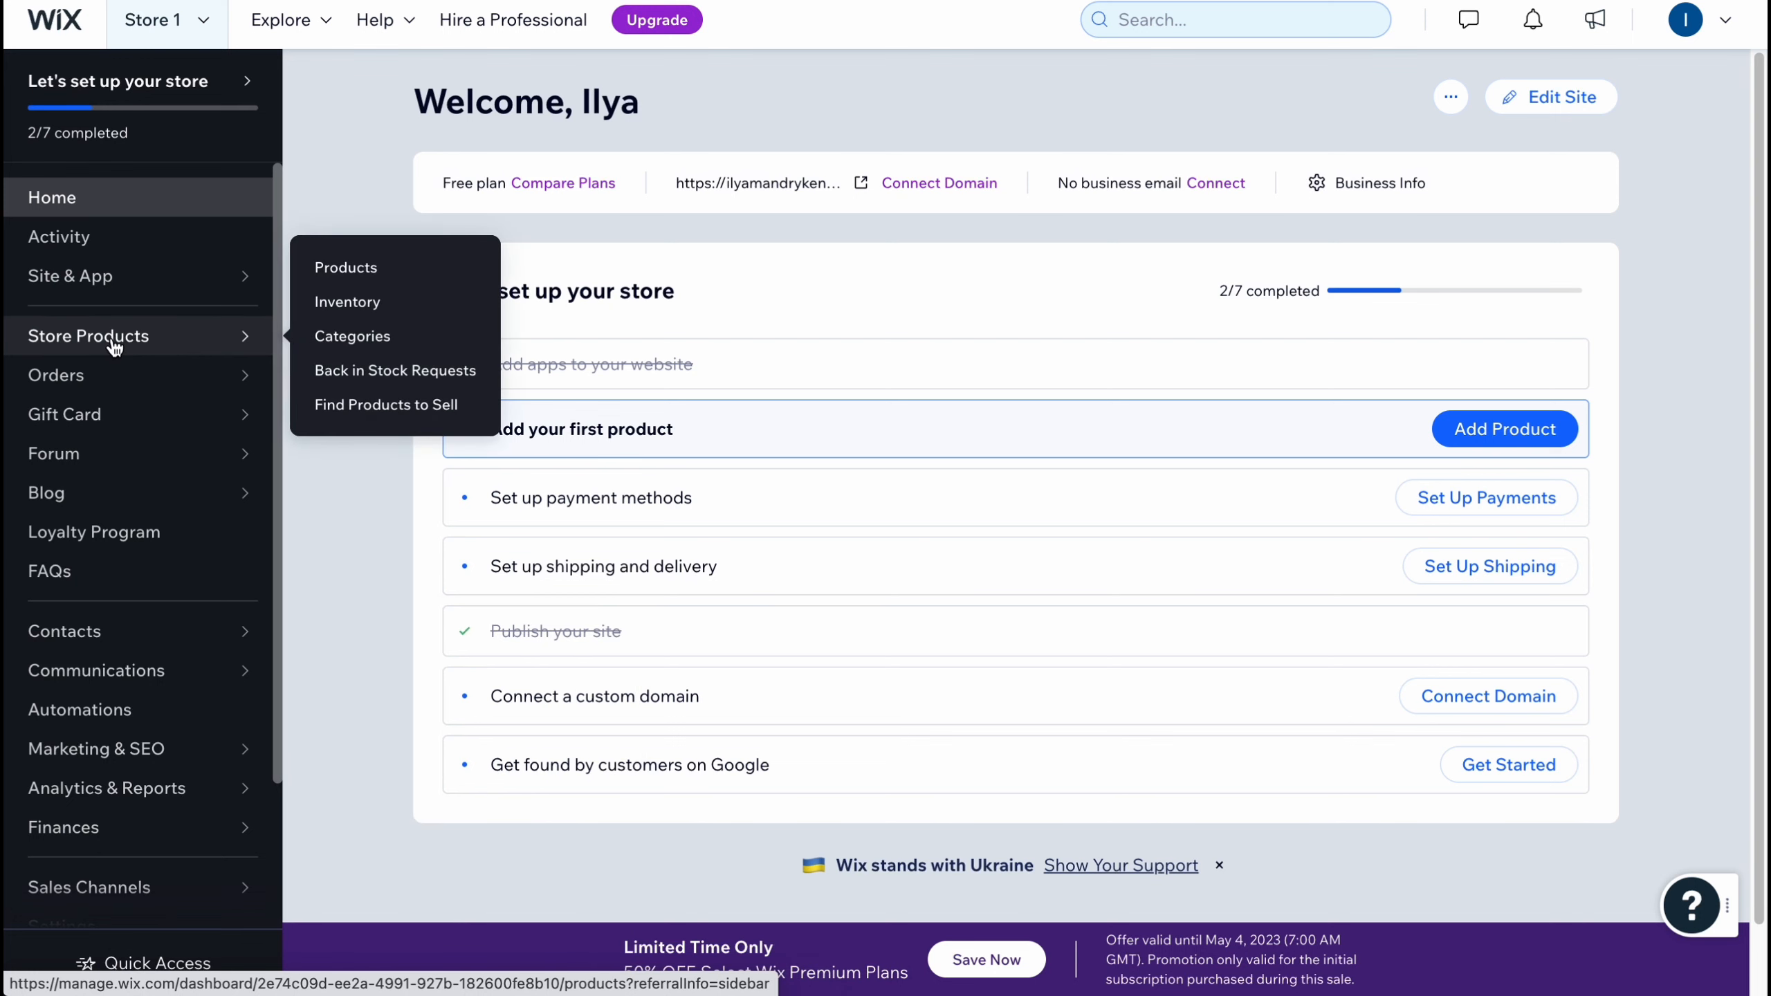
left_click(363, 269)
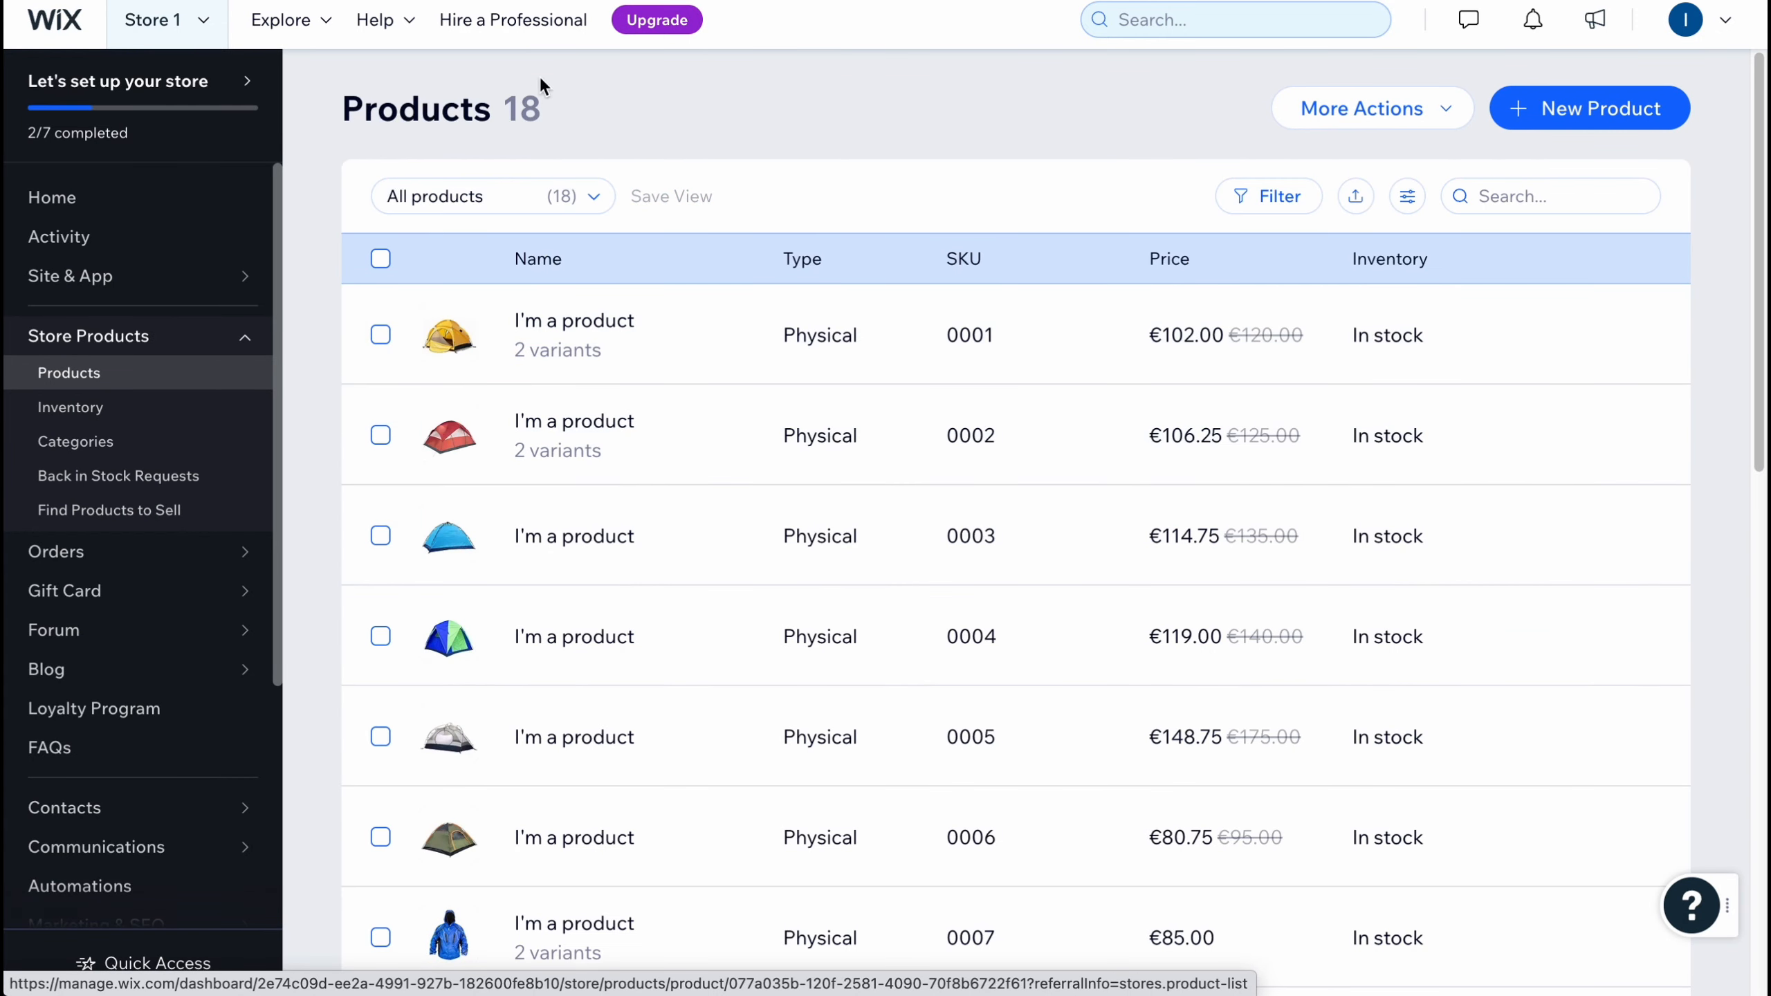
Step: Open the premium upgrade page and view the three Business and eCommerce plans on offer
left_click(657, 20)
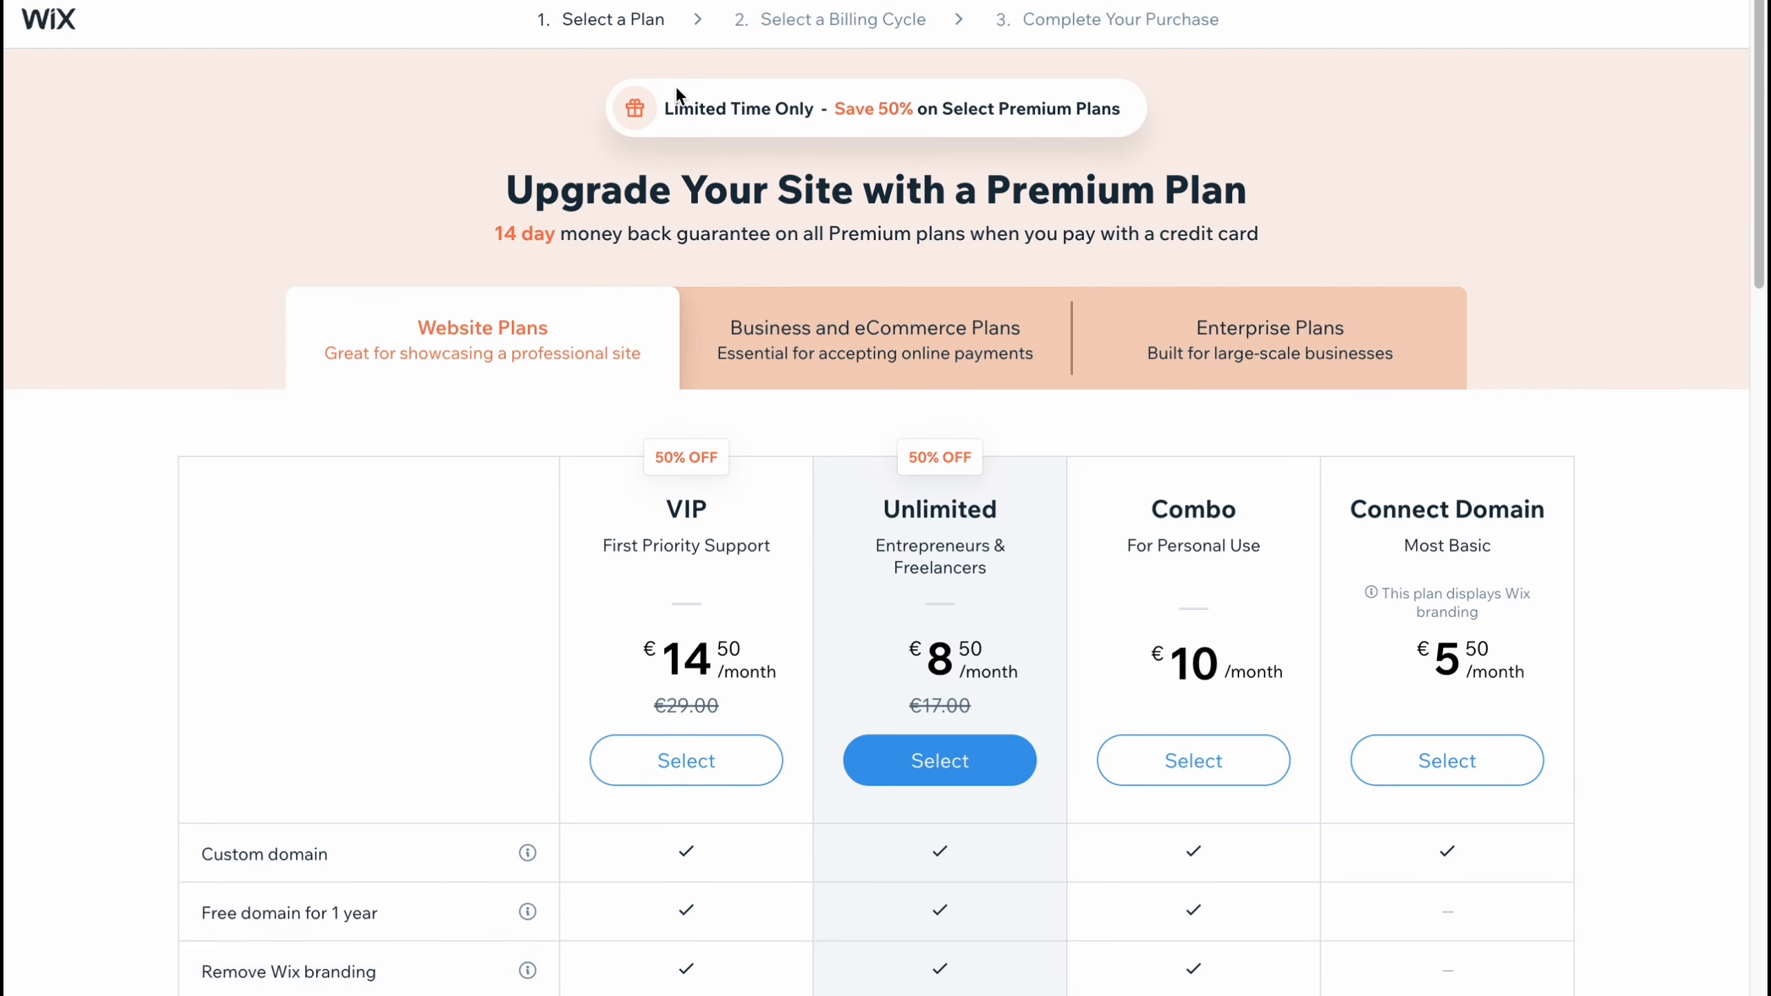
left_click(803, 339)
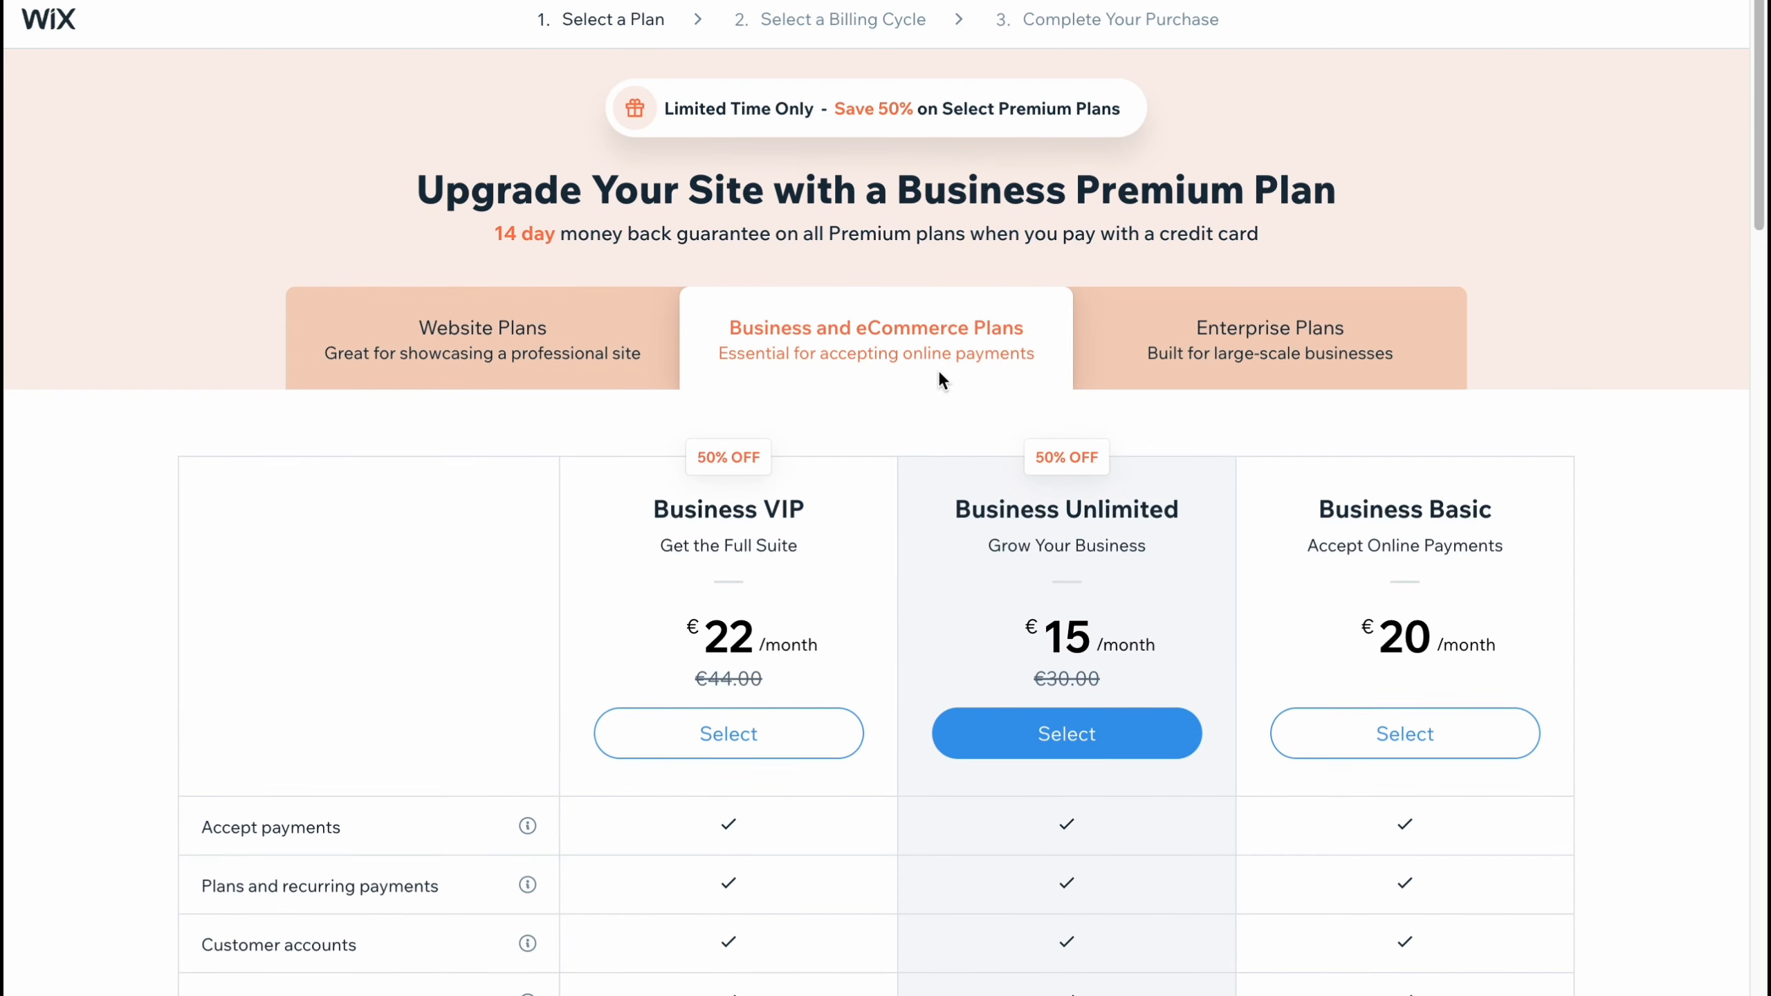
scroll(939, 371, "down", 1)
left_click_drag(1325, 454, 1499, 454)
left_click_drag(958, 453, 1268, 459)
left_click_drag(668, 453, 884, 453)
scroll(884, 451, "down", 3)
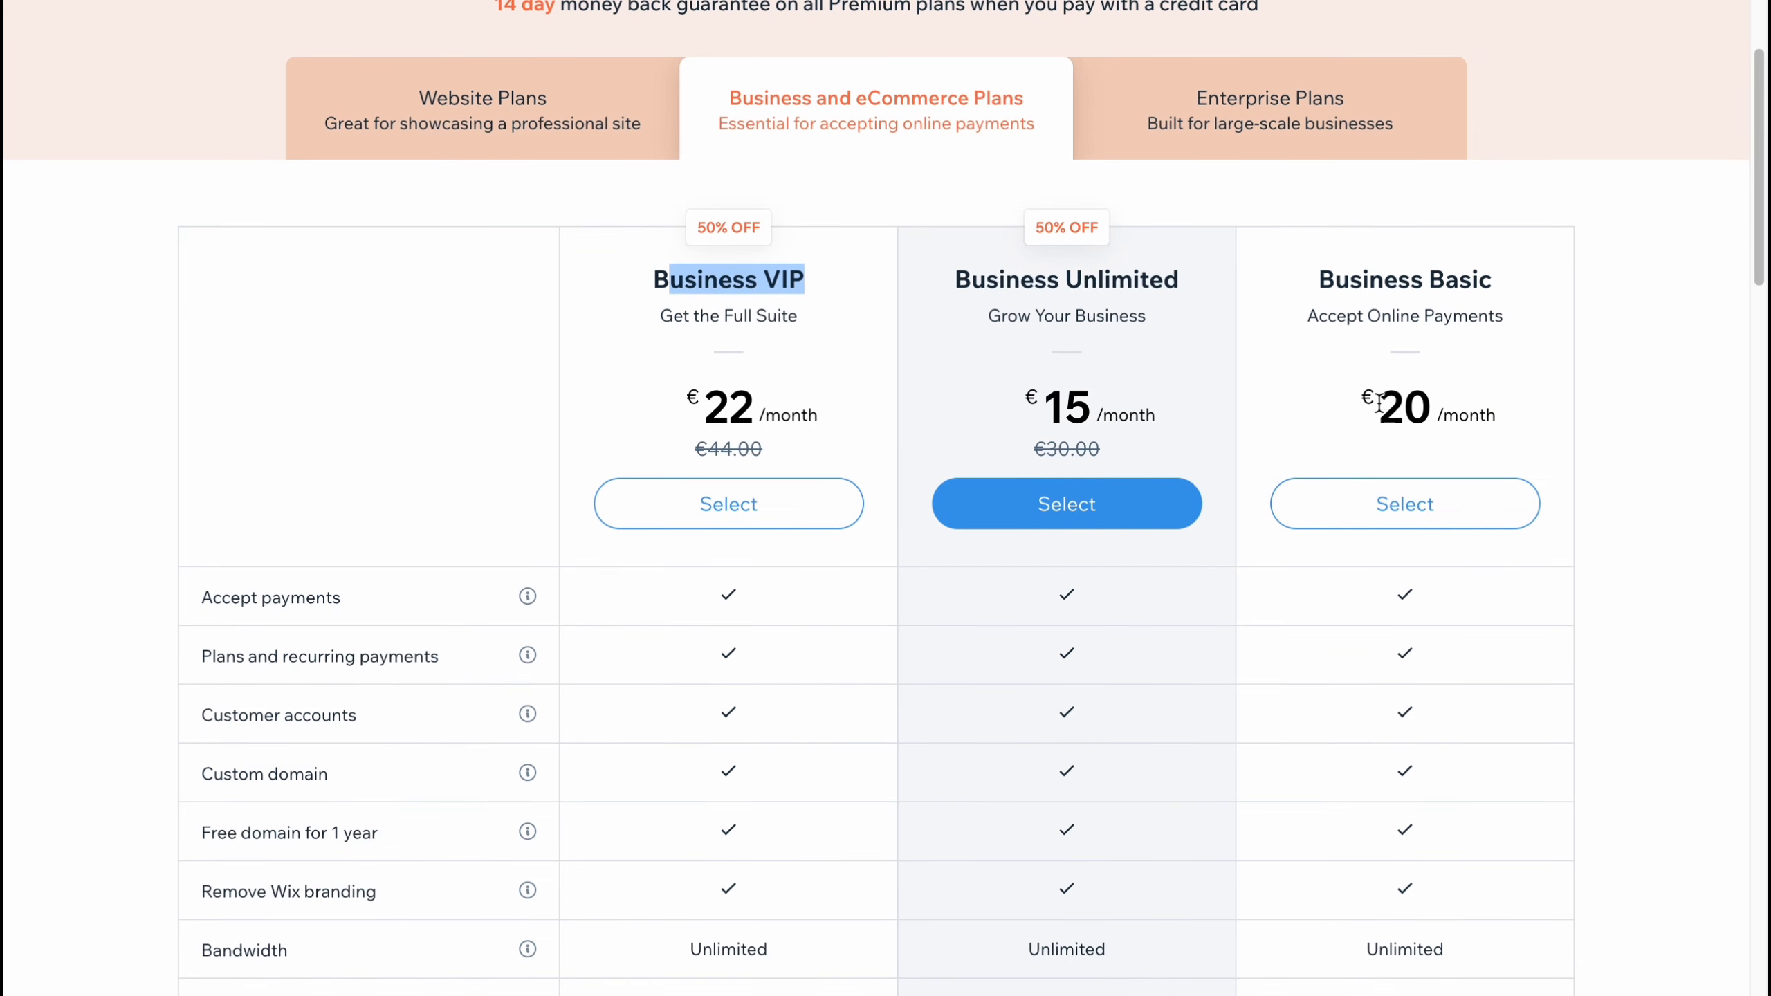
Step: Compare the monthly prices, storage space, video hours and other features of the Business Basic, Unlimited and VIP plans
left_click_drag(1378, 415, 1524, 412)
left_click_drag(1041, 412, 1155, 415)
left_click_drag(701, 412, 1045, 249)
scroll(1241, 325, "down", 3)
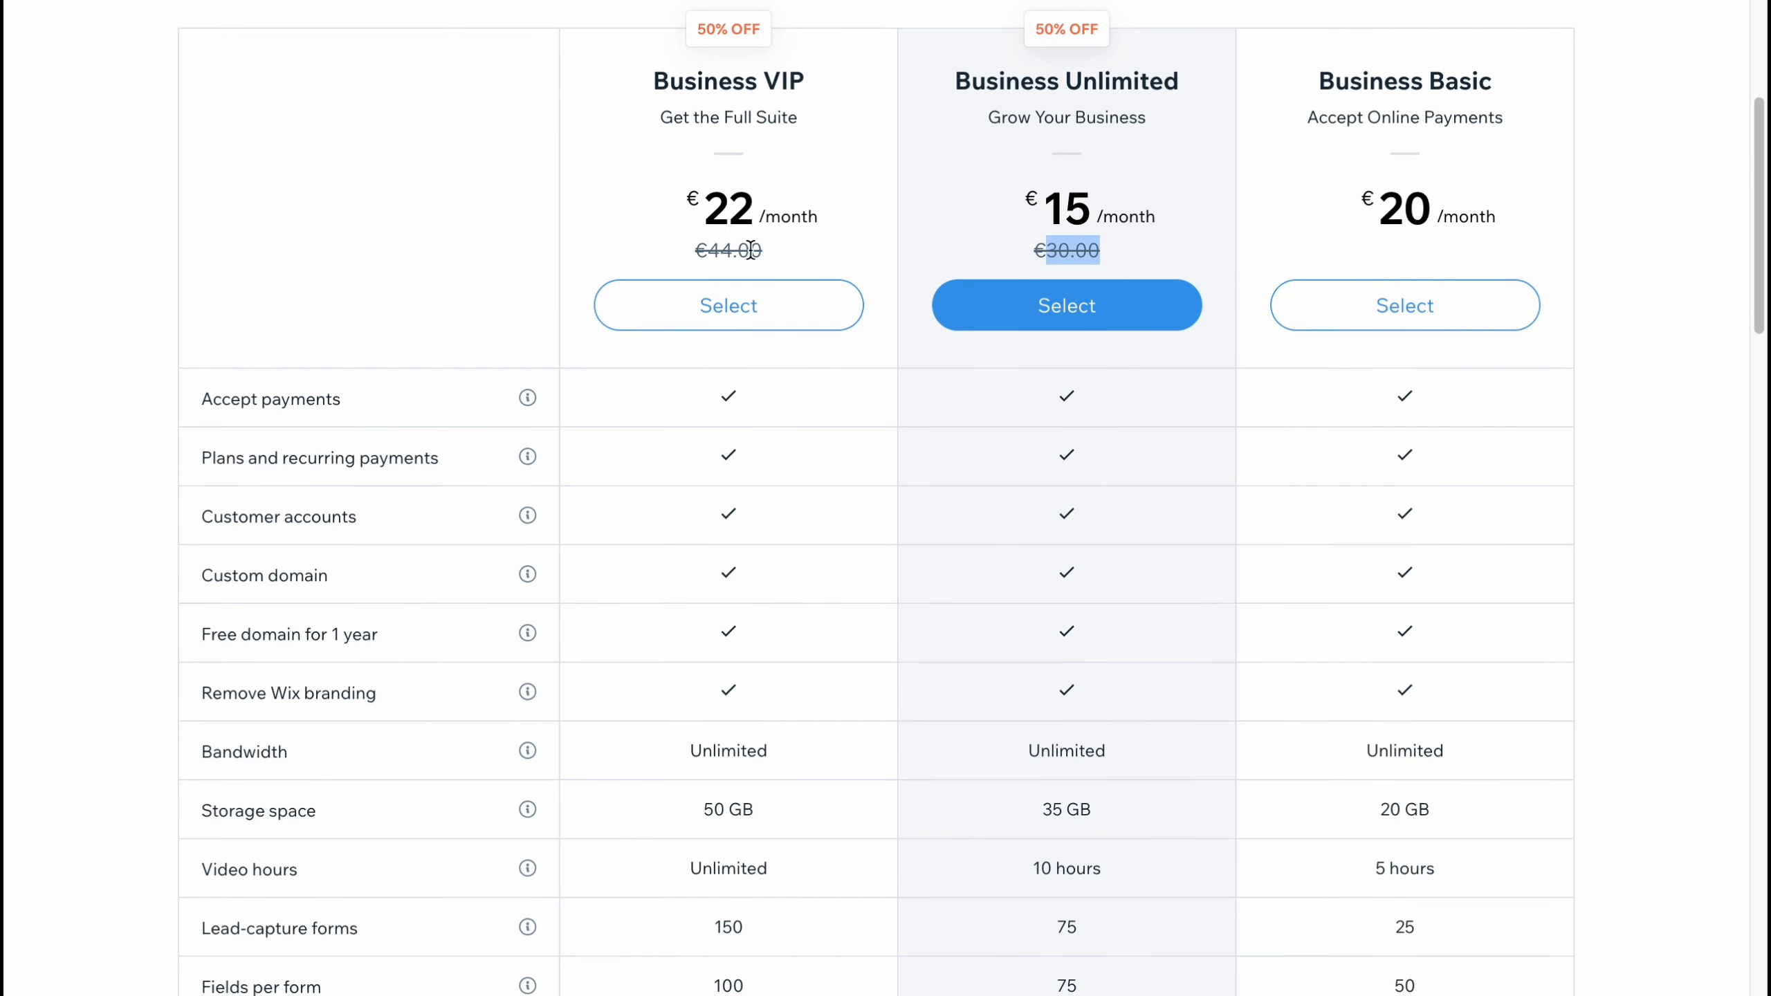
left_click_drag(707, 249, 760, 250)
scroll(1195, 324, "down", 4)
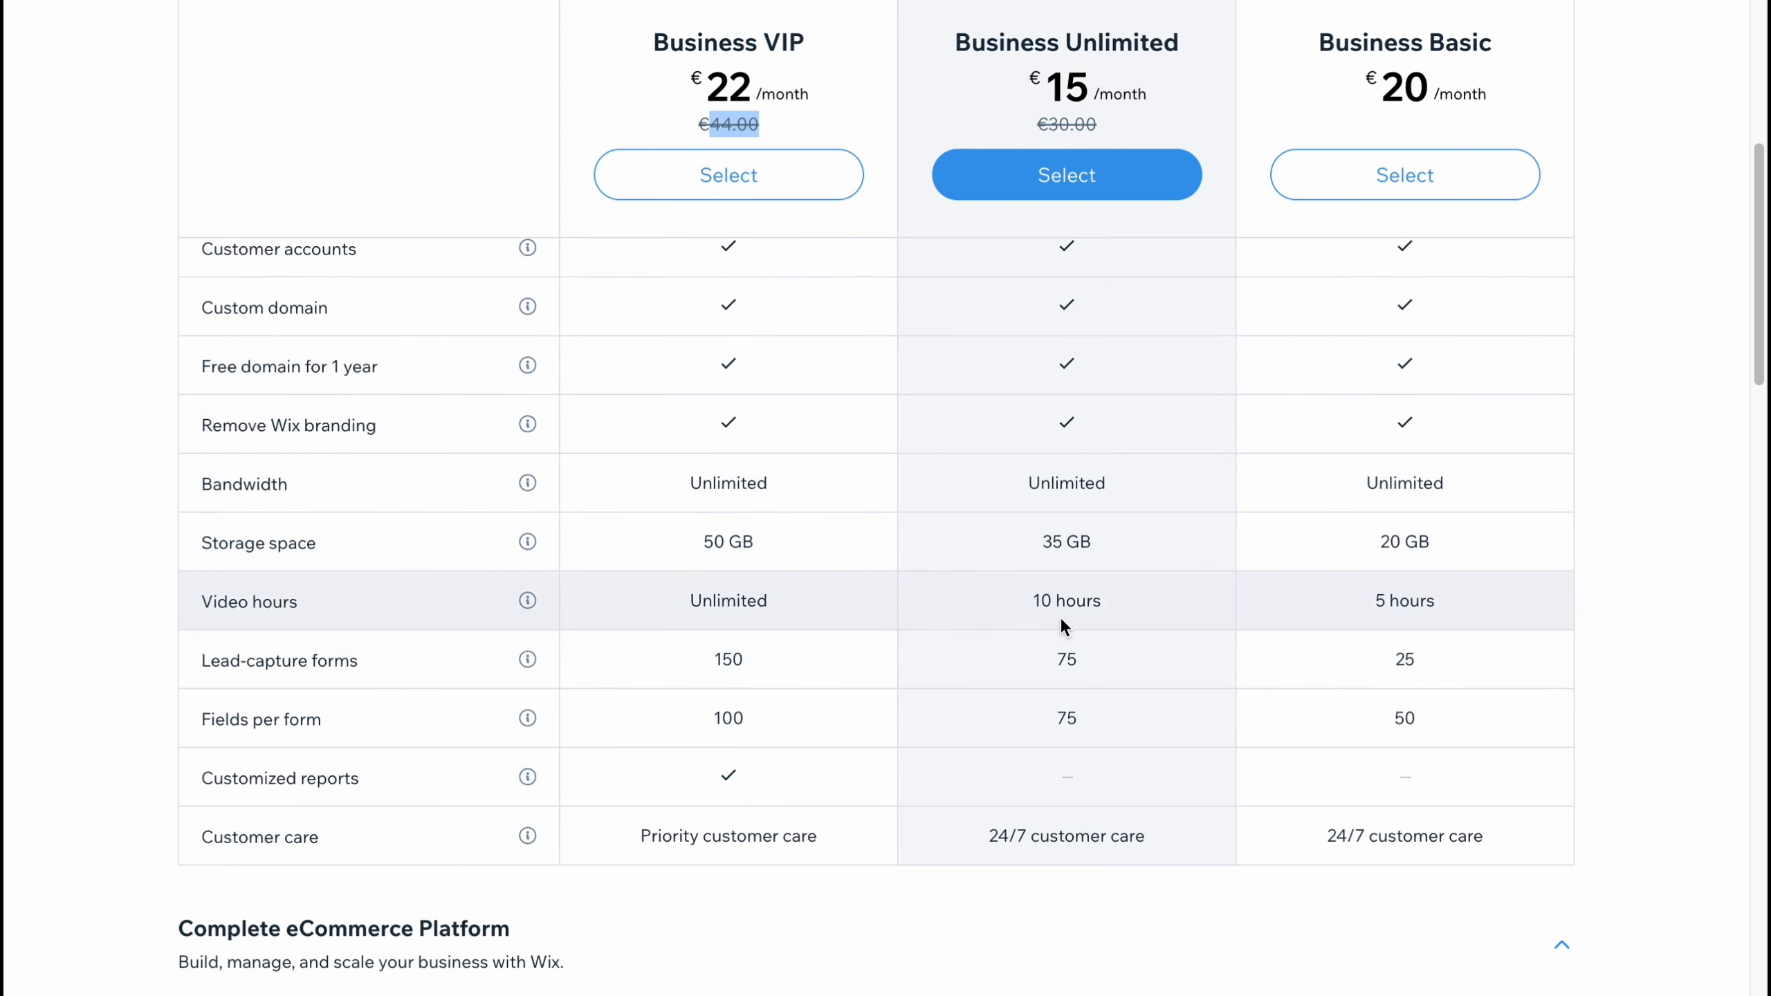
scroll(1065, 612, "up", 1)
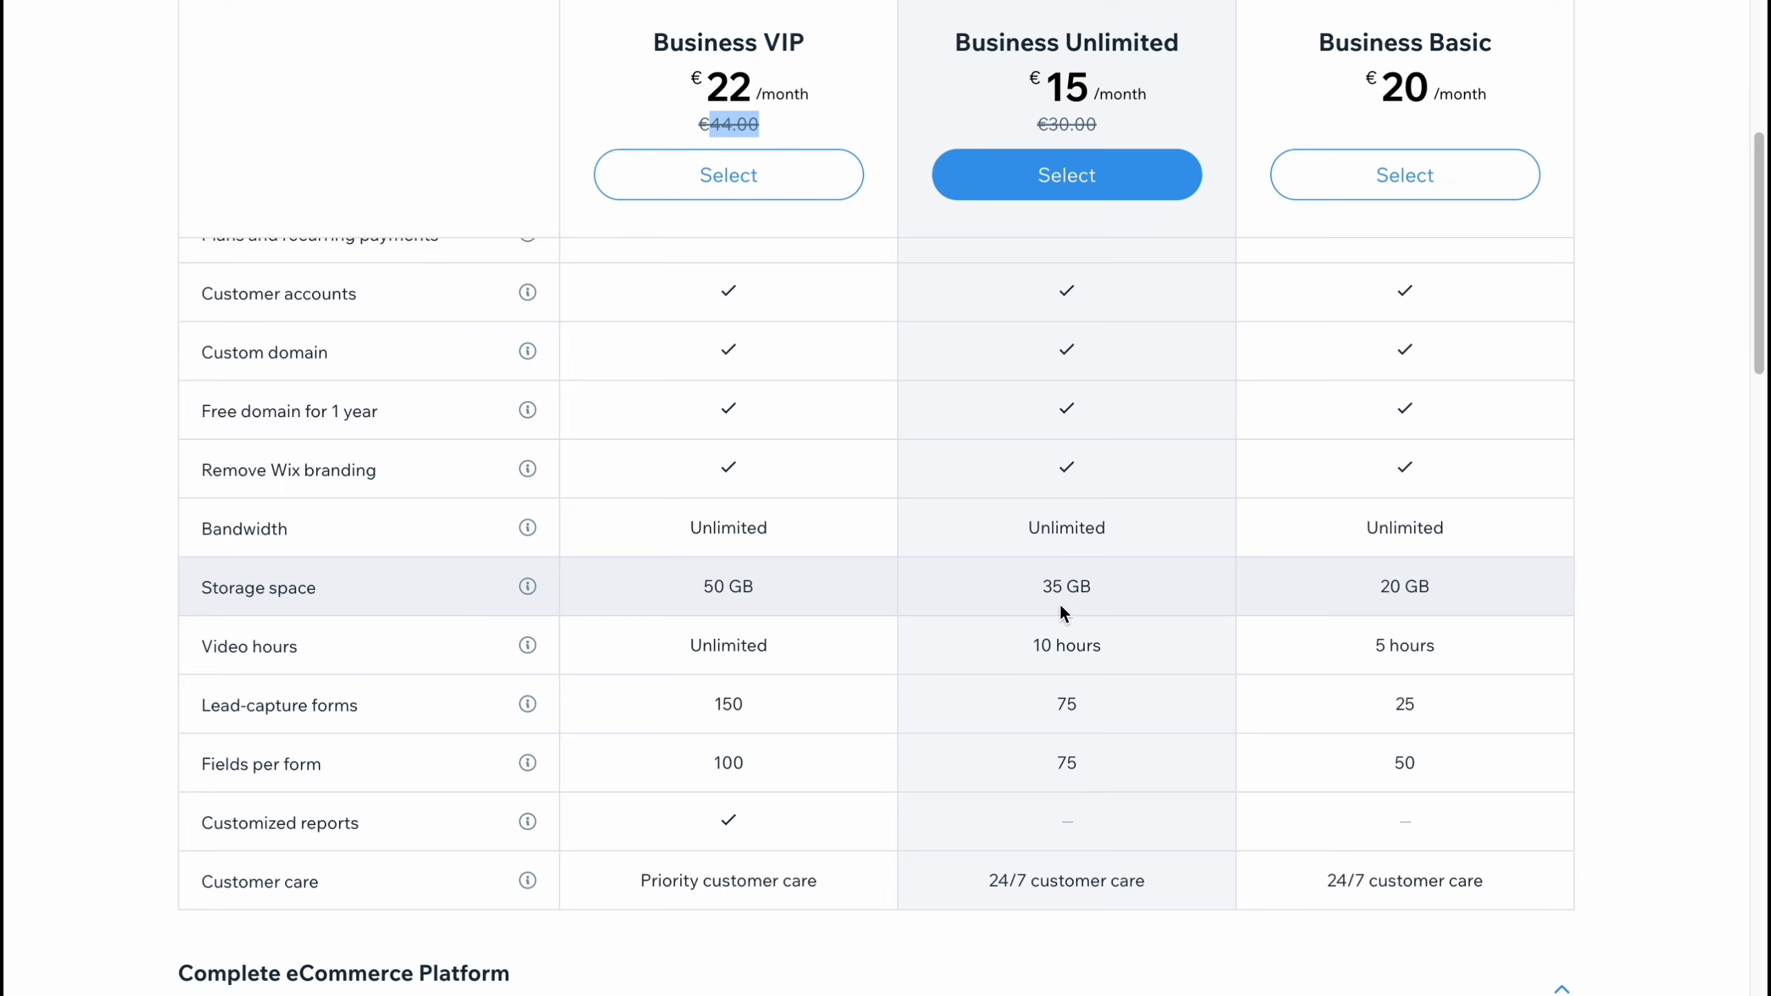
scroll(1059, 603, "up", 5)
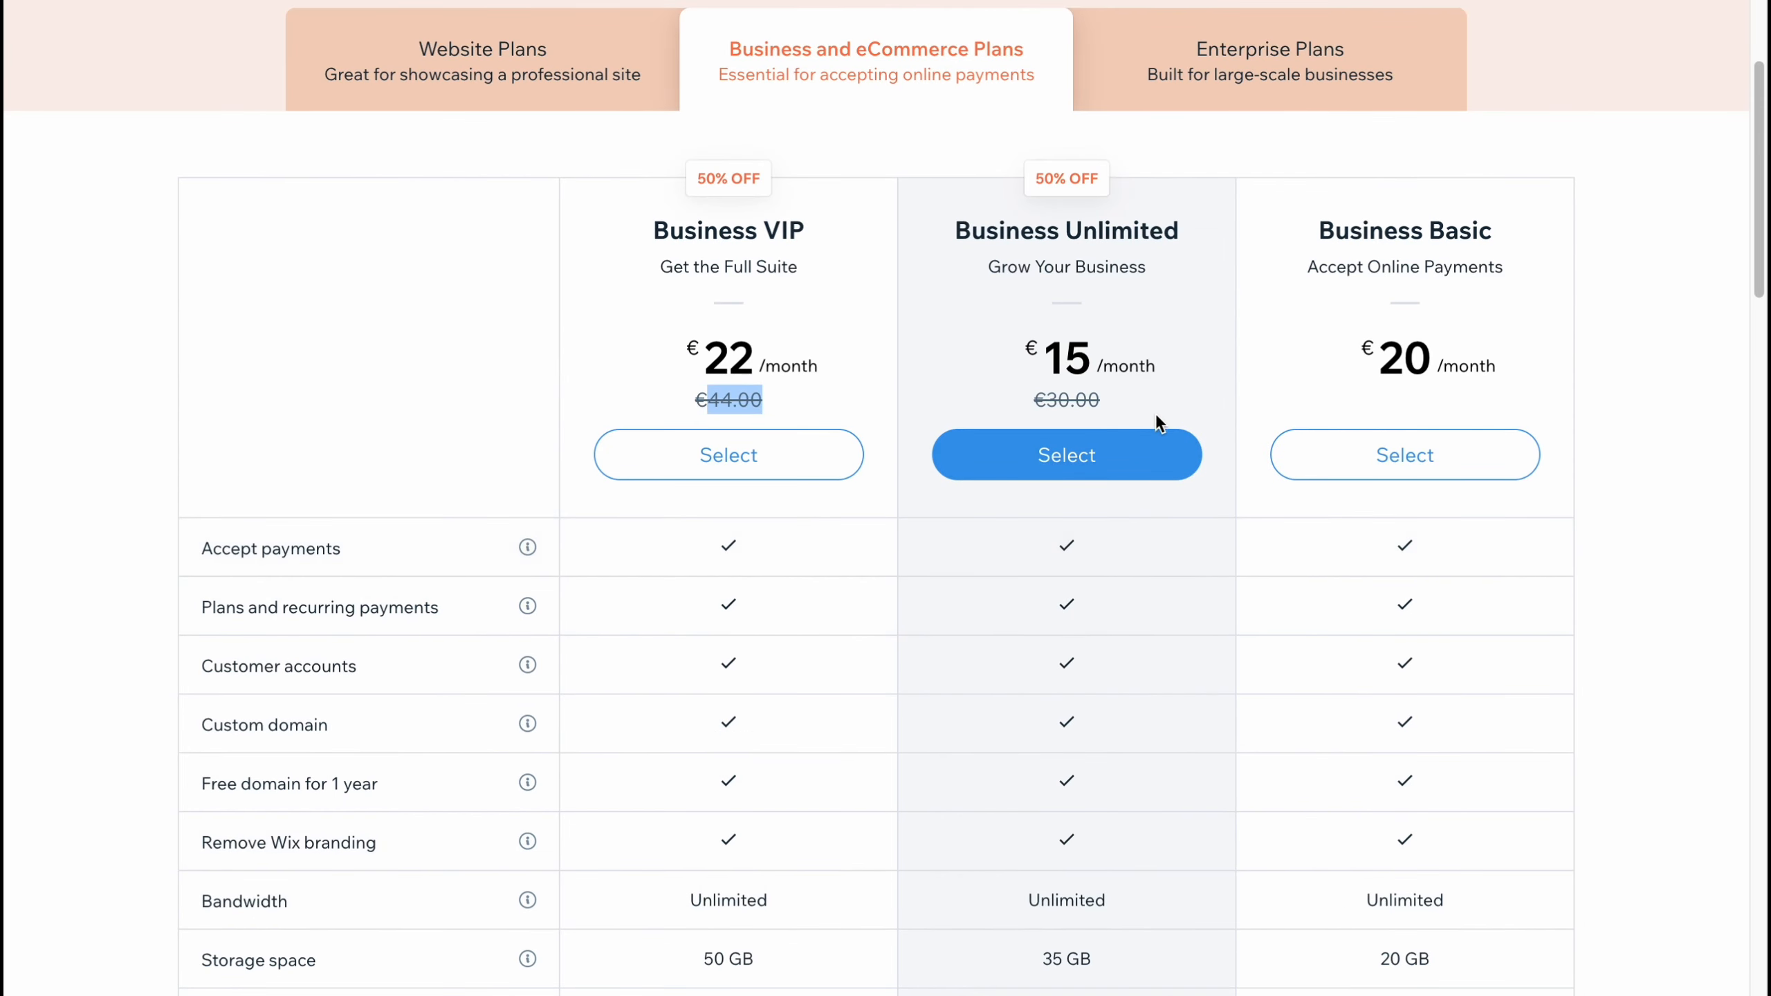
Step: Examine the Business Unlimited plan's price and its Complete eCommerce Platform features against the other business plans
left_click_drag(952, 231, 1248, 241)
scroll(1146, 561, "down", 5)
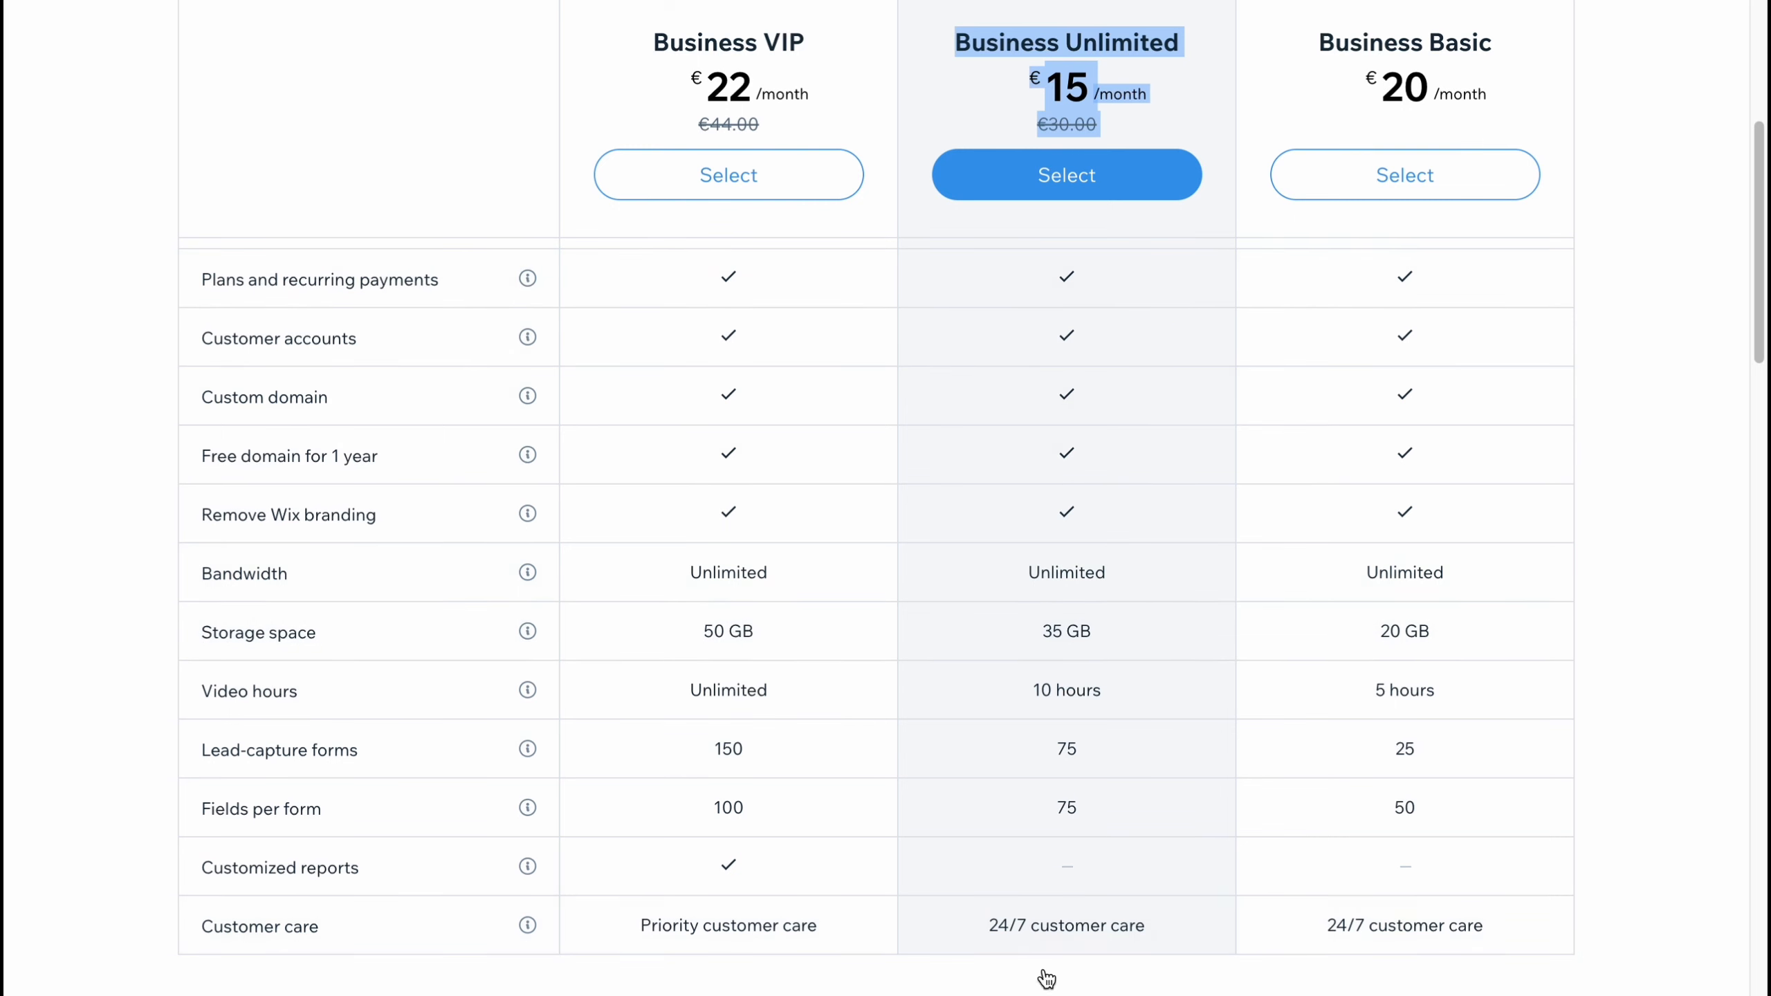
scroll(1159, 561, "down", 10)
scroll(1156, 523, "down", 1)
left_click(1631, 320)
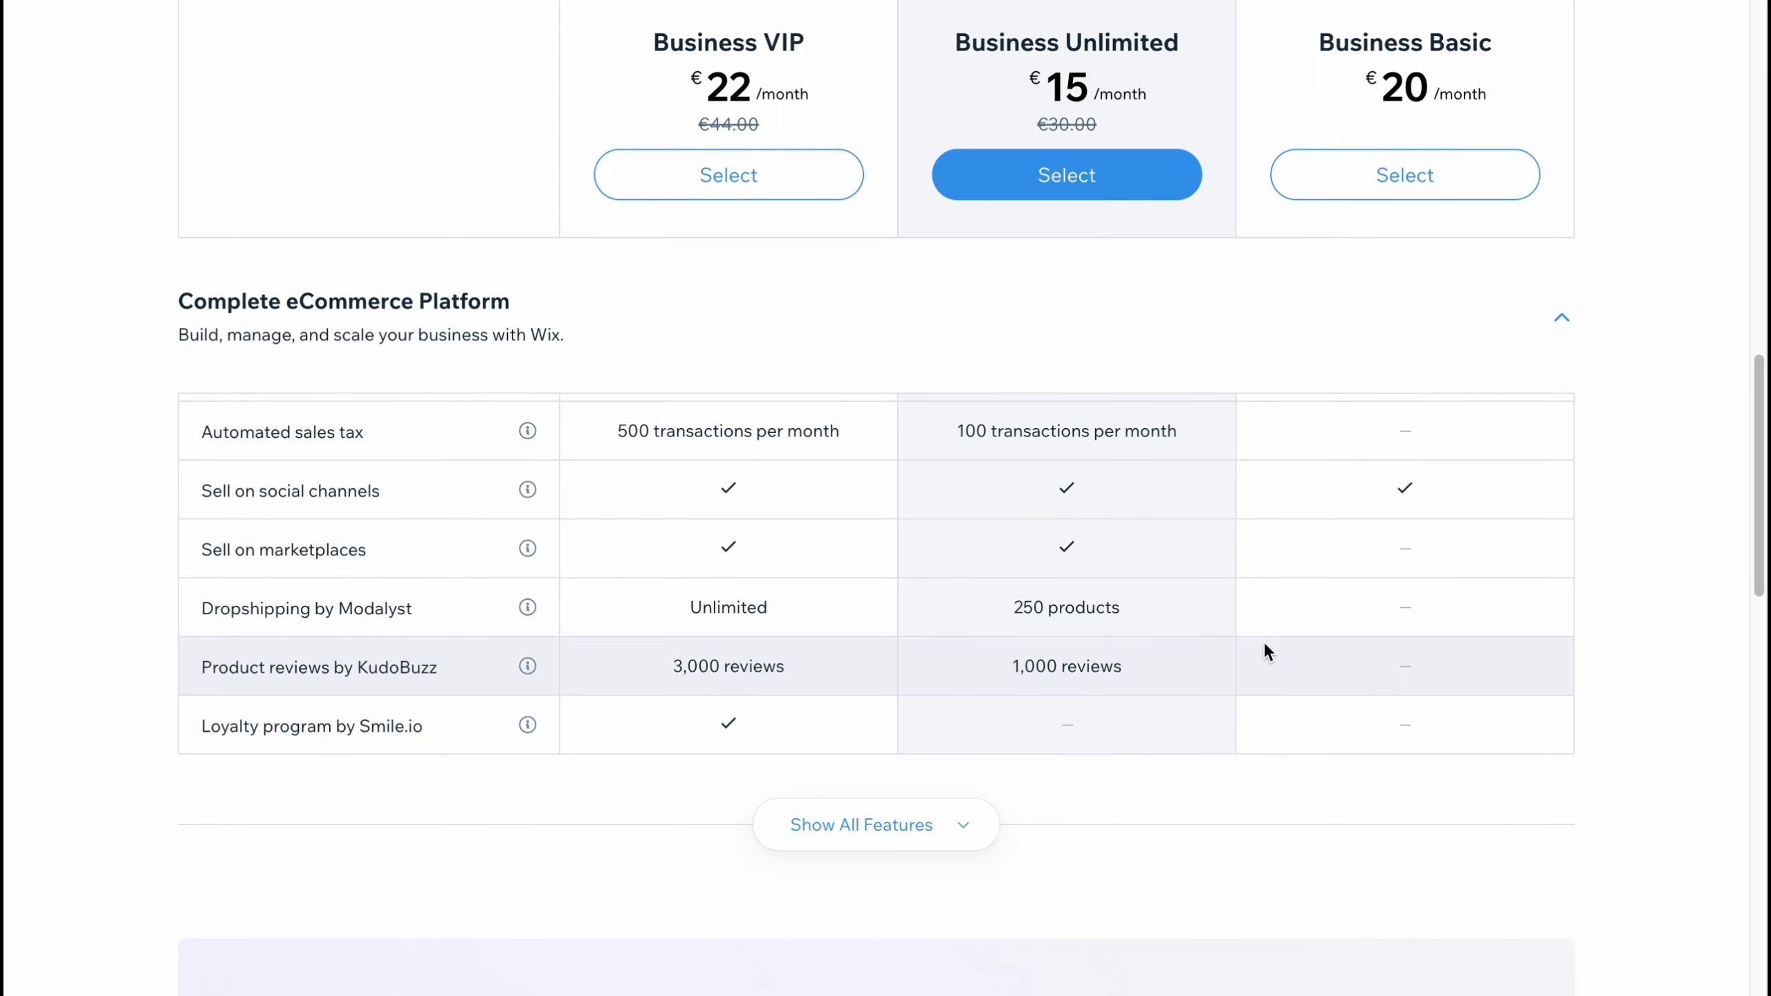
scroll(1265, 645, "up", 3)
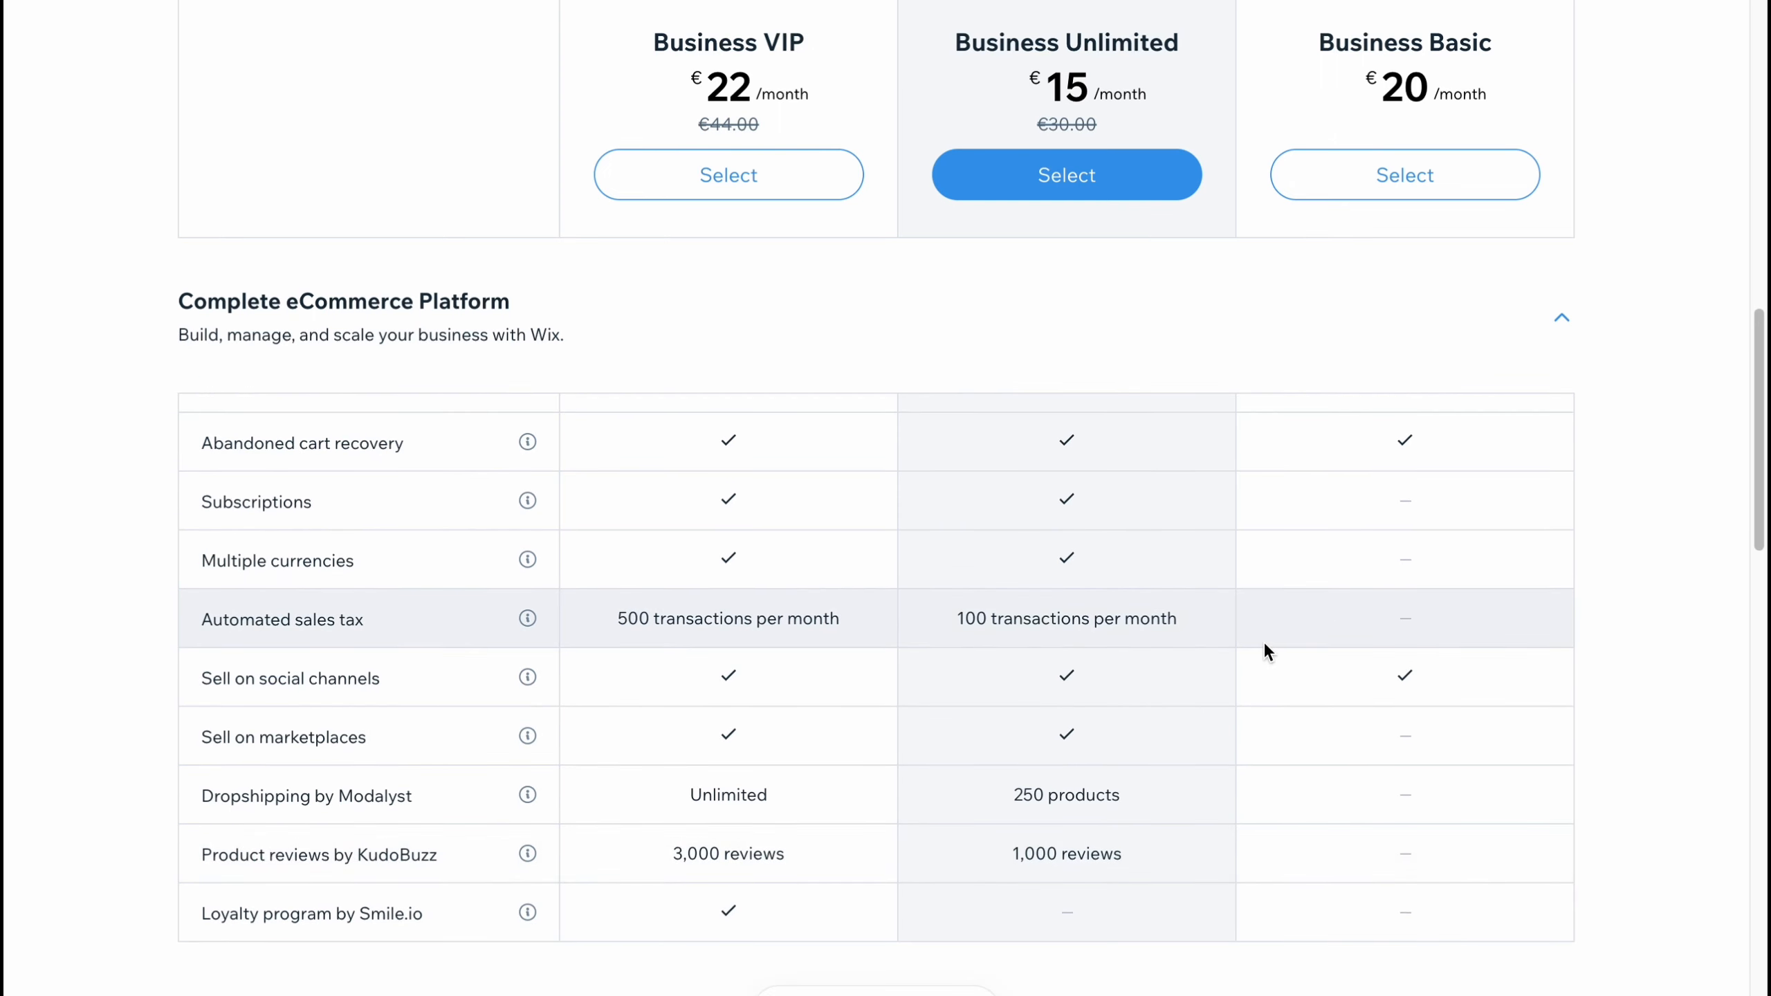
left_click_drag(1047, 87, 1177, 90)
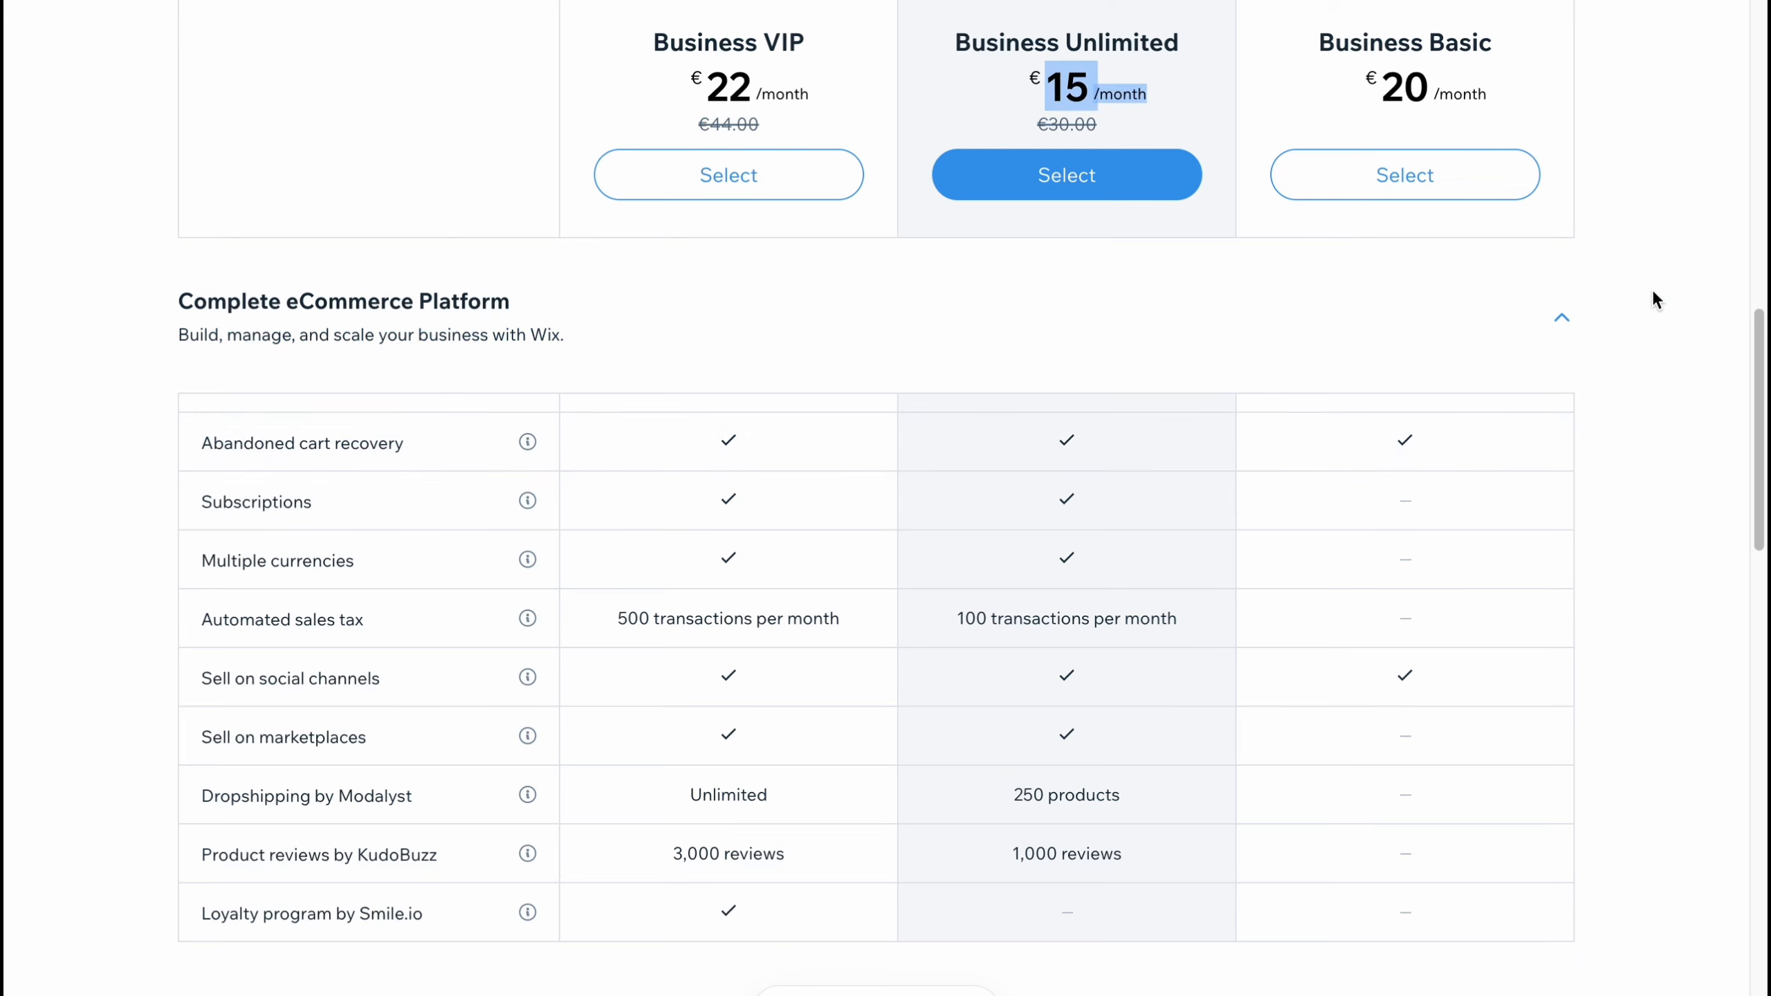
scroll(1652, 292, "up", 3)
scroll(1647, 294, "up", 1)
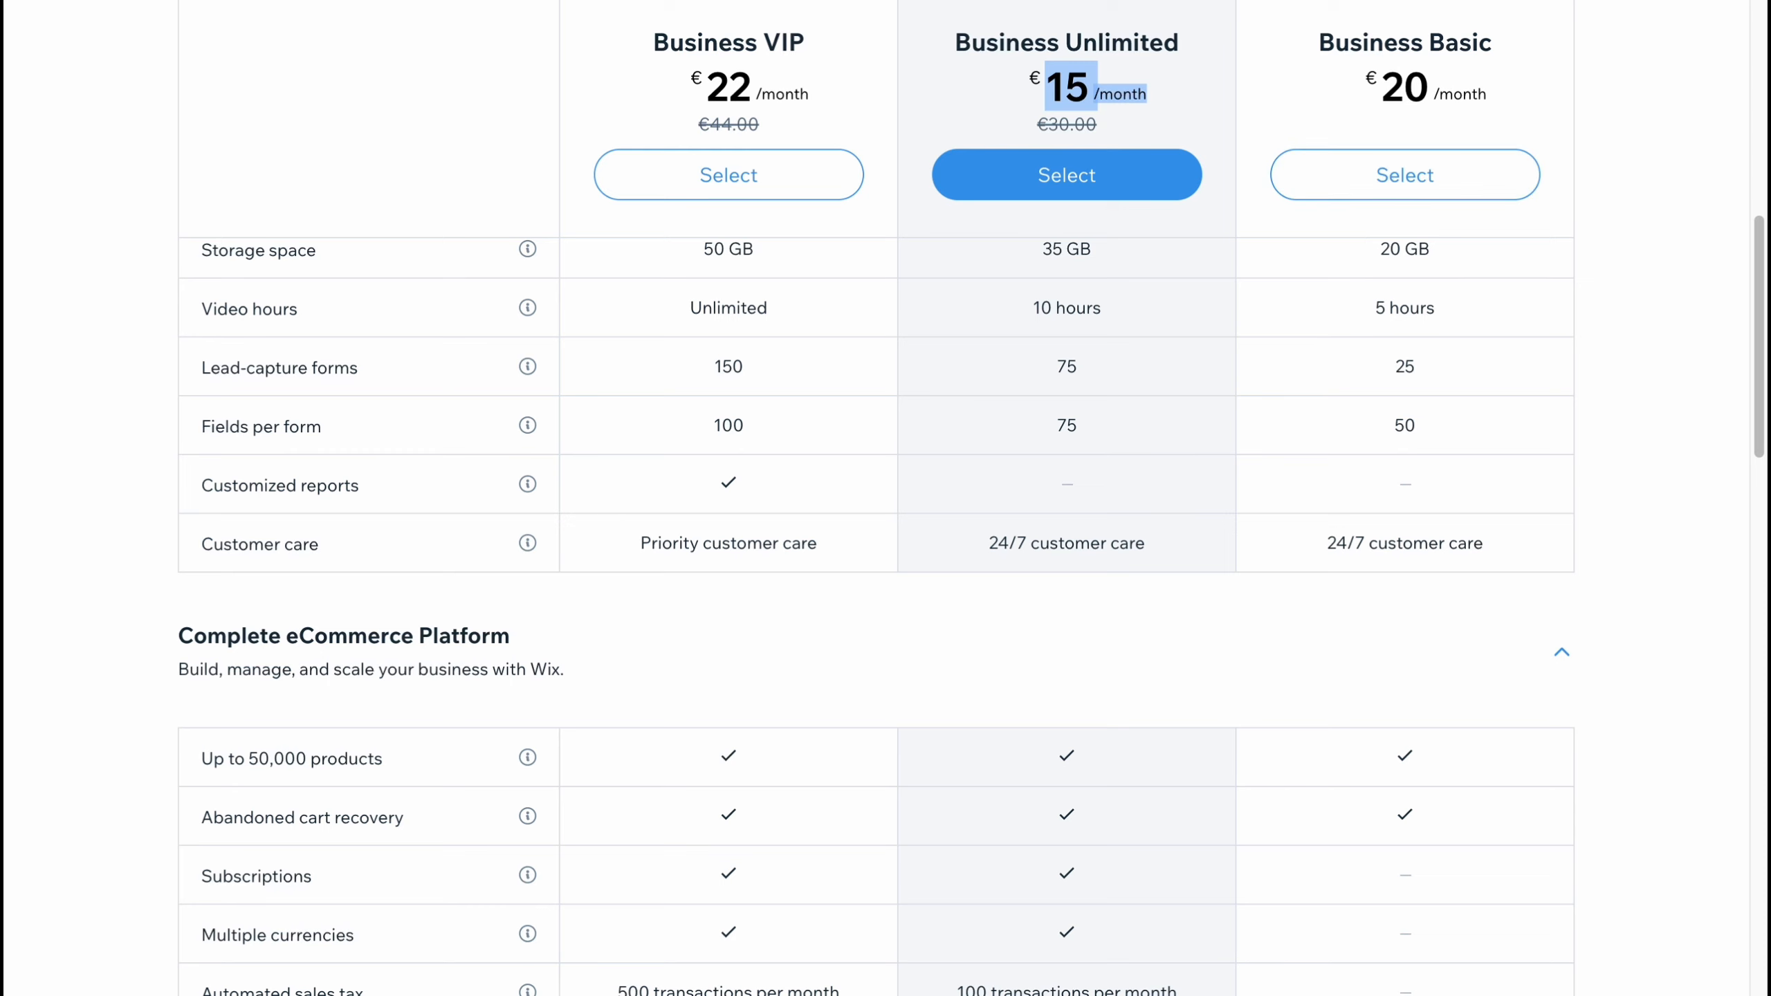